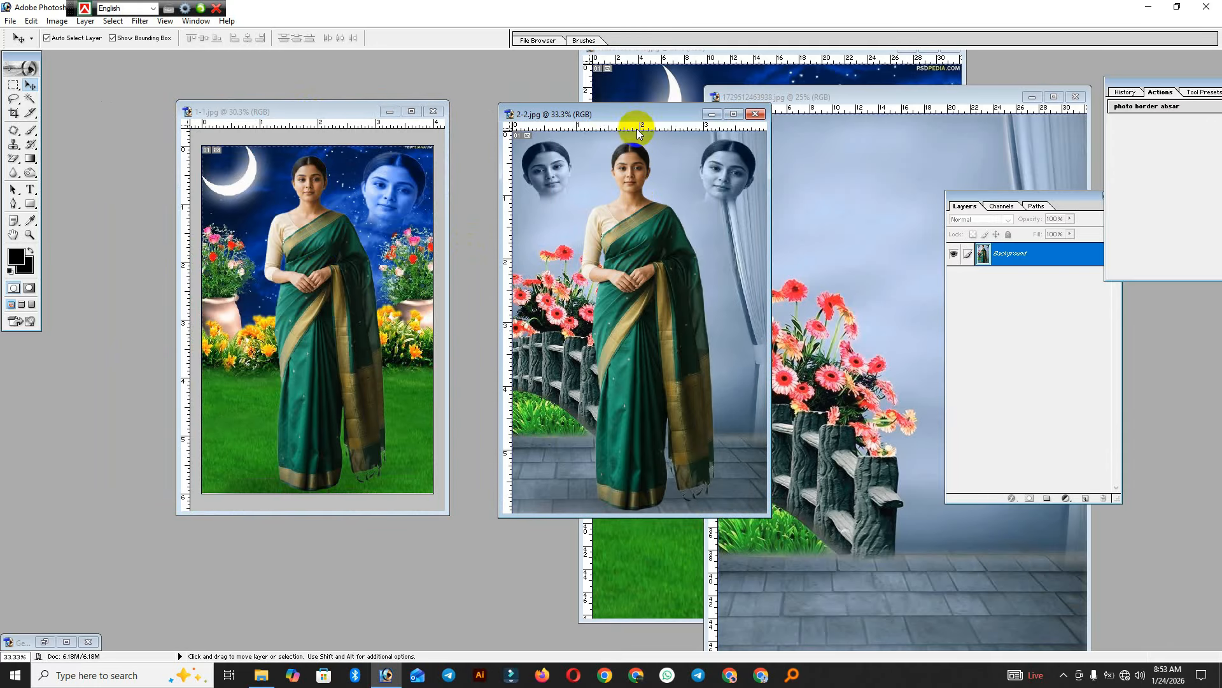
- Look over the finished composites 1-1.jpg and 2-2.jpg, and close both documents
{"action": "mouse_move", "coordinate": [633, 115]}
{"action": "left_mouse_down"}
{"action": "mouse_move", "coordinate": [533, 119]}
{"action": "mouse_move", "coordinate": [467, 163]}
{"action": "mouse_move", "coordinate": [710, 104]}
{"action": "mouse_move", "coordinate": [637, 141]}
{"action": "mouse_move", "coordinate": [622, 125]}
{"action": "left_mouse_up"}
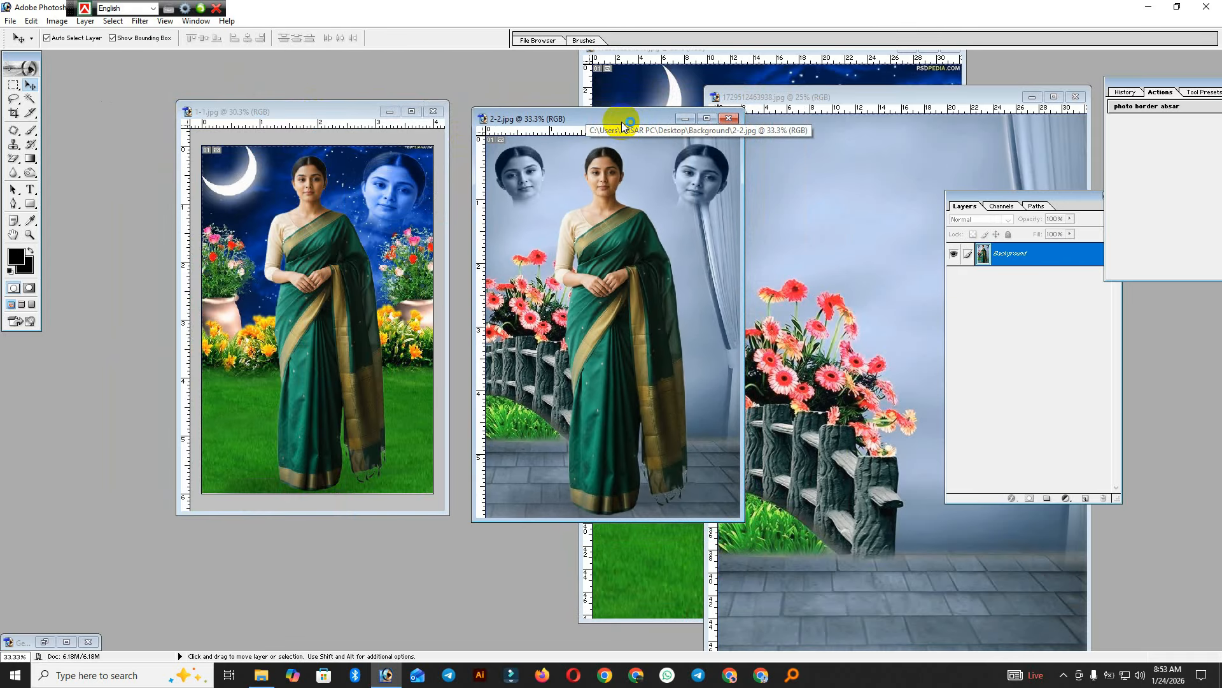
{"action": "left_click", "coordinate": [354, 197]}
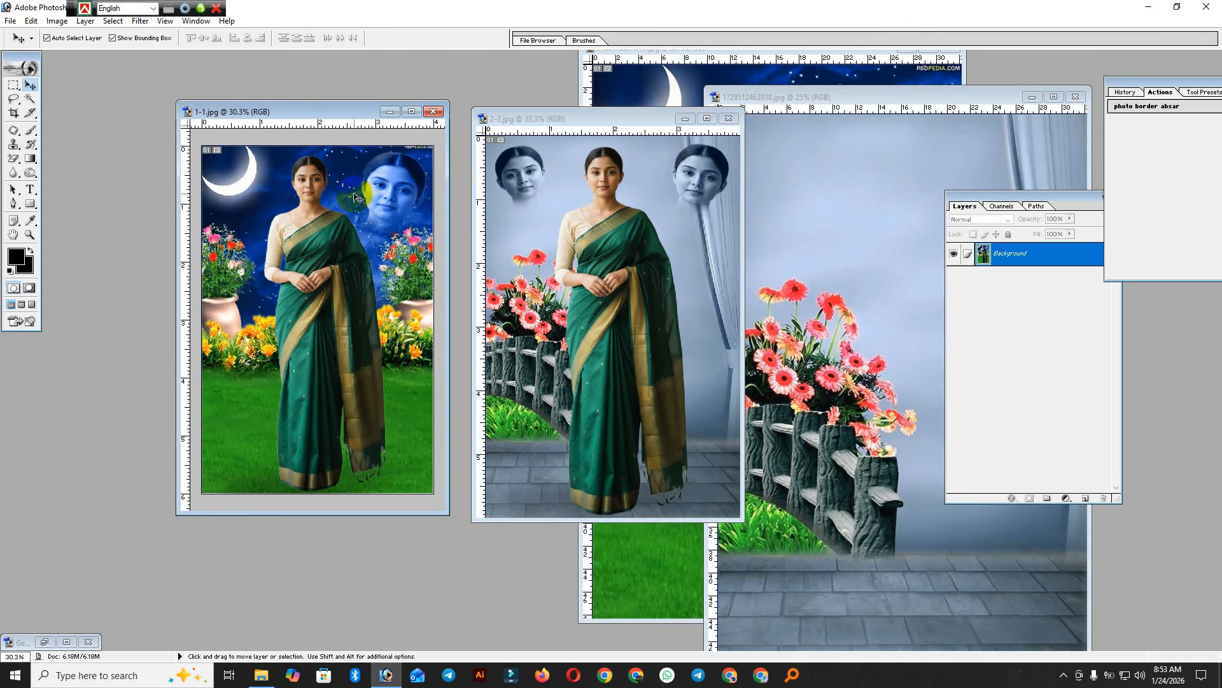
{"action": "left_click_drag", "start_coordinate": [294, 114], "coordinate": [425, 161]}
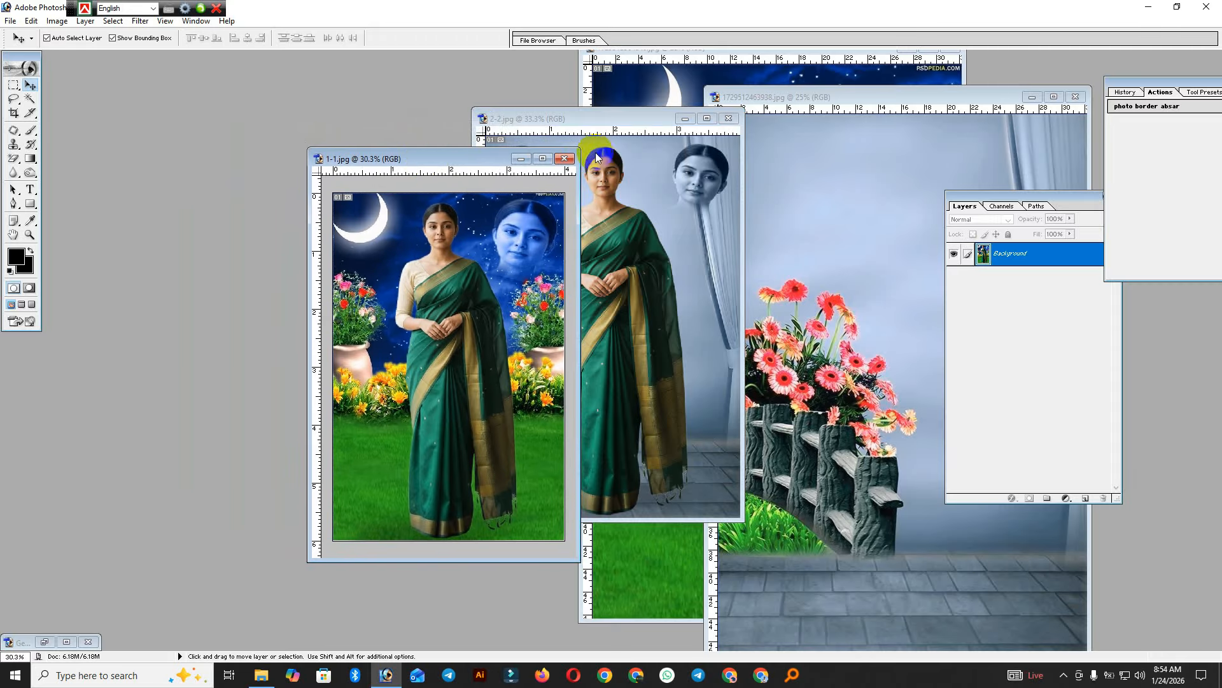
{"action": "left_click", "coordinate": [566, 161]}
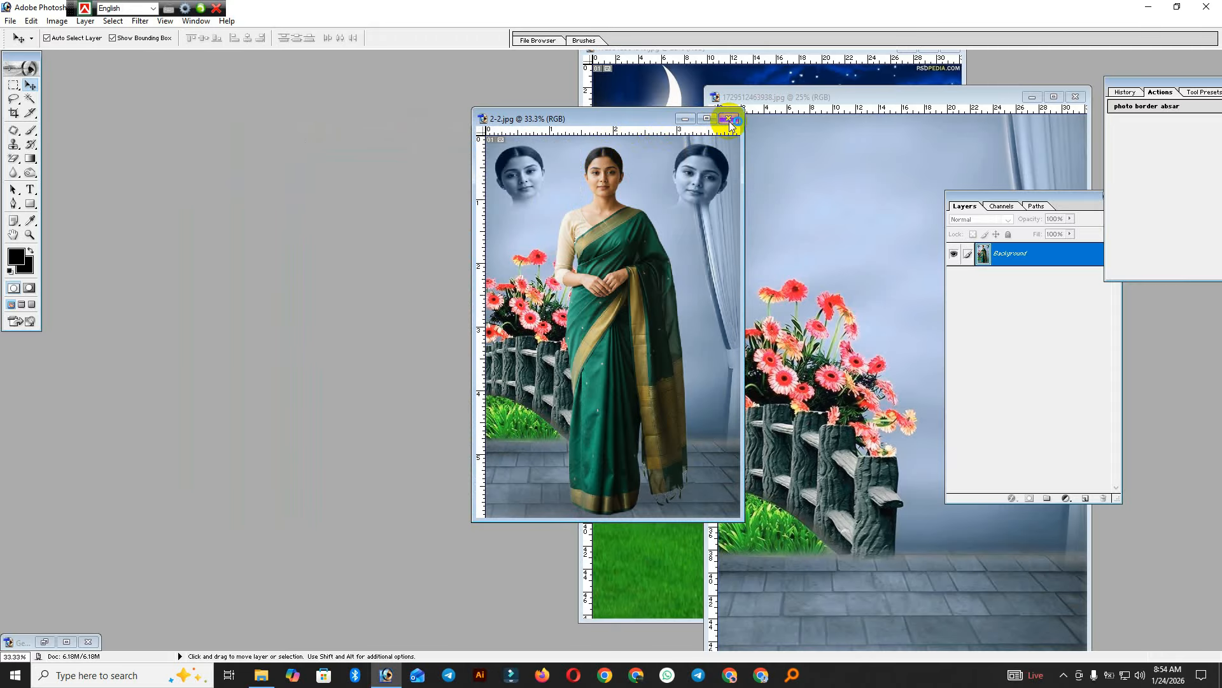
{"action": "left_click", "coordinate": [728, 118]}
- Minimize the grey curtain background 1729512463938.jpg and place the night garden background 1729512564548.jpg in the middle of the workspace
{"action": "left_click", "coordinate": [696, 71]}
{"action": "left_click_drag", "start_coordinate": [701, 54], "coordinate": [309, 81]}
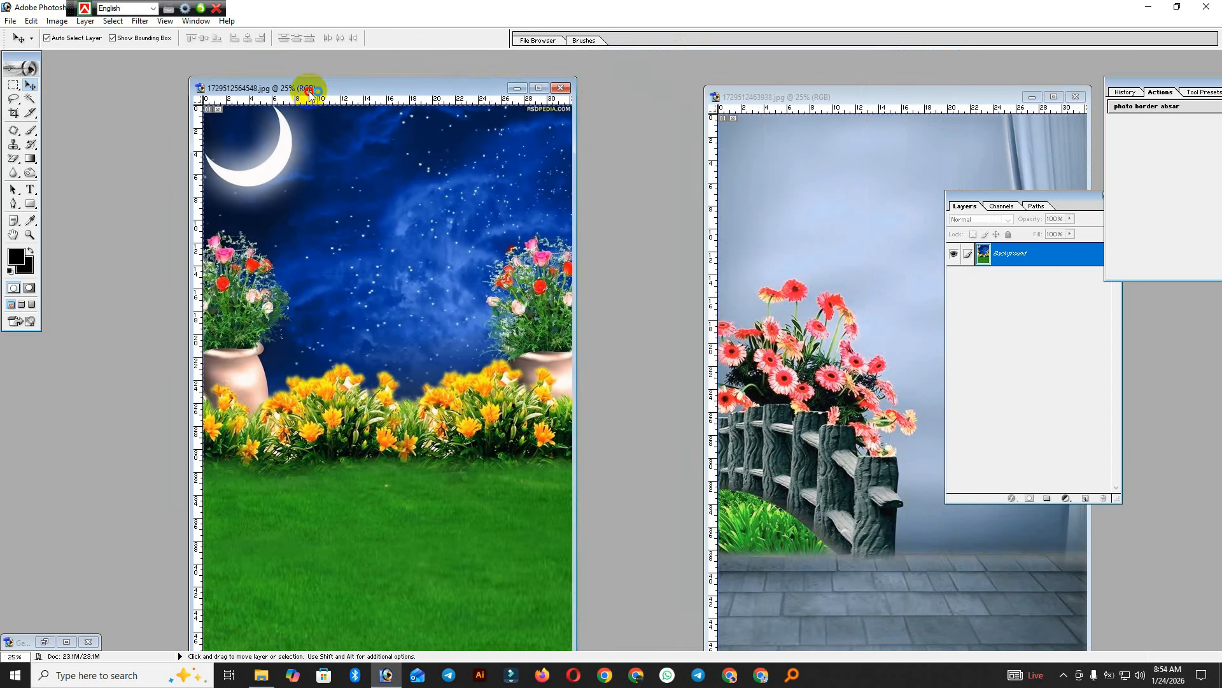
{"action": "left_click", "coordinate": [952, 102]}
{"action": "left_click_drag", "start_coordinate": [952, 103], "coordinate": [701, 106]}
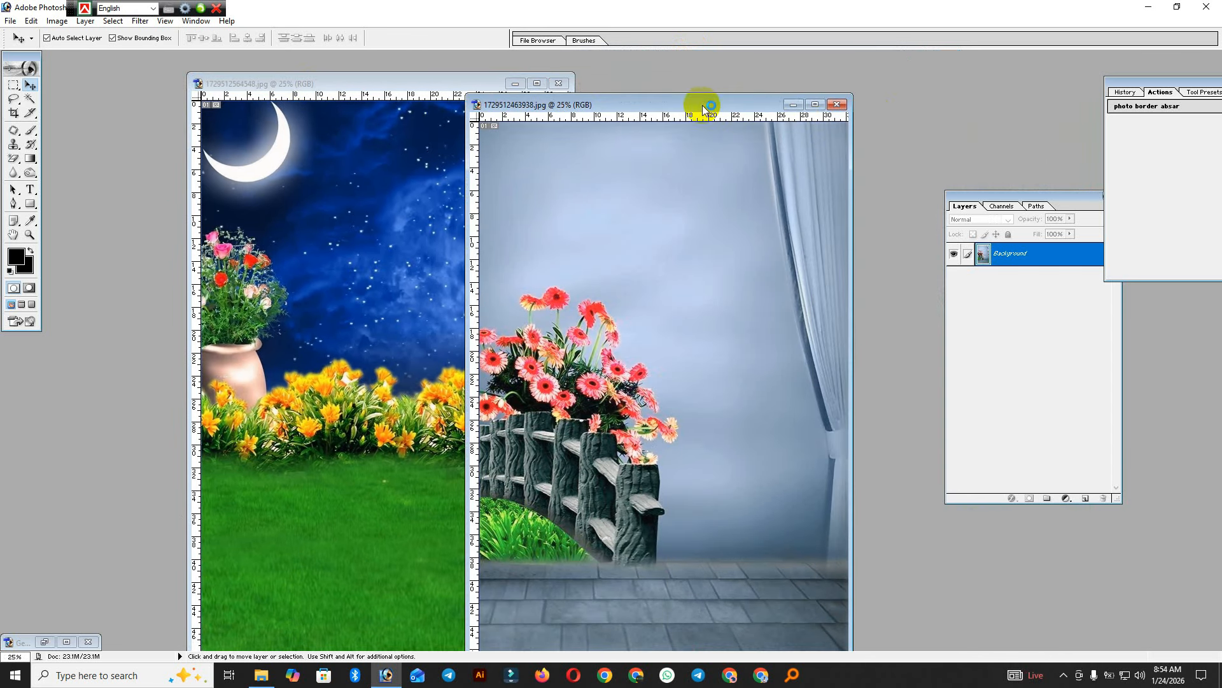
{"action": "left_click", "coordinate": [781, 99]}
{"action": "left_click_drag", "start_coordinate": [298, 83], "coordinate": [609, 67]}
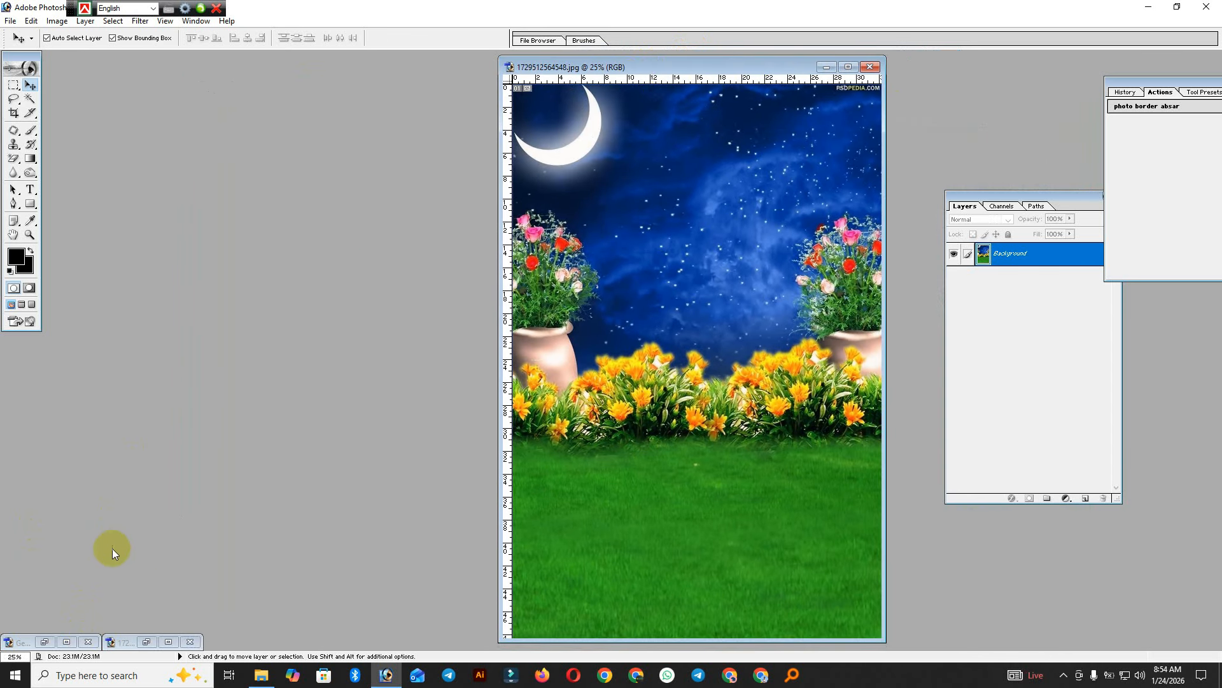
- Restore the minimized portrait of the woman in the green saree, maximize its window and fit the image to it
{"action": "left_click", "coordinate": [66, 643]}
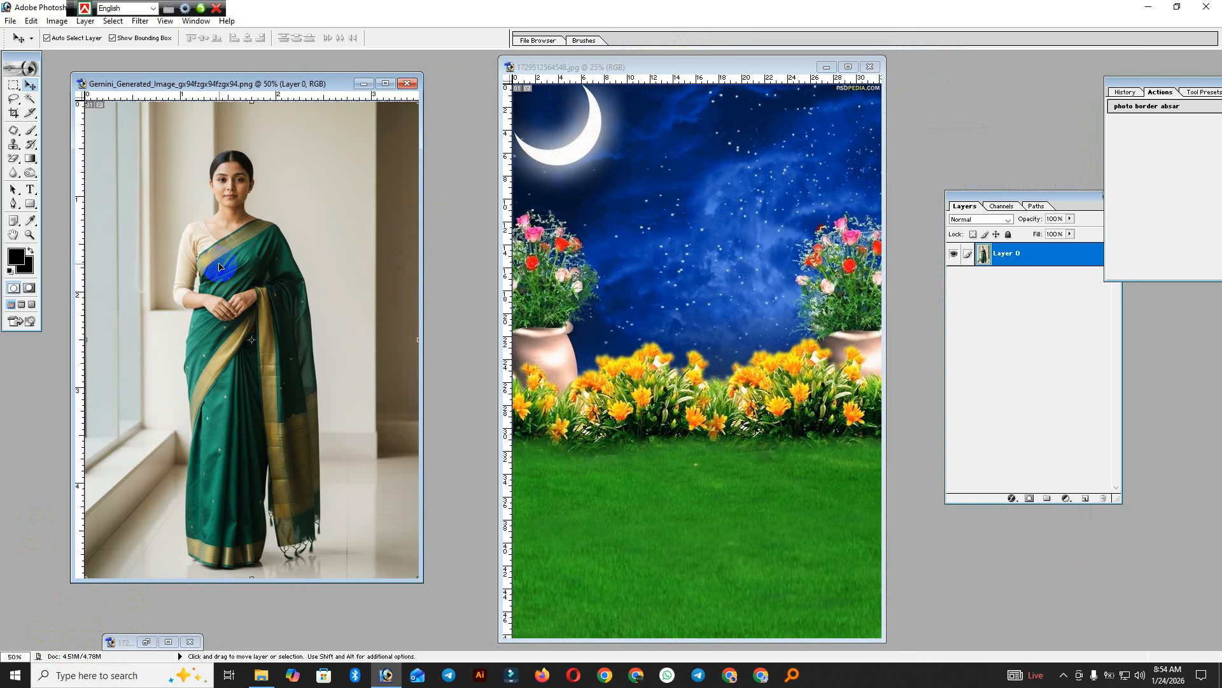
{"action": "scroll", "coordinate": [209, 294], "scroll_direction": "down", "scroll_amount": 5}
{"action": "scroll", "coordinate": [209, 298], "scroll_direction": "up", "scroll_amount": 4}
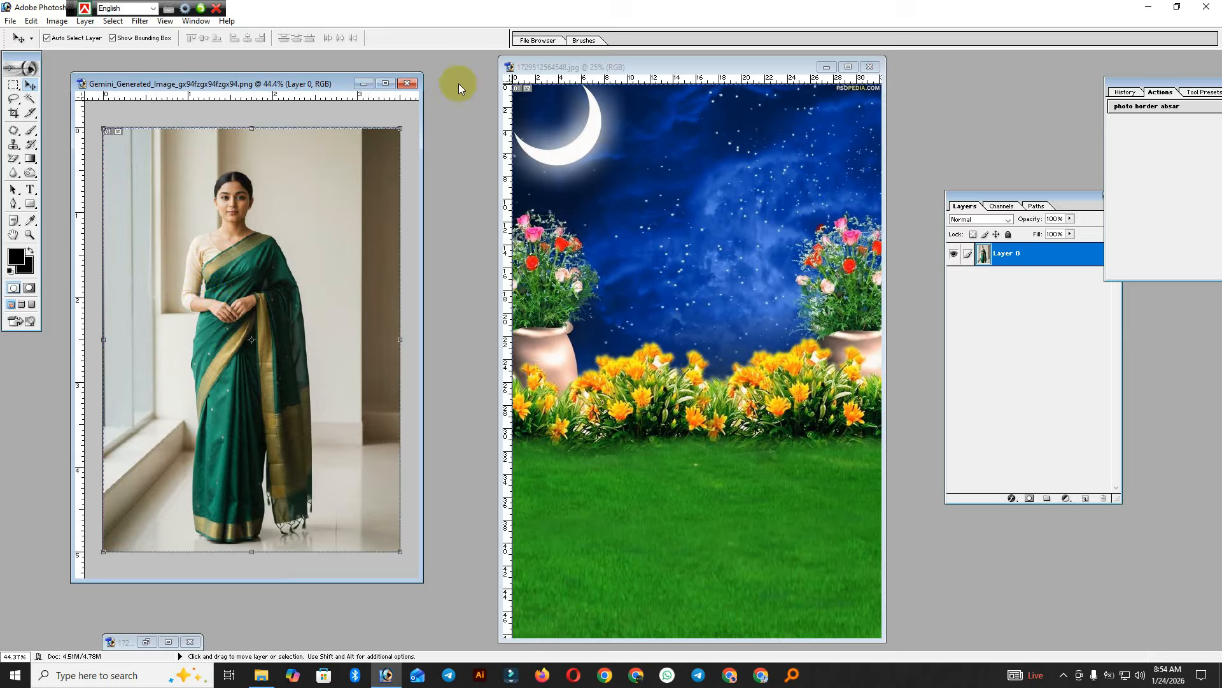
{"action": "left_click", "coordinate": [383, 84]}
{"action": "key", "text": "ctrl+0"}
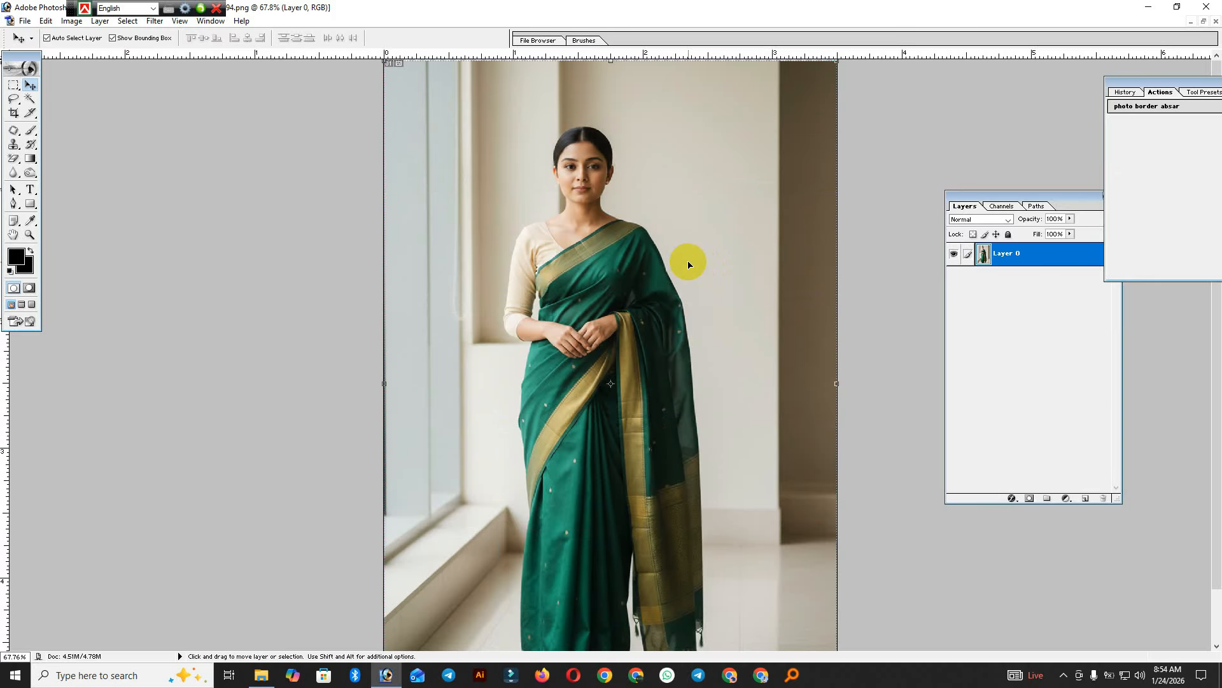
- Examine the woman's face and saree up close in the original portrait, and return to the full-figure view
{"action": "left_click", "coordinate": [629, 398]}
{"action": "left_click", "coordinate": [13, 203]}
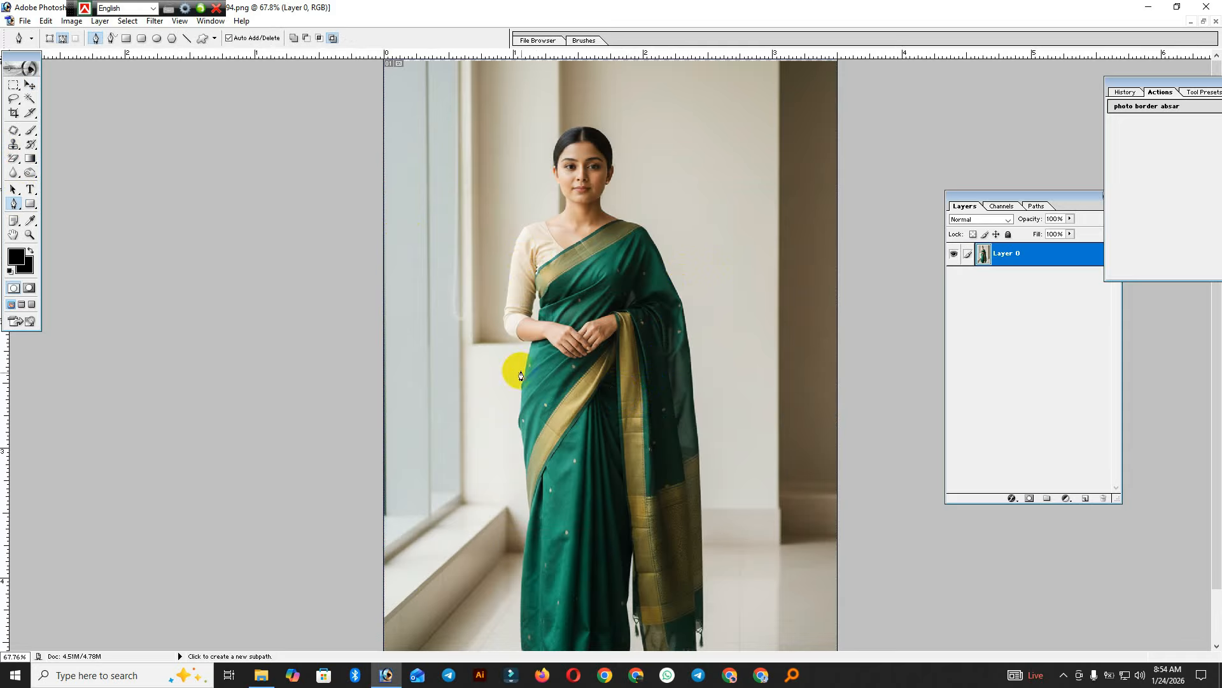
{"action": "left_click", "coordinate": [13, 112]}
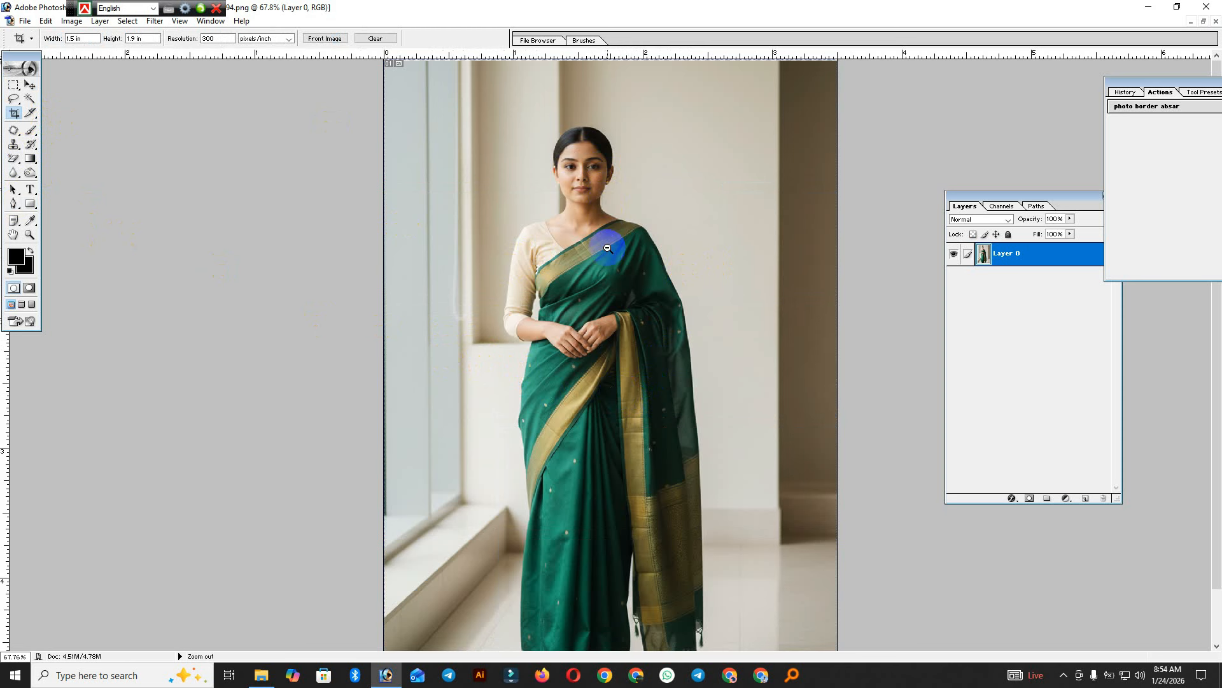
{"action": "left_click", "coordinate": [609, 270], "text": "ctrl+alt"}
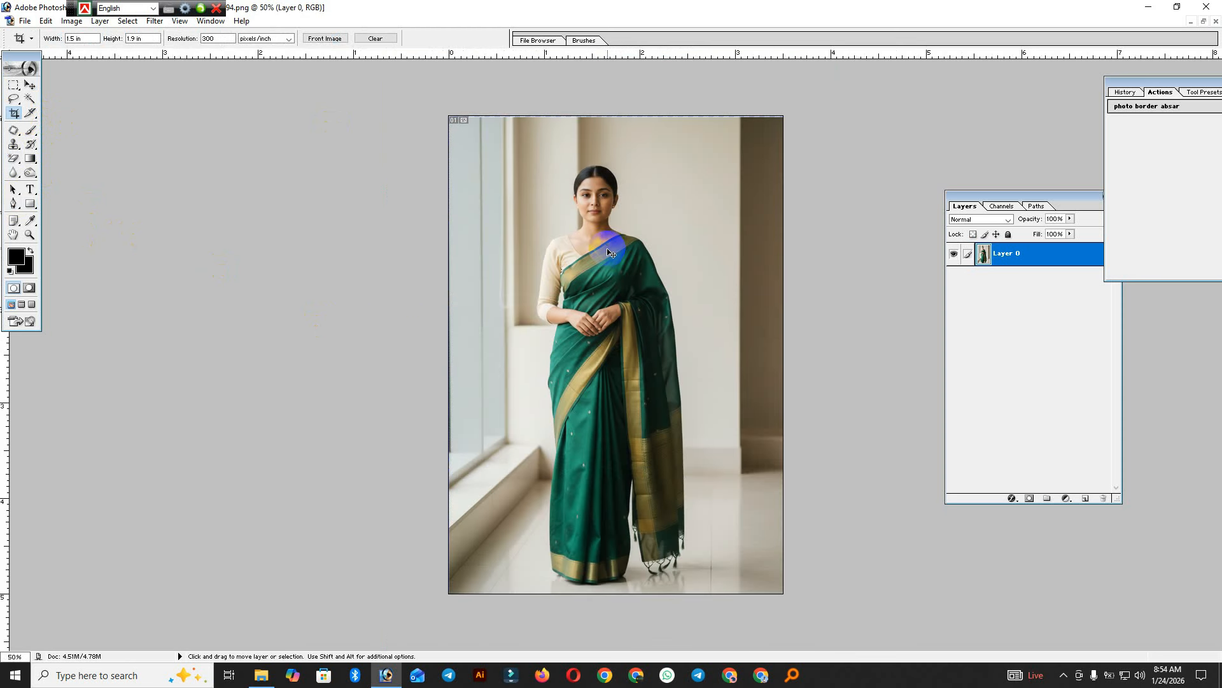
{"action": "left_click", "coordinate": [604, 281], "text": "ctrl"}
{"action": "left_click", "coordinate": [605, 281], "text": "ctrl"}
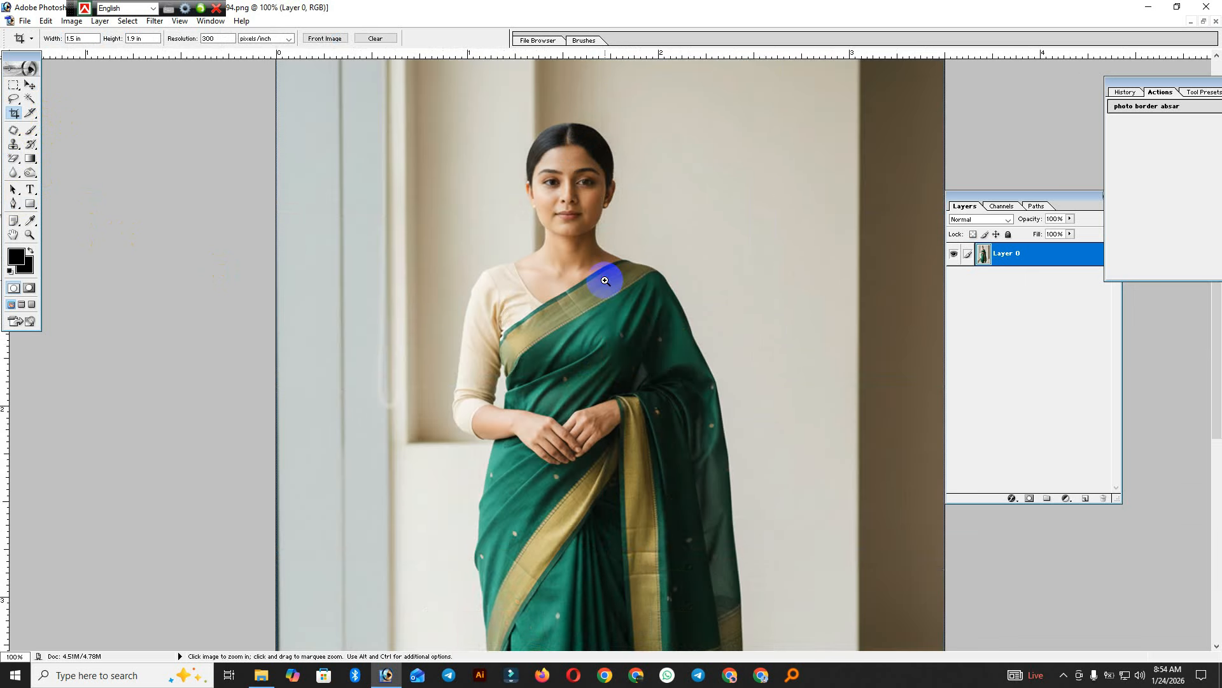
{"action": "left_click", "coordinate": [605, 281], "text": "ctrl"}
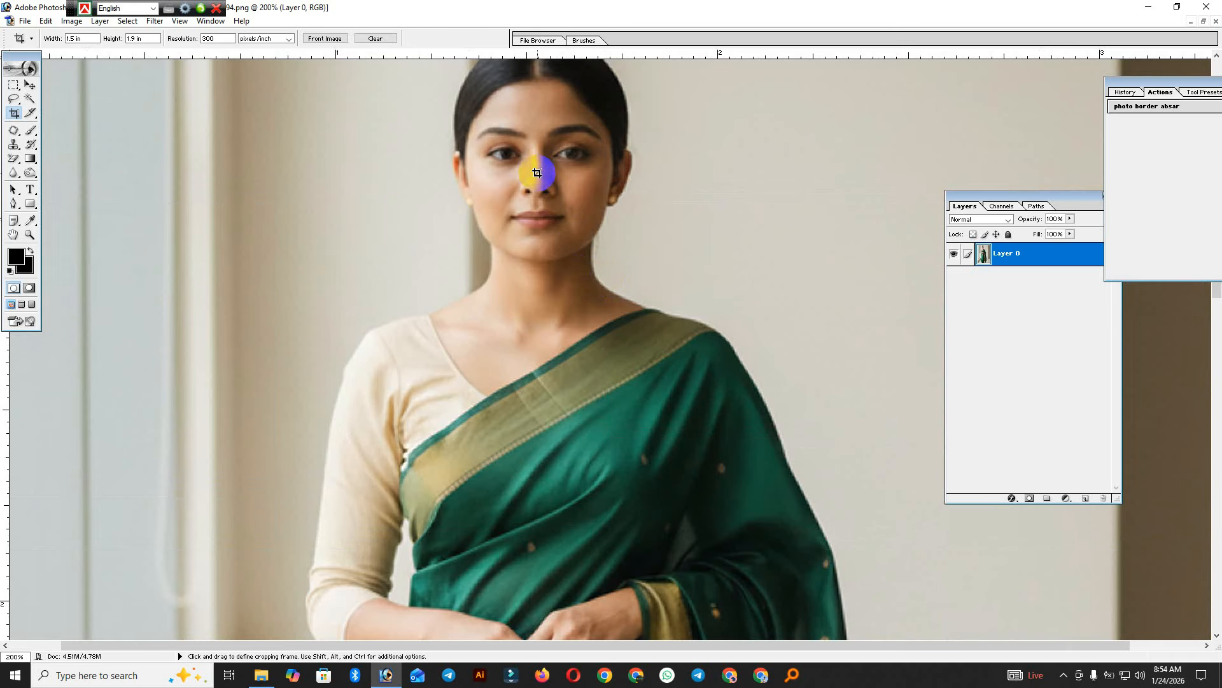
{"action": "left_click", "coordinate": [538, 264], "text": "ctrl+alt"}
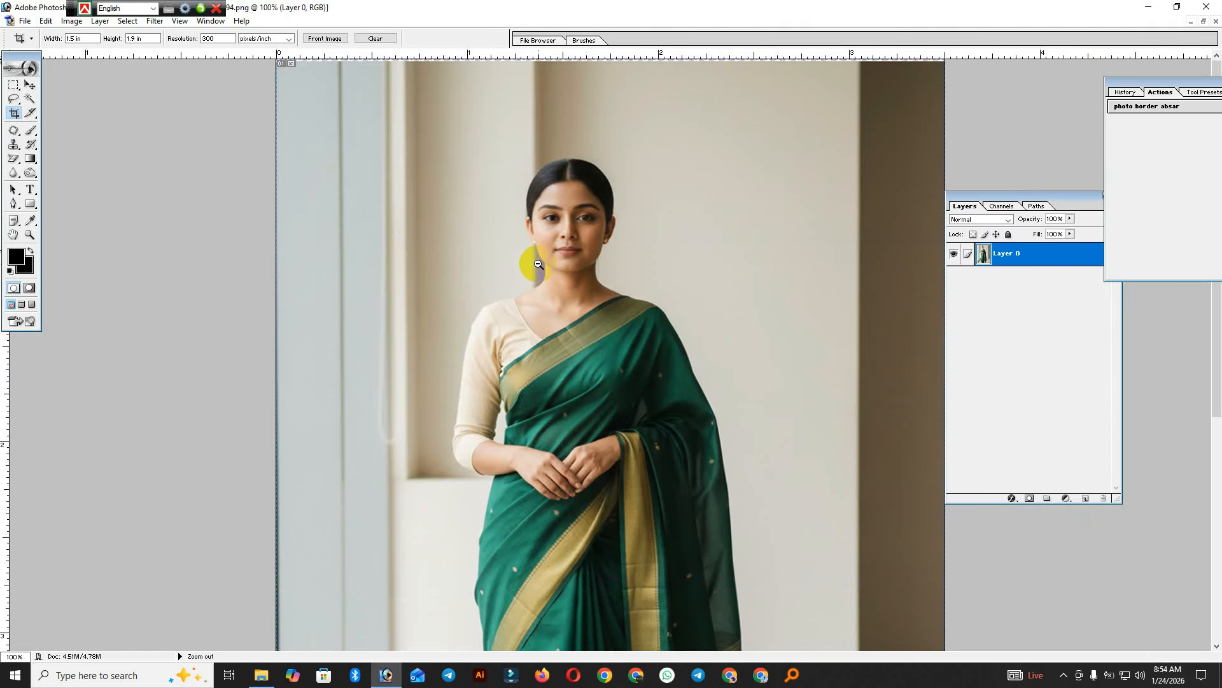
{"action": "left_click", "coordinate": [538, 263], "text": "ctrl+alt"}
{"action": "left_click", "coordinate": [538, 263], "text": "ctrl+alt"}
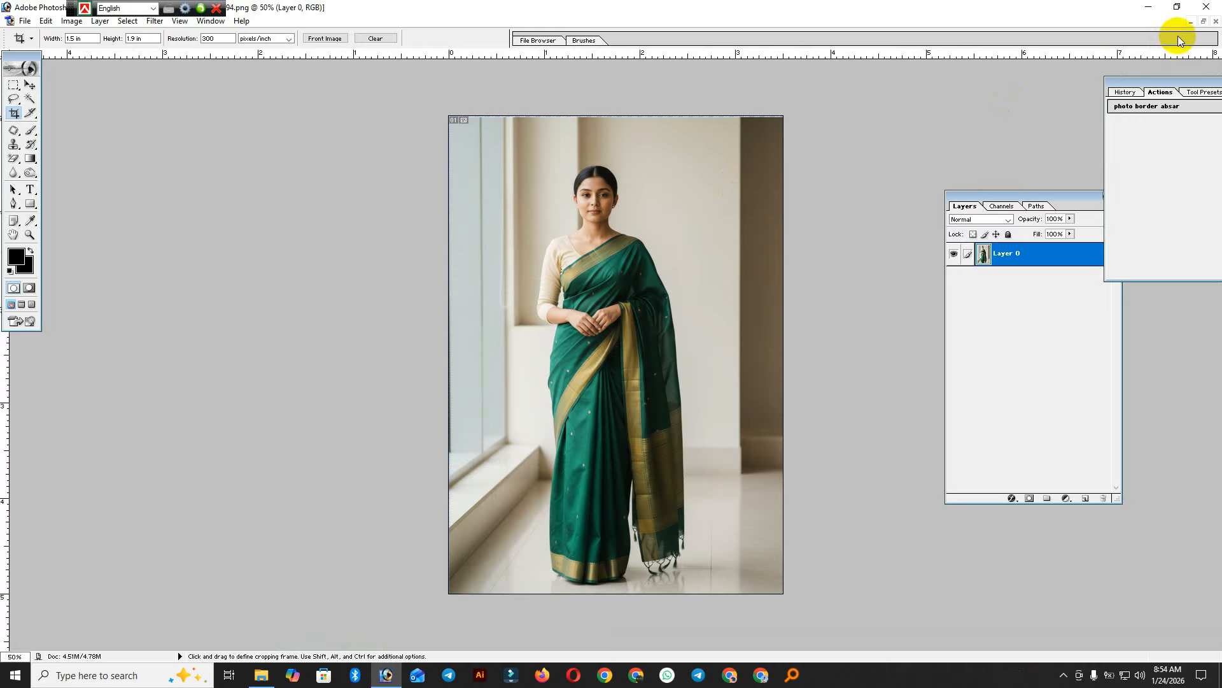
- Switch to Chrome and open the bookmarked remove.bg upload page
{"action": "left_click", "coordinate": [1148, 7]}
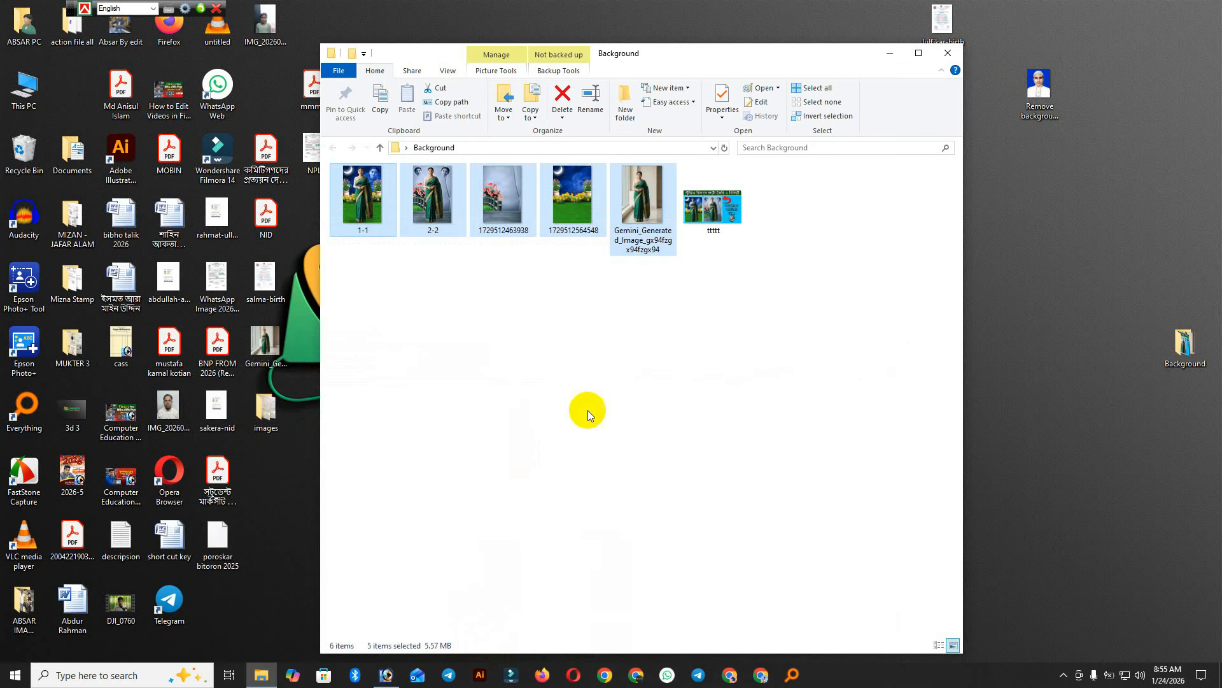
{"action": "left_click", "coordinate": [767, 679]}
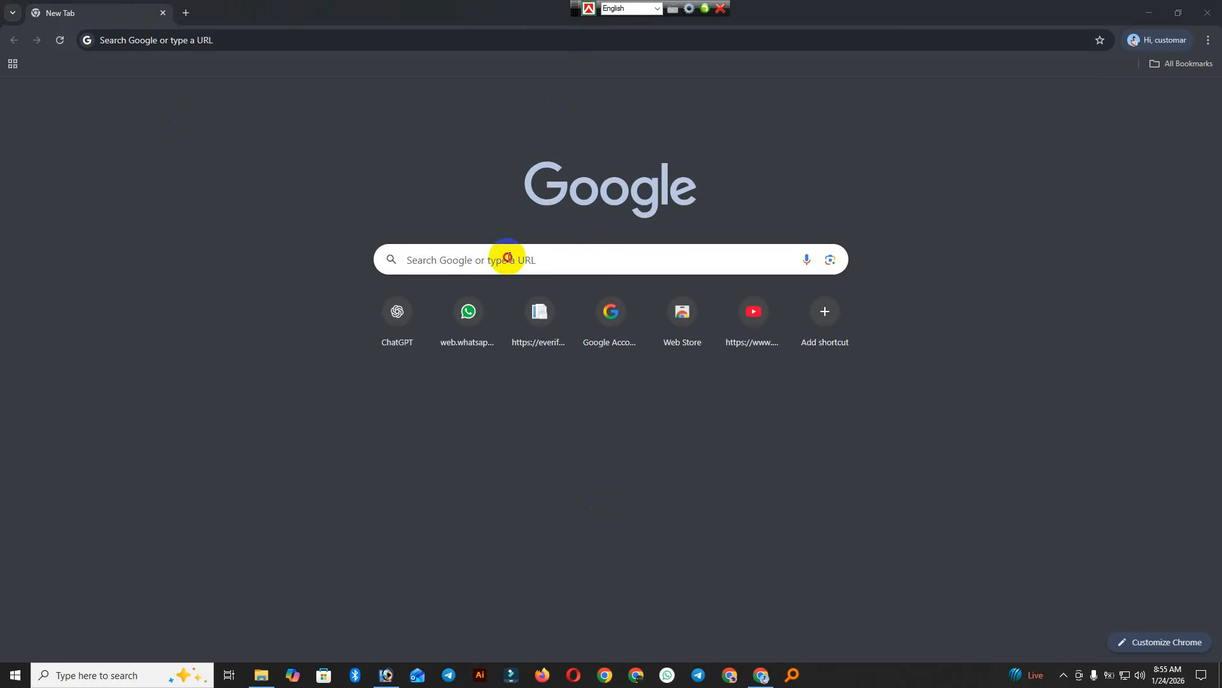
{"action": "left_click", "coordinate": [505, 258]}
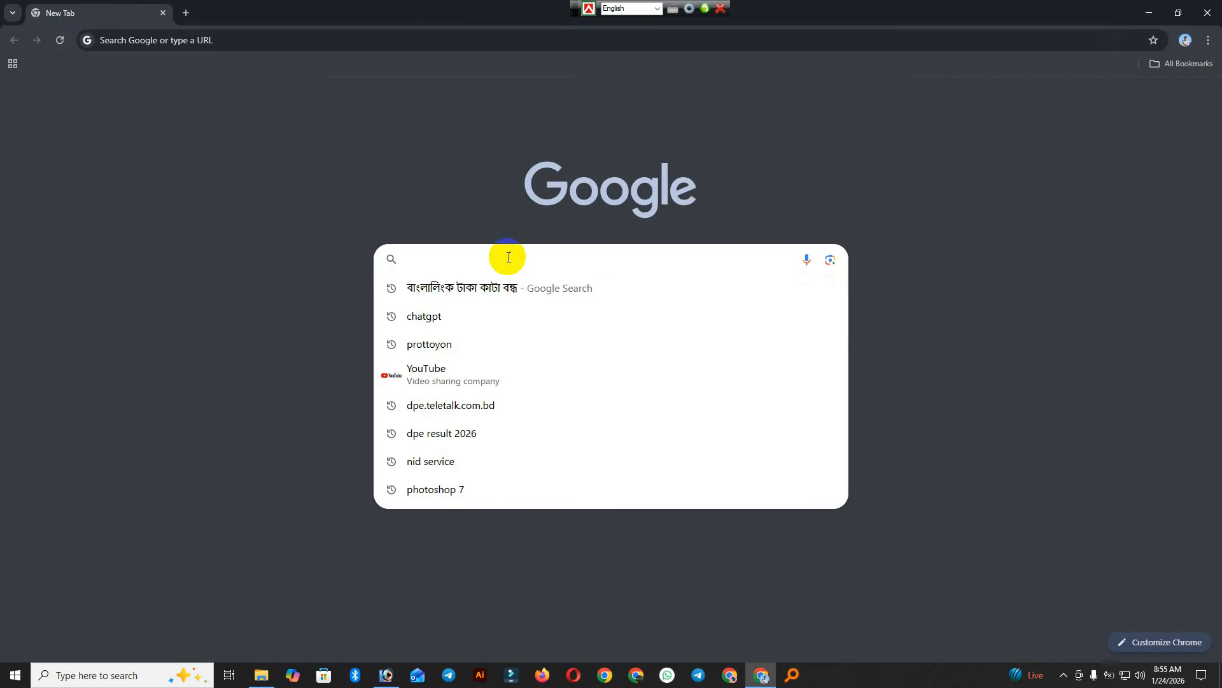
{"action": "left_click", "coordinate": [1182, 64]}
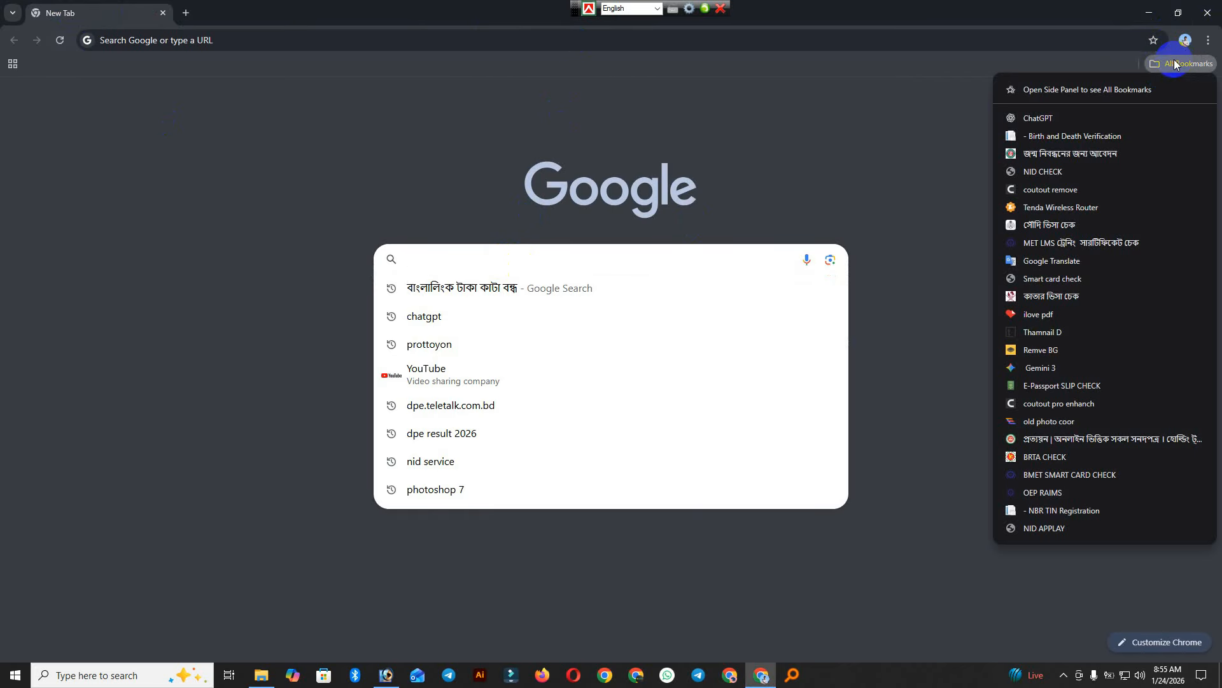
{"action": "left_click", "coordinate": [1041, 350]}
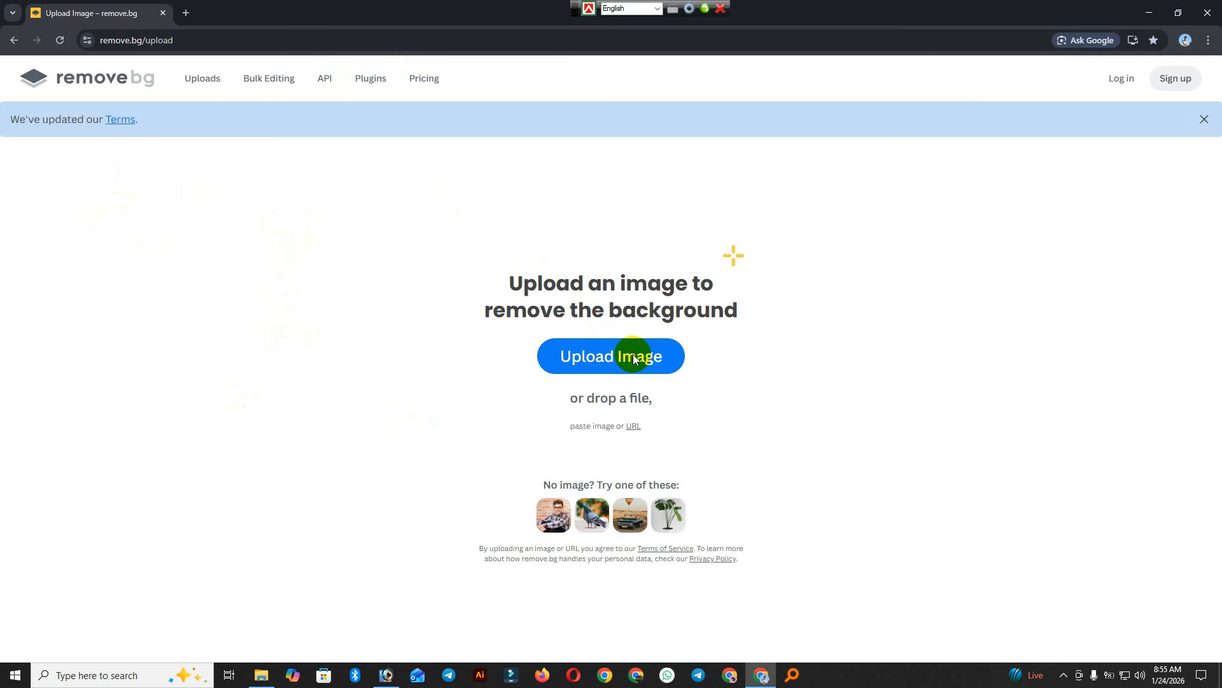
- Upload Gemini_Generated_Image_gx94fzgx94fzgx94 from the Background folder to remove its background
{"action": "left_click", "coordinate": [635, 360]}
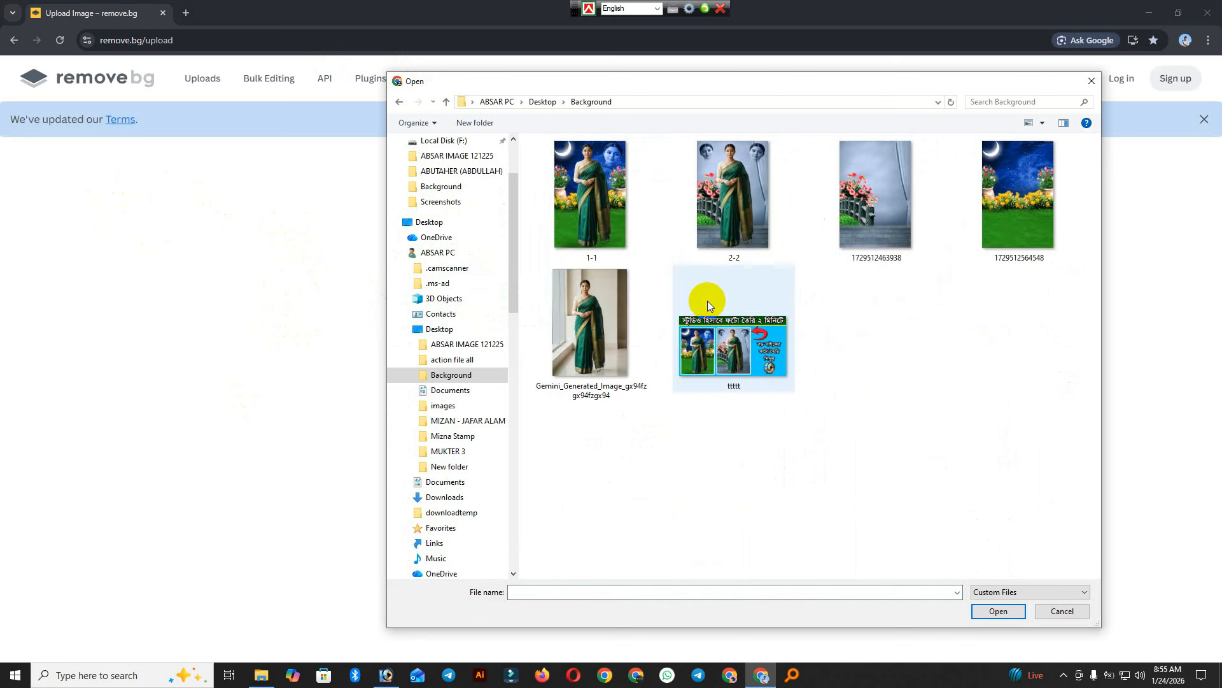
{"action": "left_click", "coordinate": [812, 395]}
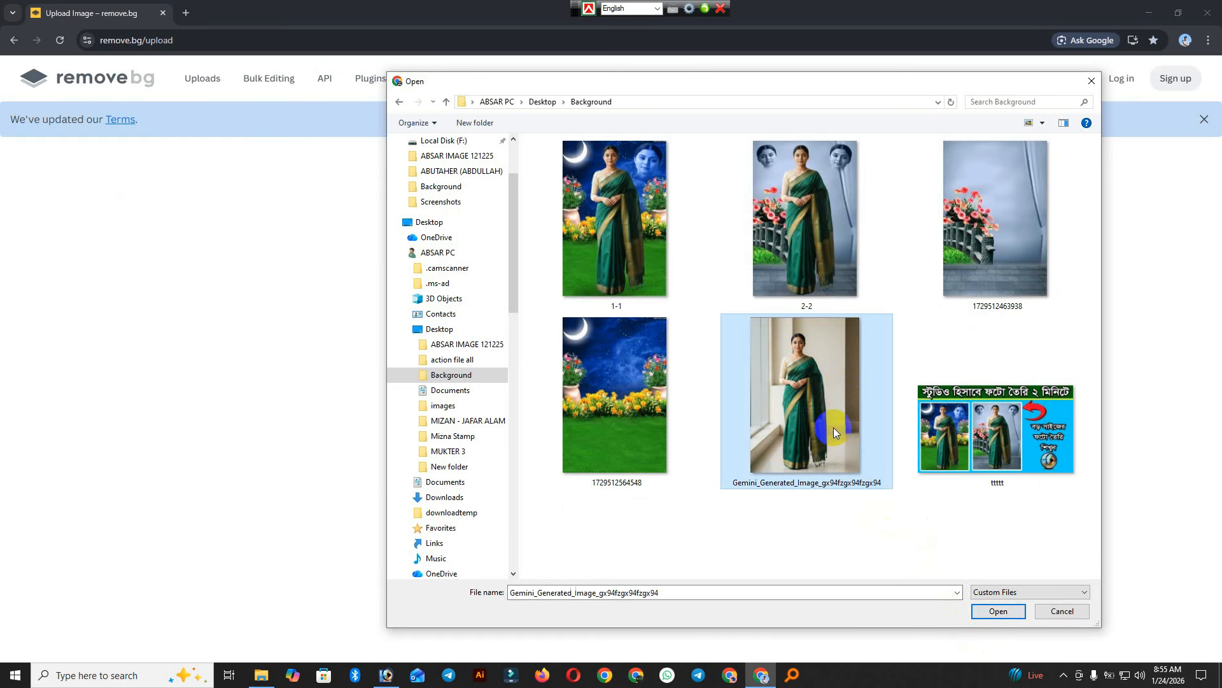
{"action": "left_click", "coordinate": [1011, 616]}
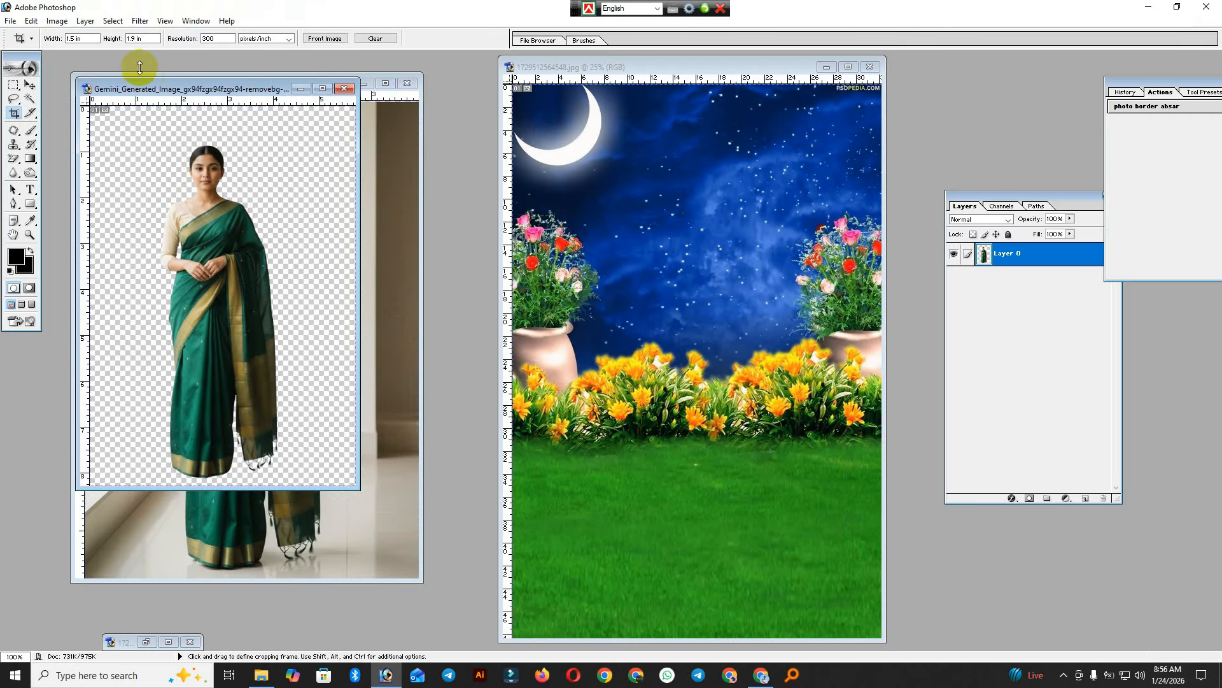
- Examine the edges of the background-removed cutout around the woman's head and shoulders, and return to the whole figure
{"action": "left_click_drag", "start_coordinate": [176, 90], "coordinate": [598, 131]}
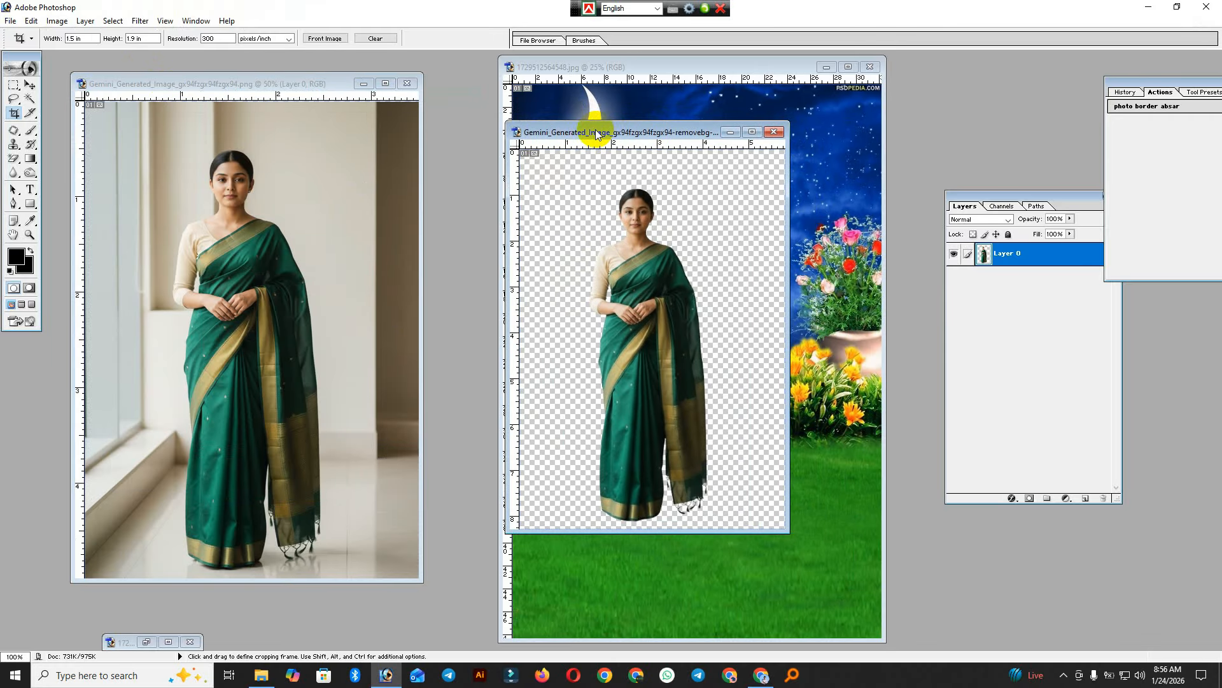
{"action": "left_click", "coordinate": [637, 224], "text": "ctrl"}
{"action": "left_click", "coordinate": [628, 415], "text": "ctrl"}
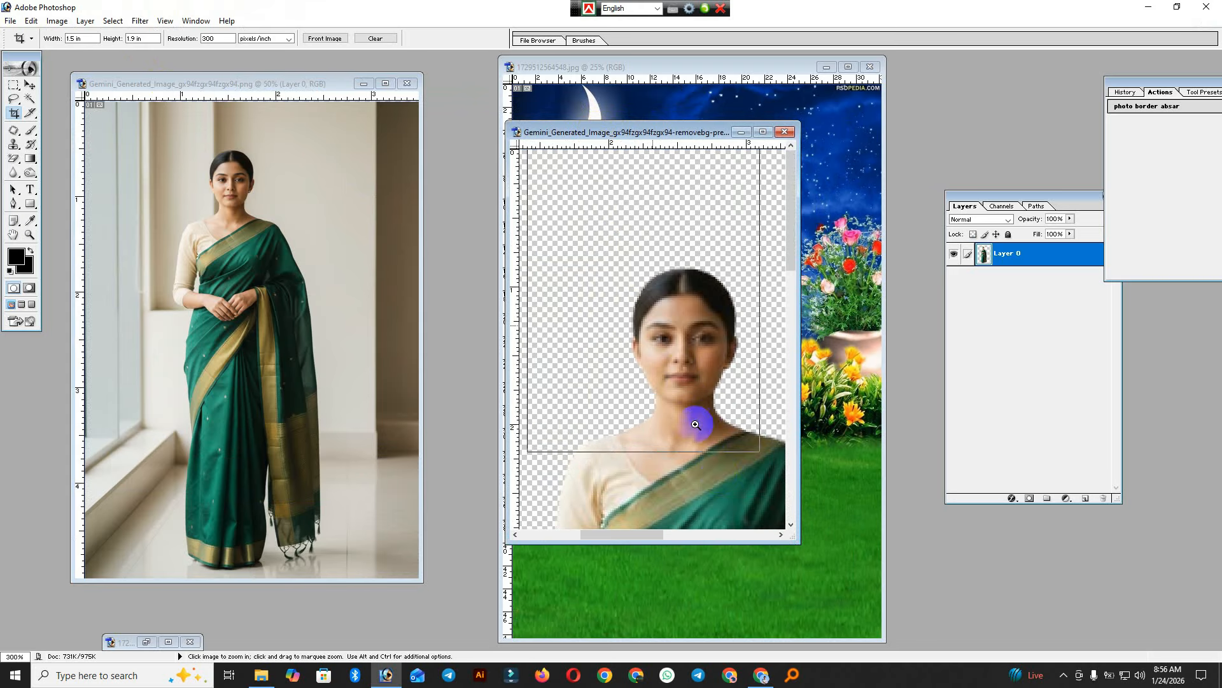
{"action": "left_click", "coordinate": [715, 479], "text": "ctrl"}
{"action": "left_click", "coordinate": [605, 210], "text": "ctrl"}
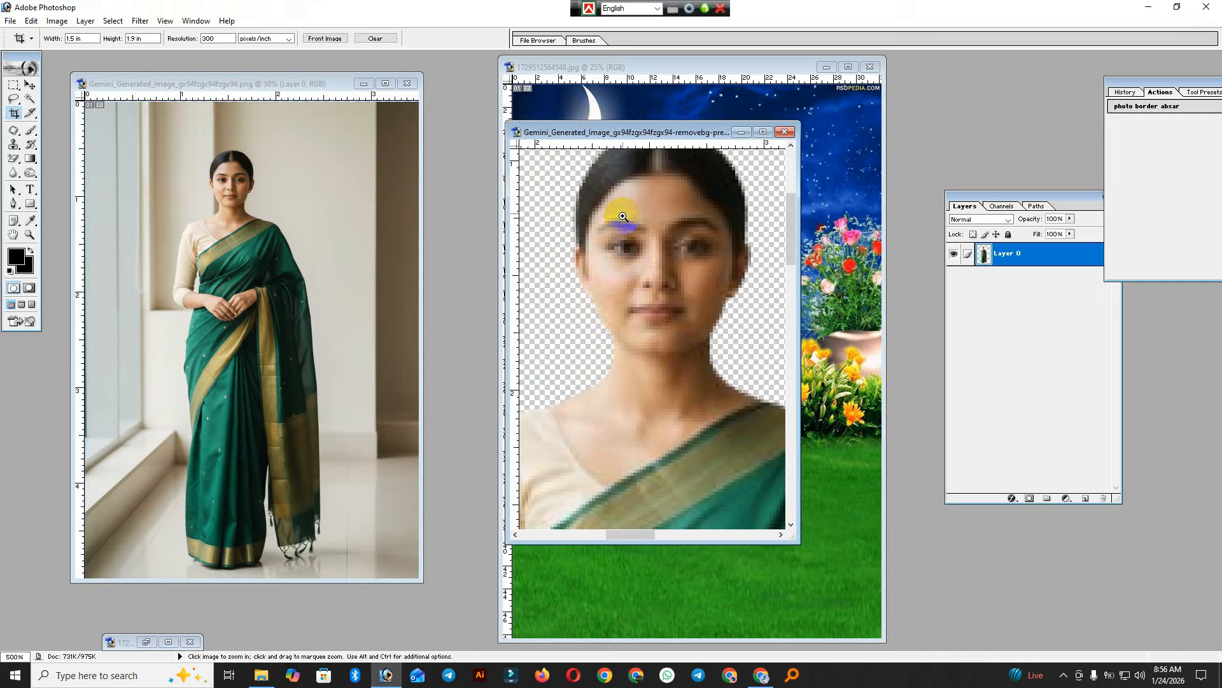
{"action": "left_click", "coordinate": [605, 254], "text": "ctrl"}
{"action": "left_click", "coordinate": [631, 307], "text": "ctrl"}
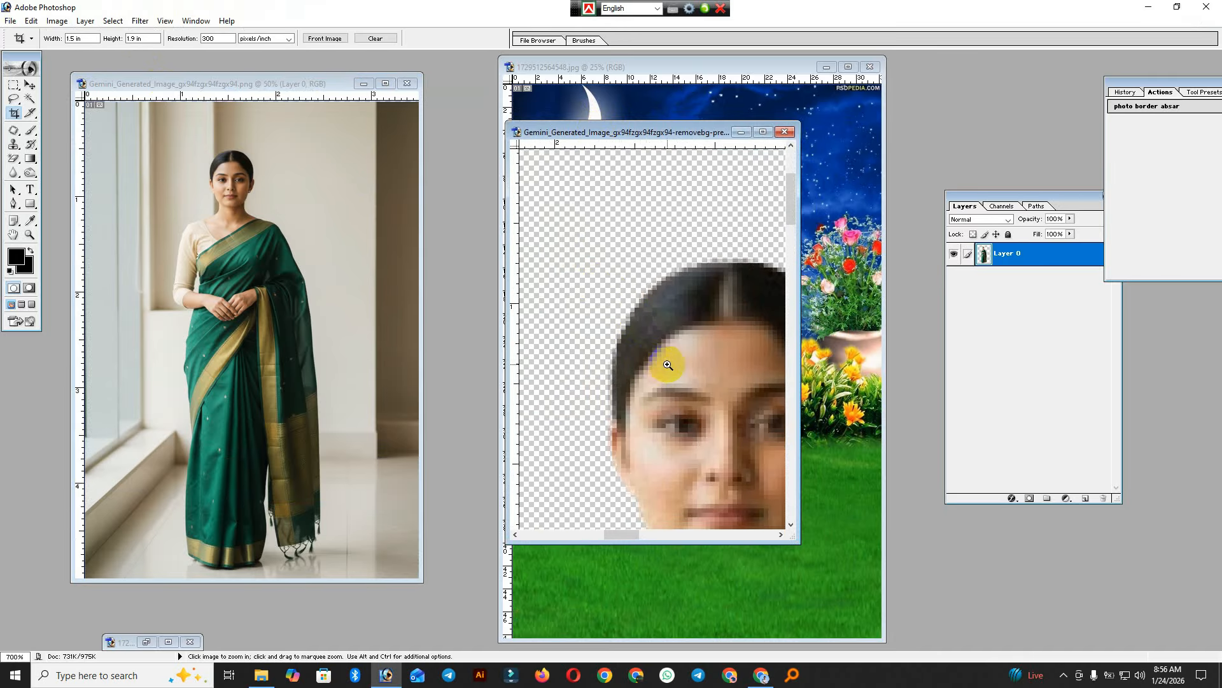
{"action": "left_click", "coordinate": [663, 344], "text": "ctrl+alt"}
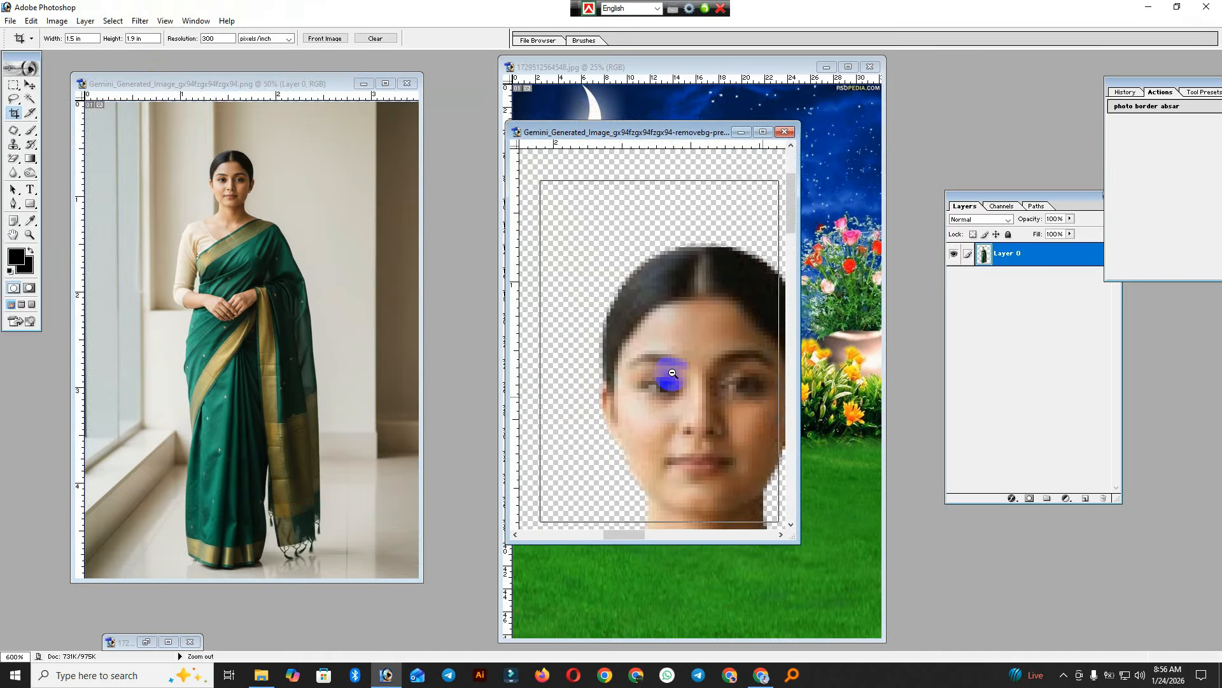
{"action": "left_click", "coordinate": [670, 362], "text": "ctrl+alt"}
{"action": "left_click", "coordinate": [672, 373], "text": "ctrl+alt"}
{"action": "left_click", "coordinate": [673, 373], "text": "ctrl+alt"}
{"action": "left_click", "coordinate": [672, 373], "text": "ctrl+alt"}
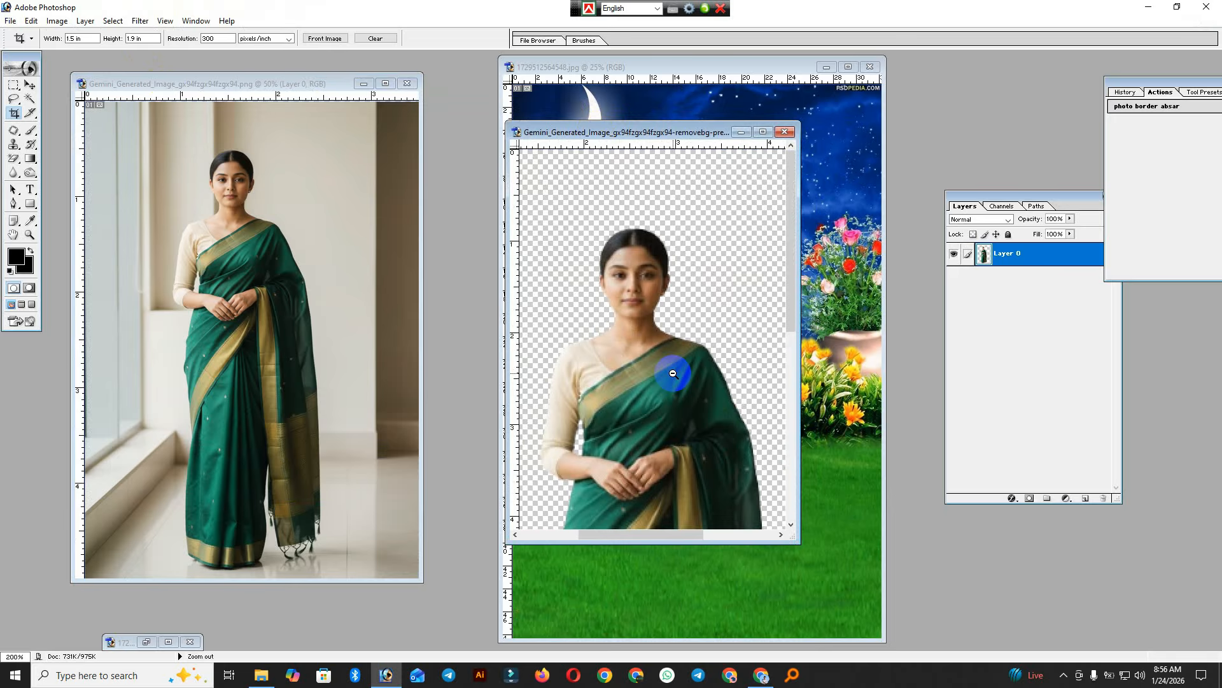
{"action": "left_click", "coordinate": [672, 373], "text": "ctrl+alt"}
{"action": "left_click", "coordinate": [672, 372], "text": "ctrl+alt"}
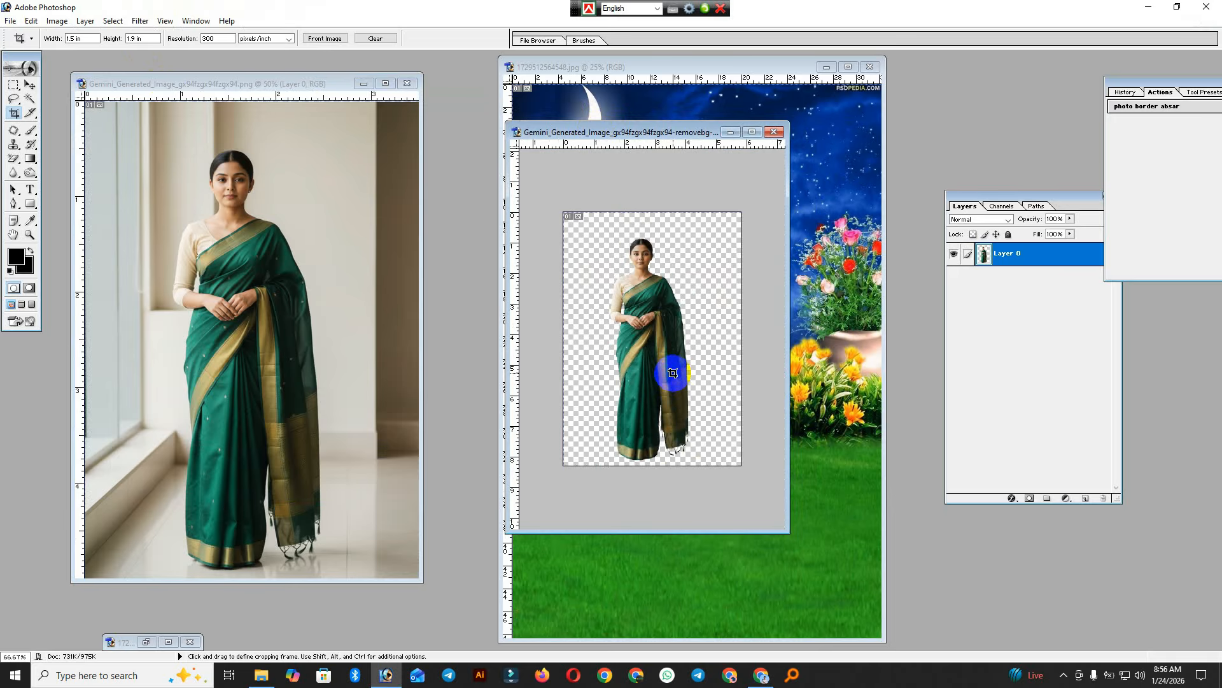
{"action": "scroll", "coordinate": [673, 373], "scroll_direction": "up", "scroll_amount": 1}
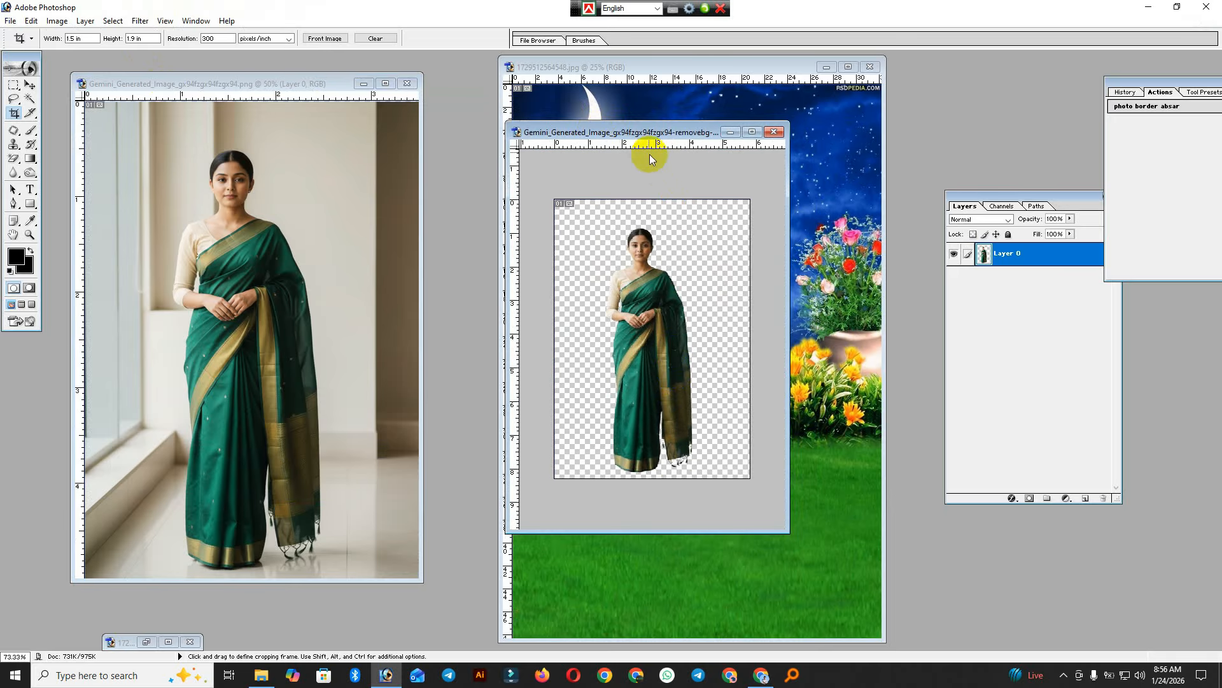
- Move the cutout's window between the original portrait and the night garden, and bring the original portrait to the front
{"action": "left_click_drag", "start_coordinate": [643, 134], "coordinate": [501, 151]}
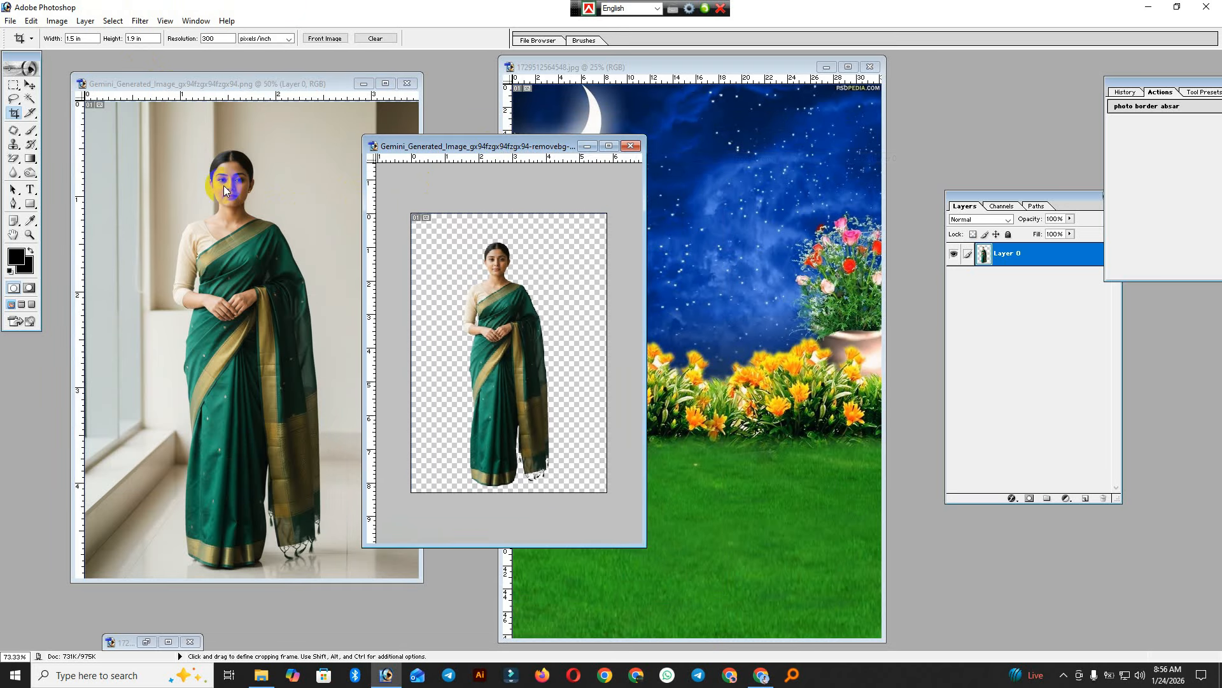
{"action": "left_click", "coordinate": [254, 142]}
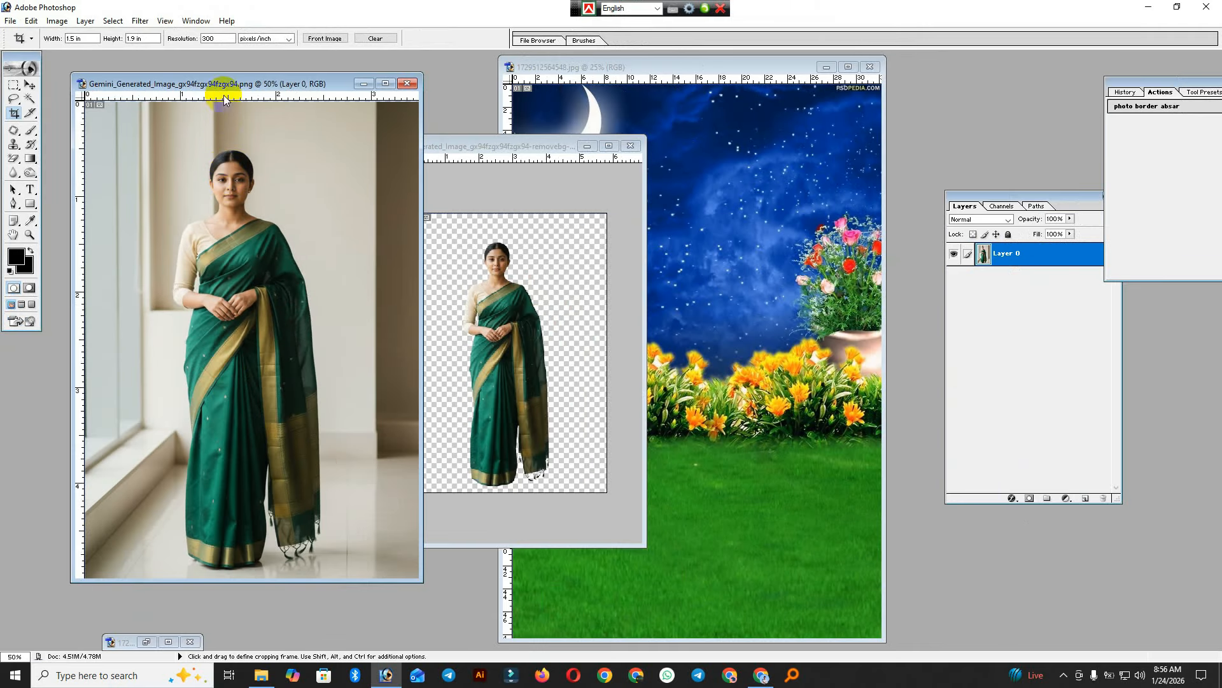
- Match the Crop tool's settings to the original portrait: 3.5 in wide, 5 in high, 299.999 pixels/inch
{"action": "left_click_drag", "start_coordinate": [223, 85], "coordinate": [347, 94]}
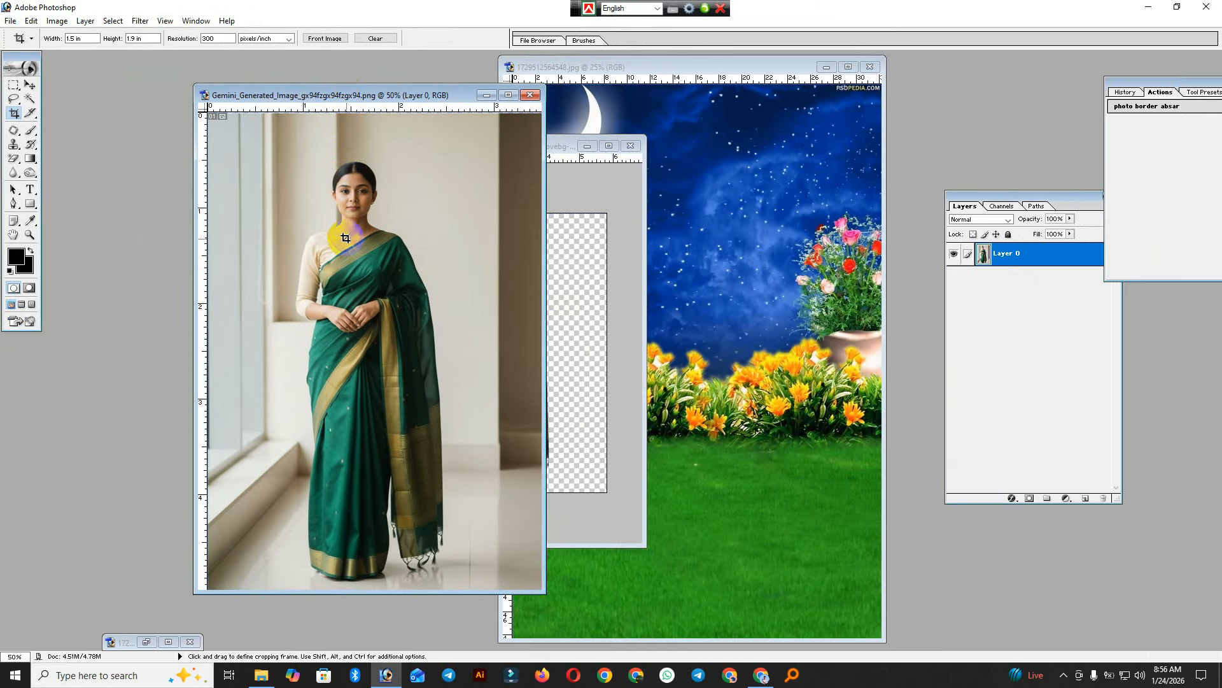
{"action": "key", "text": "ctrl+minus"}
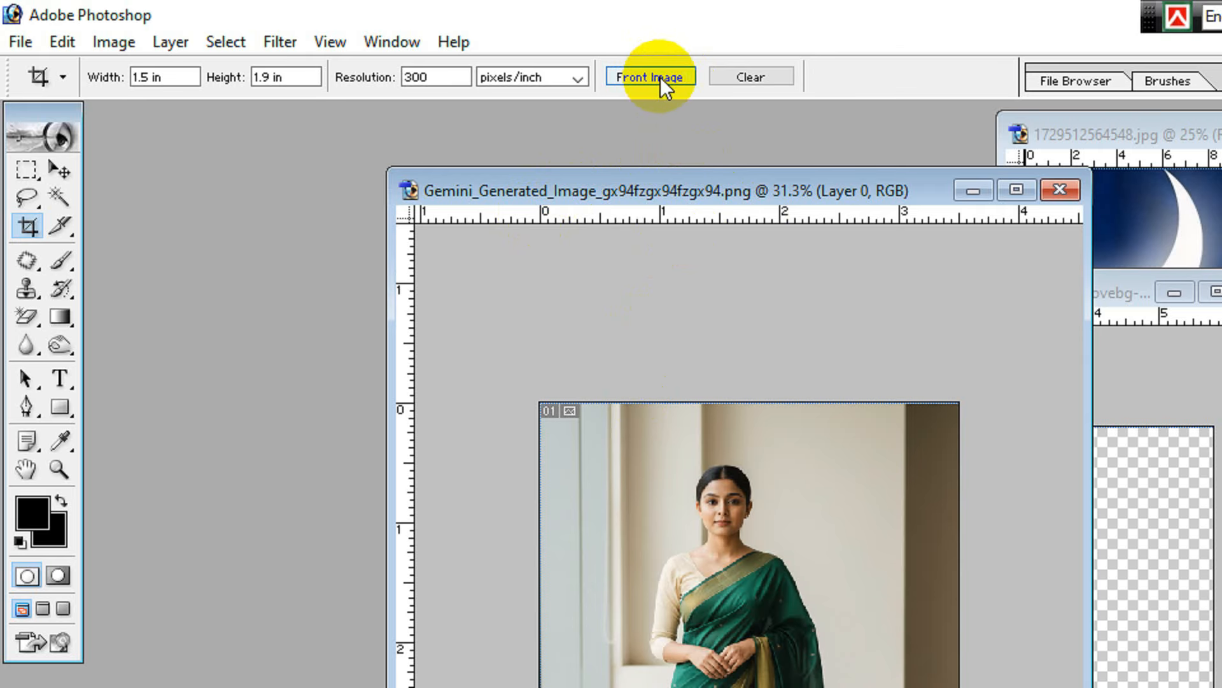
{"action": "left_click", "coordinate": [655, 82]}
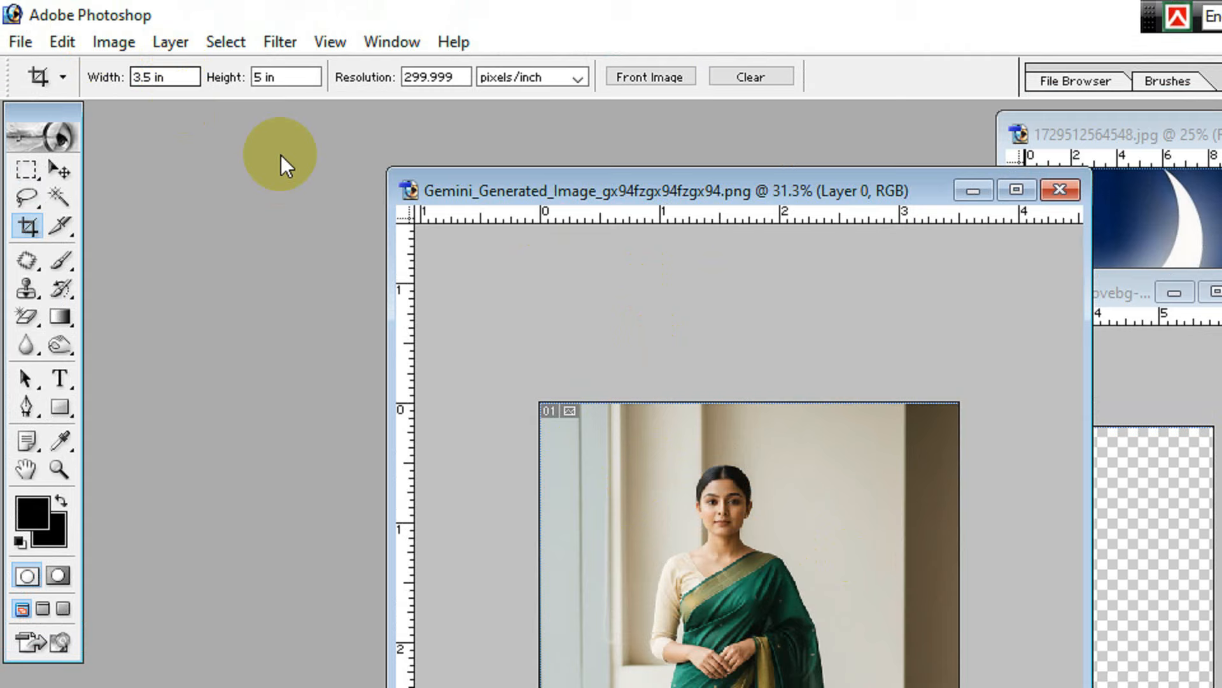
{"action": "left_click", "coordinate": [161, 77]}
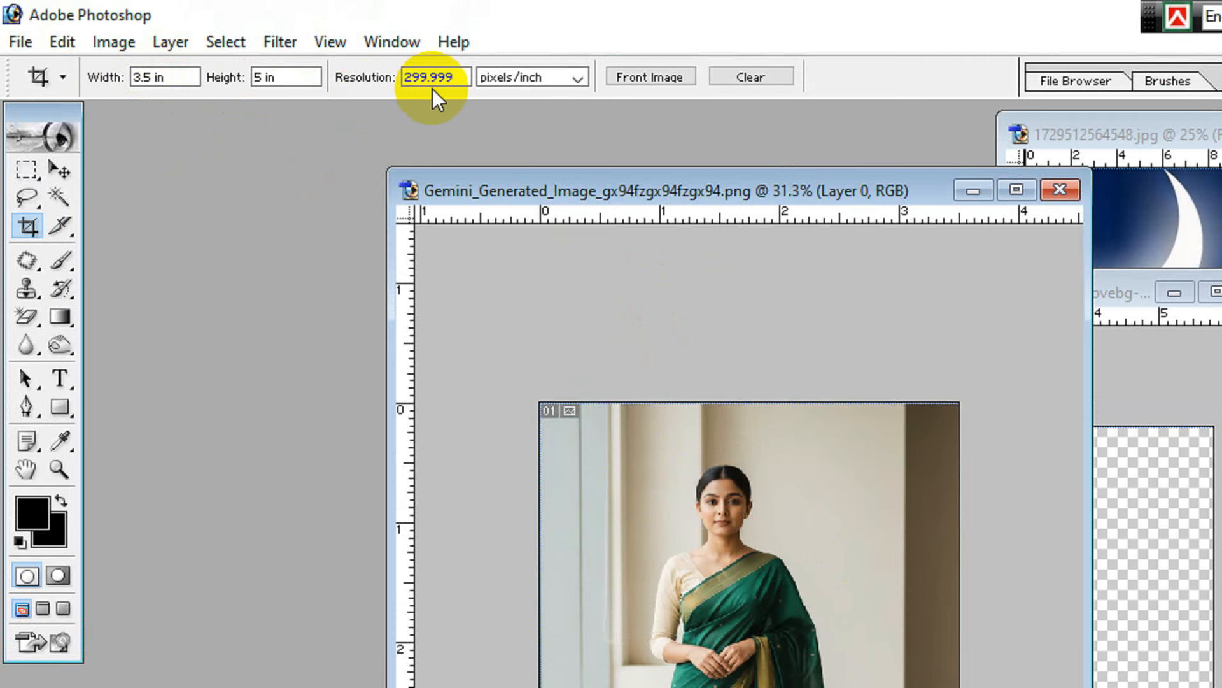
{"action": "left_click", "coordinate": [690, 389]}
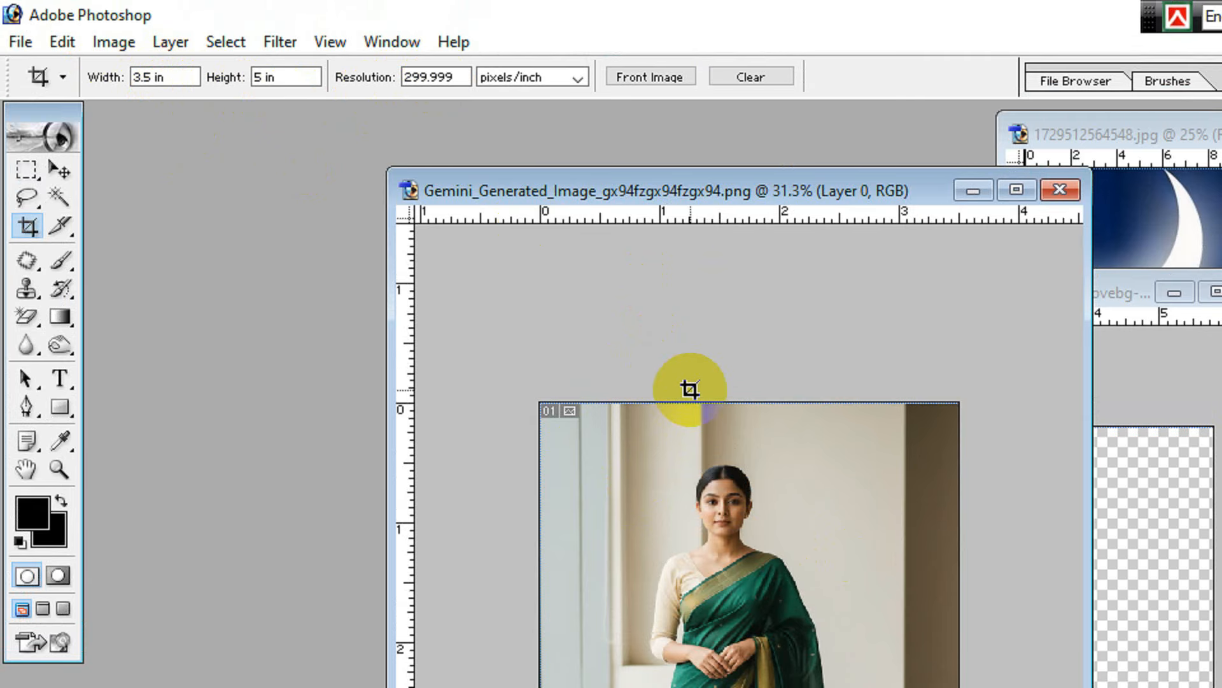
{"action": "left_click", "coordinate": [727, 491]}
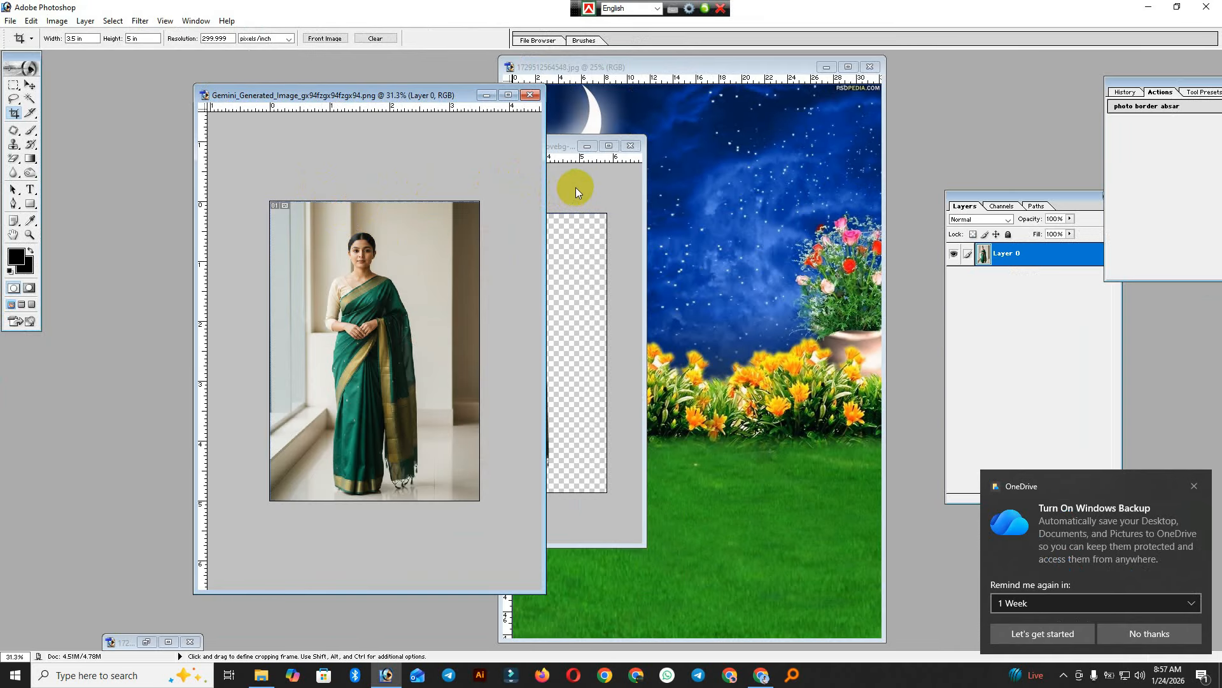
- Crop the background-removed cutout over its full canvas to 3.5 by 5 in, and dismiss the OneDrive notification
{"action": "left_click", "coordinate": [579, 183]}
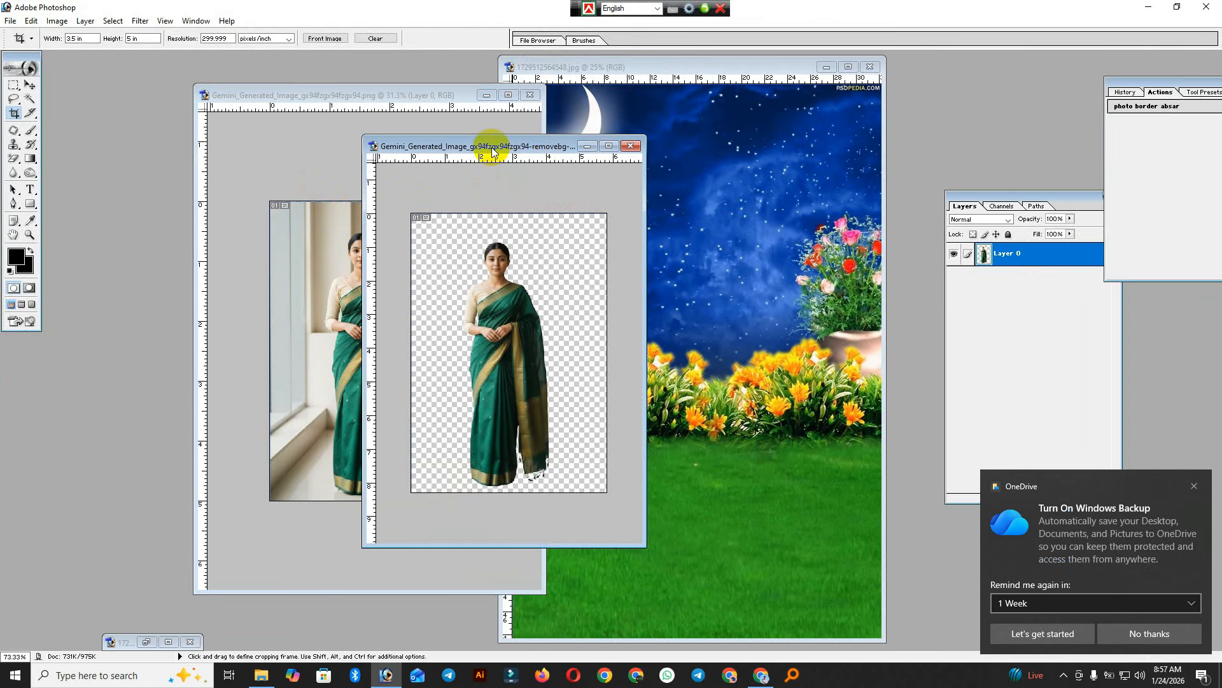
{"action": "left_click_drag", "start_coordinate": [481, 145], "coordinate": [618, 148]}
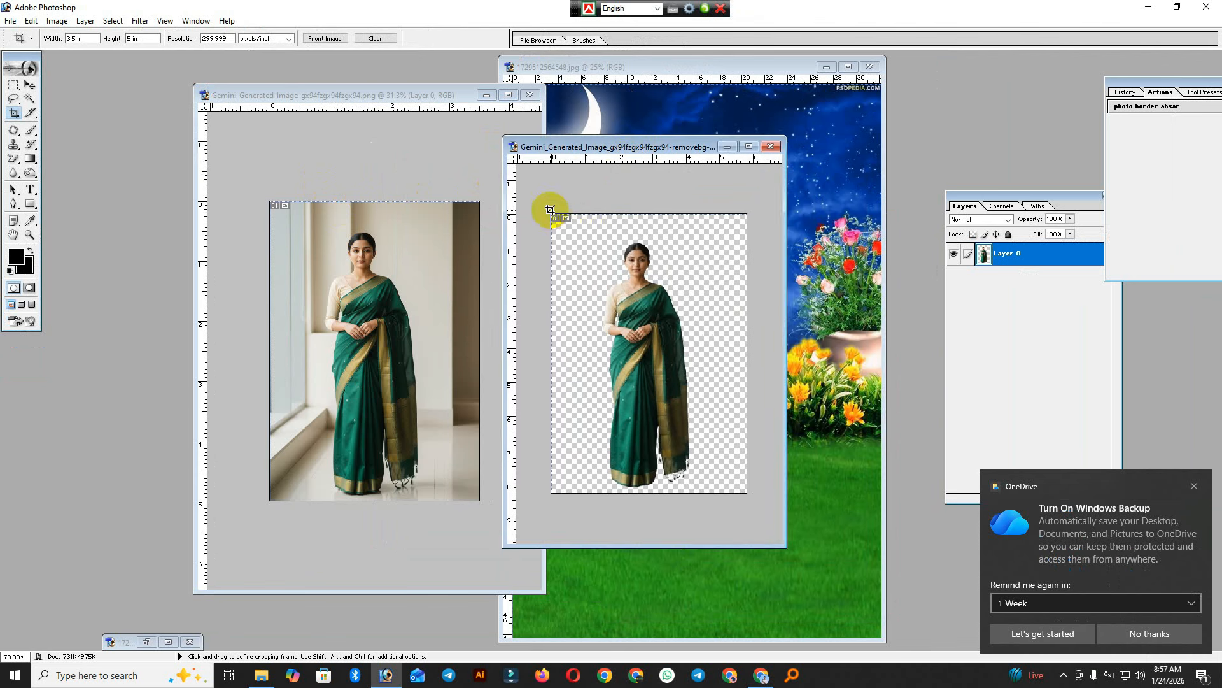
{"action": "left_click_drag", "start_coordinate": [547, 209], "coordinate": [776, 516]}
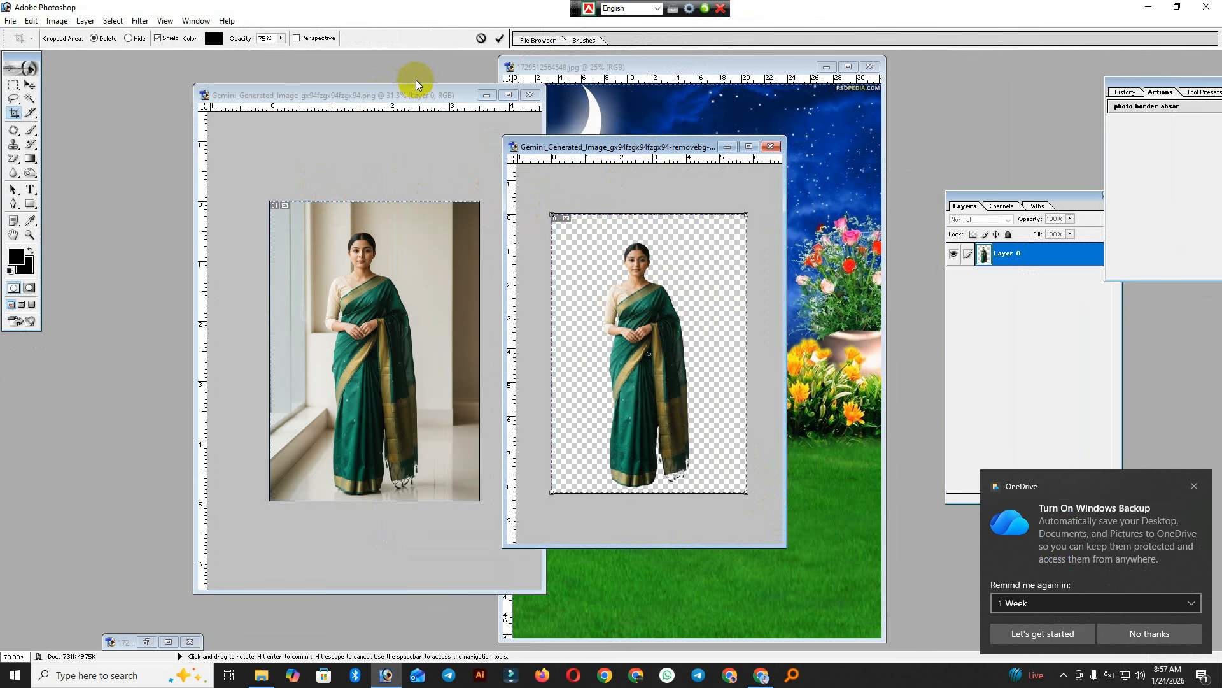
{"action": "left_click", "coordinate": [502, 40]}
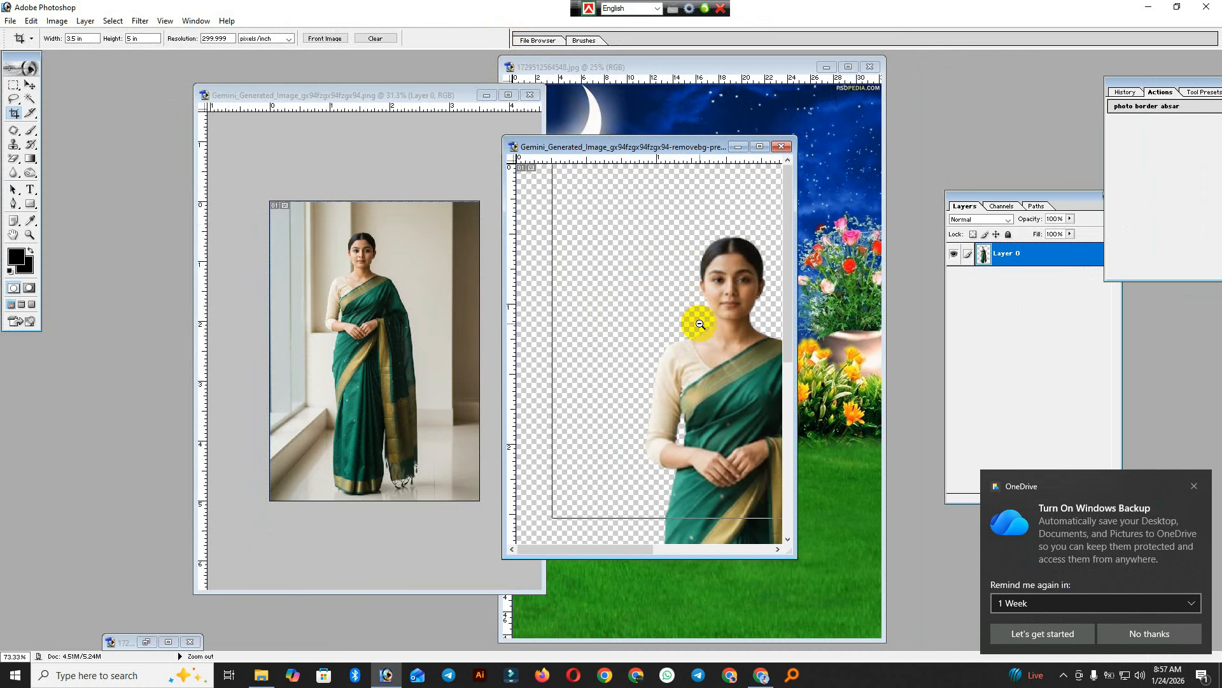
{"action": "key", "text": "ctrl+minus"}
{"action": "key", "text": "ctrl+minus"}
{"action": "key", "text": "ctrl+minus"}
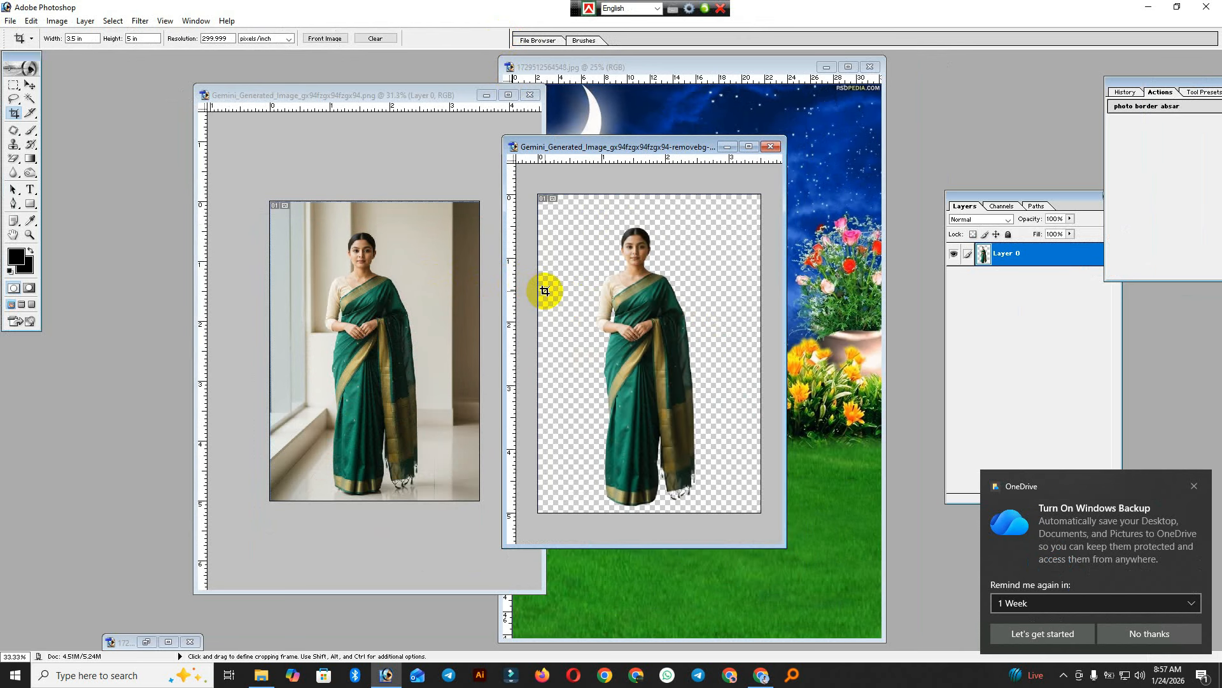
{"action": "left_click", "coordinate": [1194, 487]}
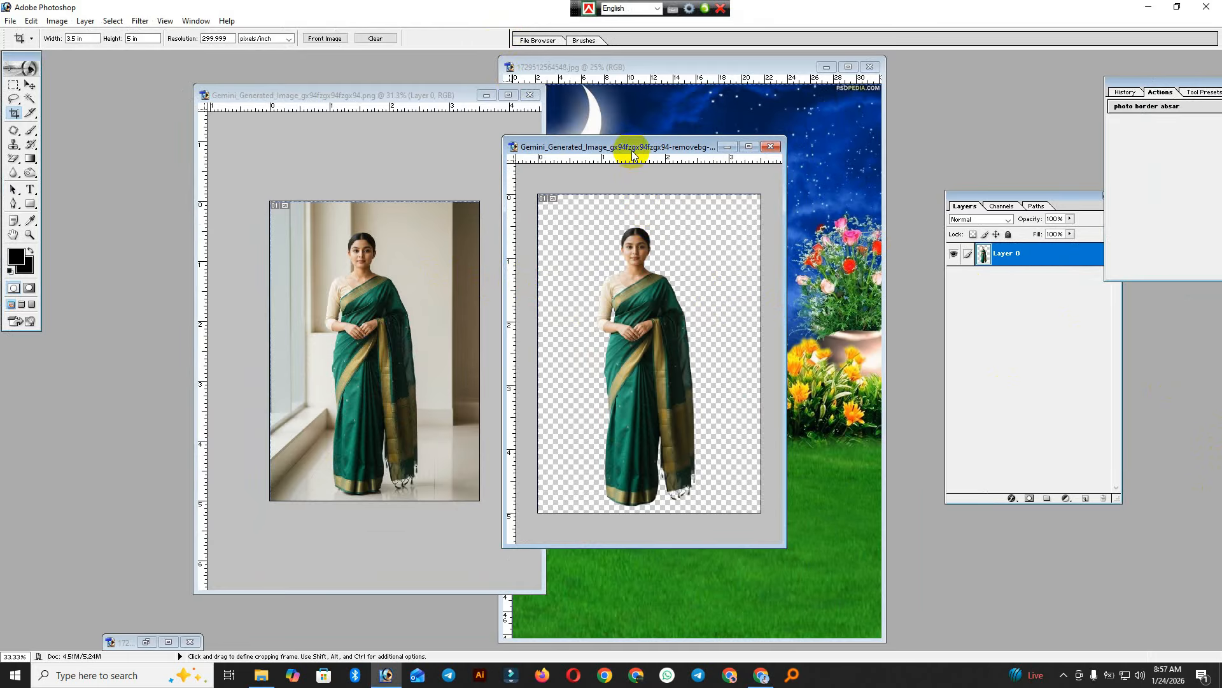
- Copy the whole original portrait into the cutout's document as a layer above the cutout, and minimize the night garden
{"action": "left_click_drag", "start_coordinate": [631, 147], "coordinate": [694, 130]}
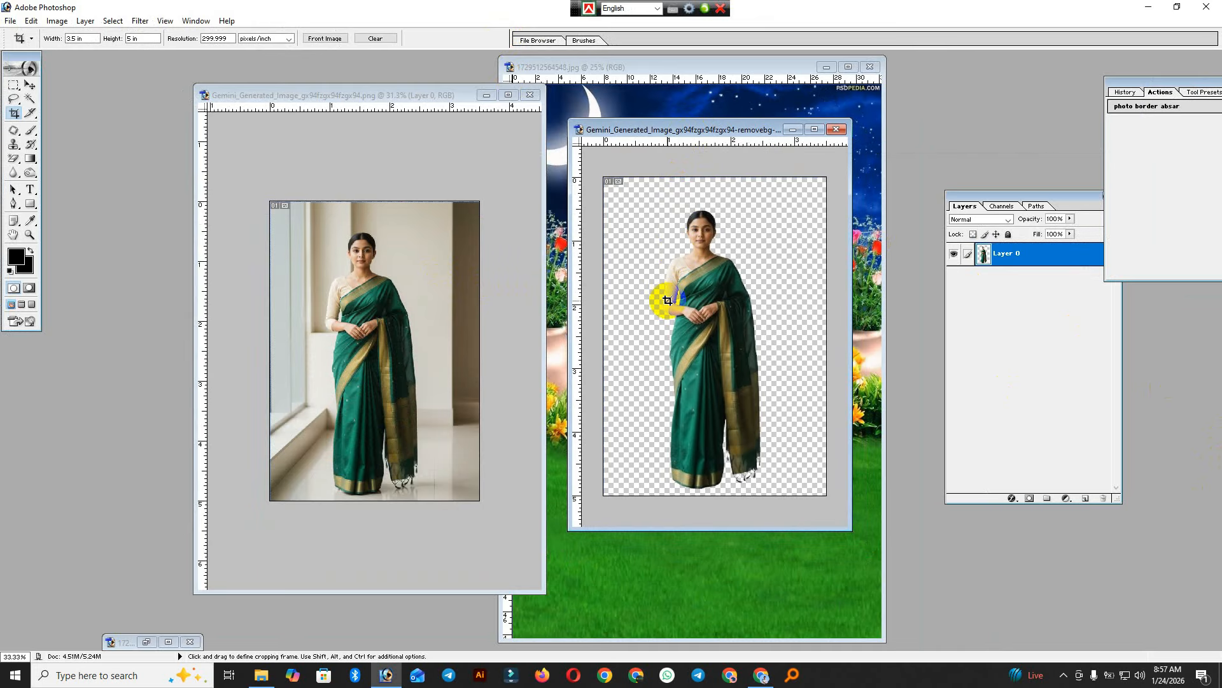
{"action": "scroll", "coordinate": [665, 322], "scroll_direction": "down", "scroll_amount": 2}
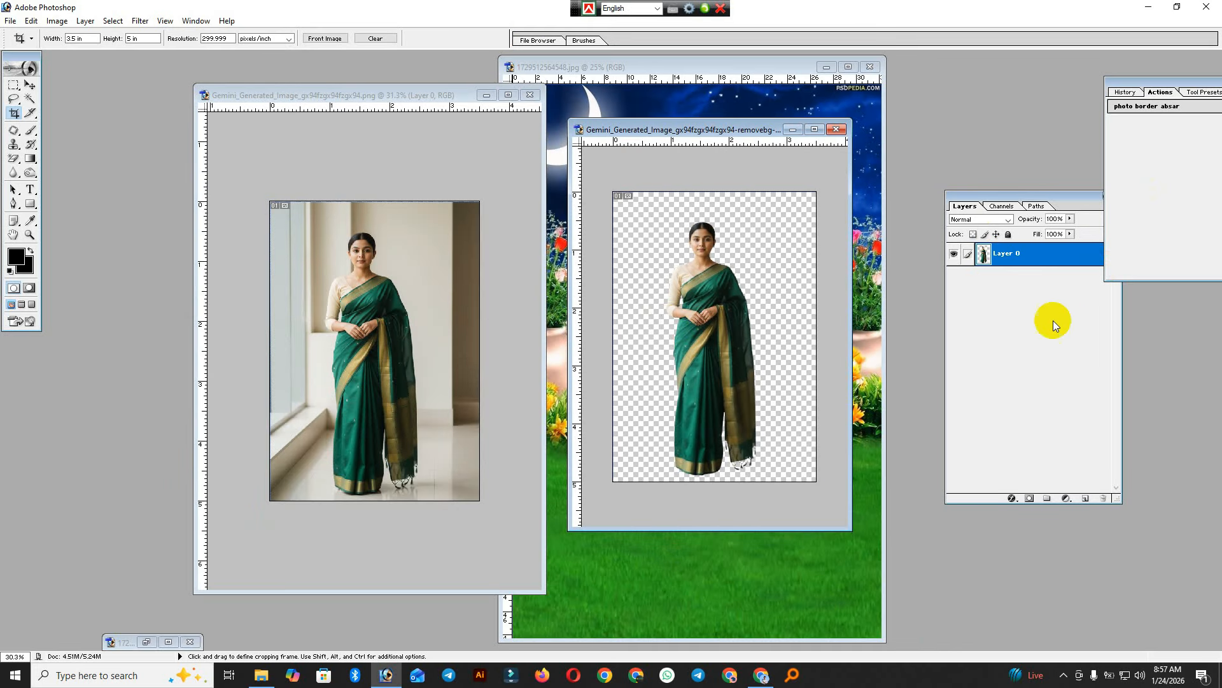
{"action": "left_click_drag", "start_coordinate": [956, 193], "coordinate": [888, 193]}
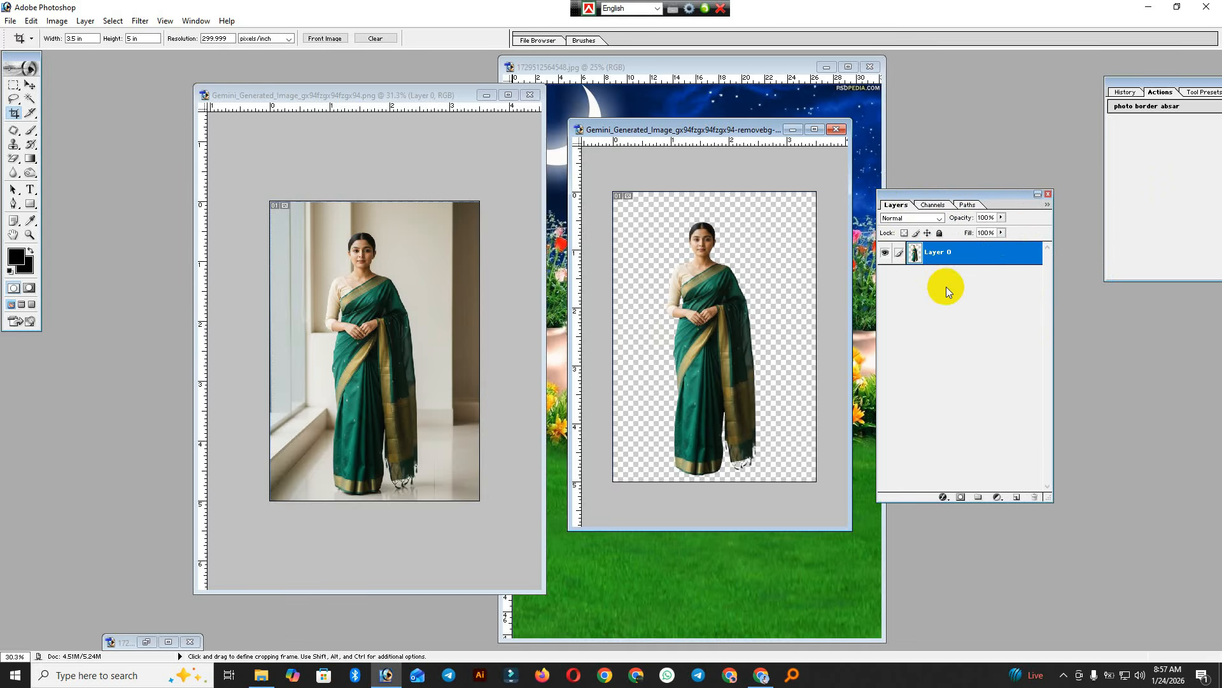
{"action": "left_click", "coordinate": [383, 250]}
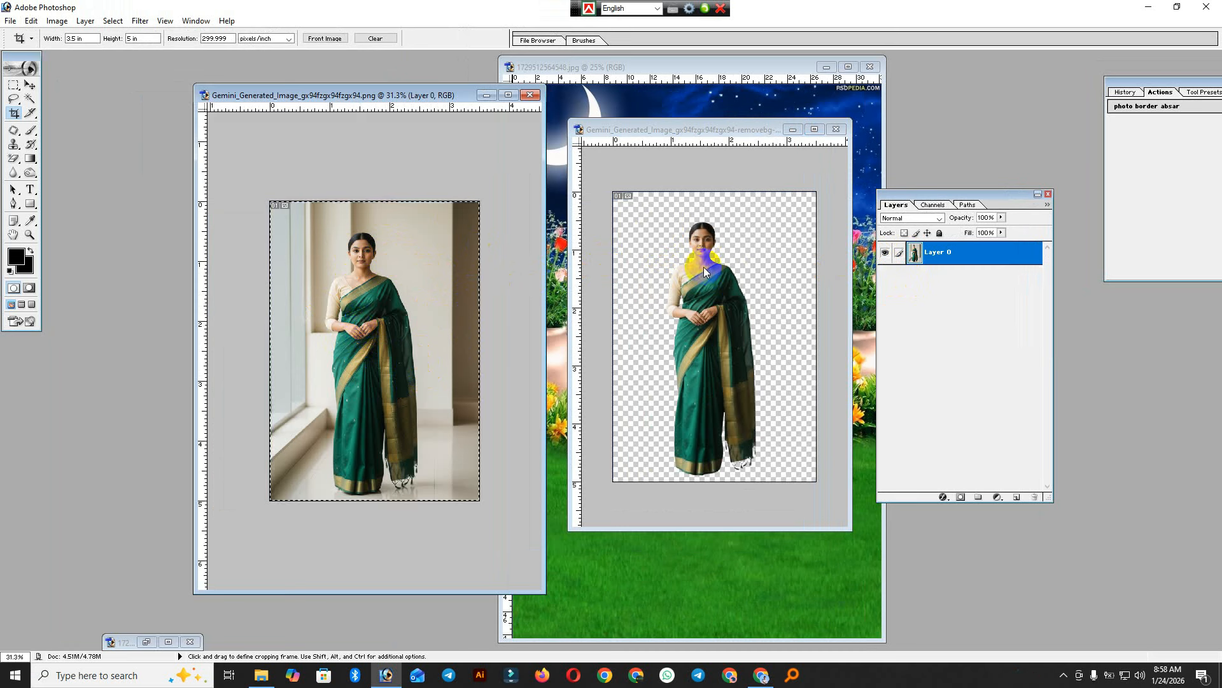
{"action": "left_click", "coordinate": [700, 285]}
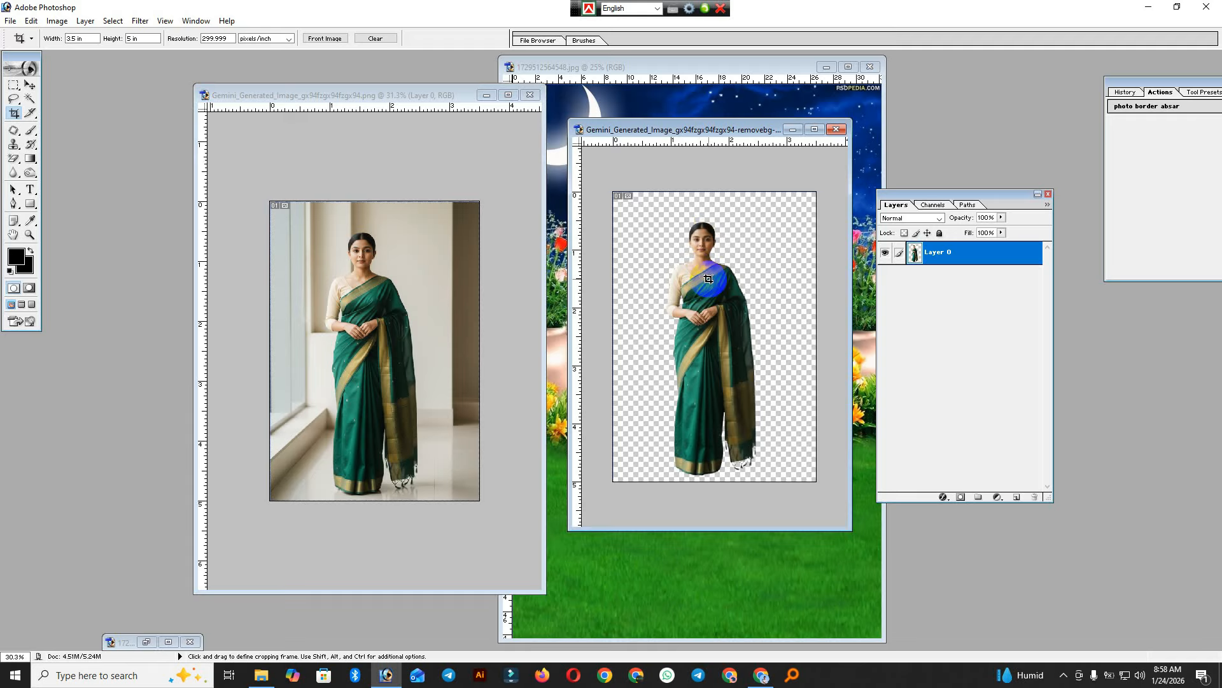
{"action": "key", "text": "ctrl+v"}
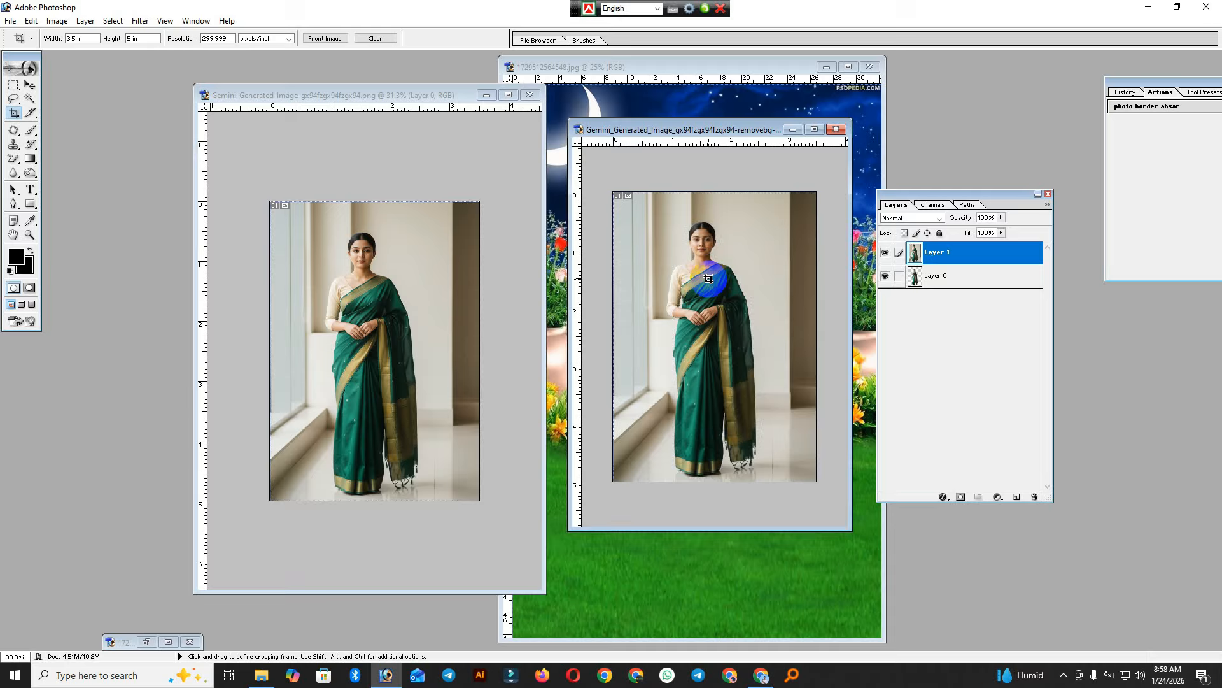
{"action": "left_click", "coordinate": [826, 67]}
{"action": "key", "text": "ctrl+plus"}
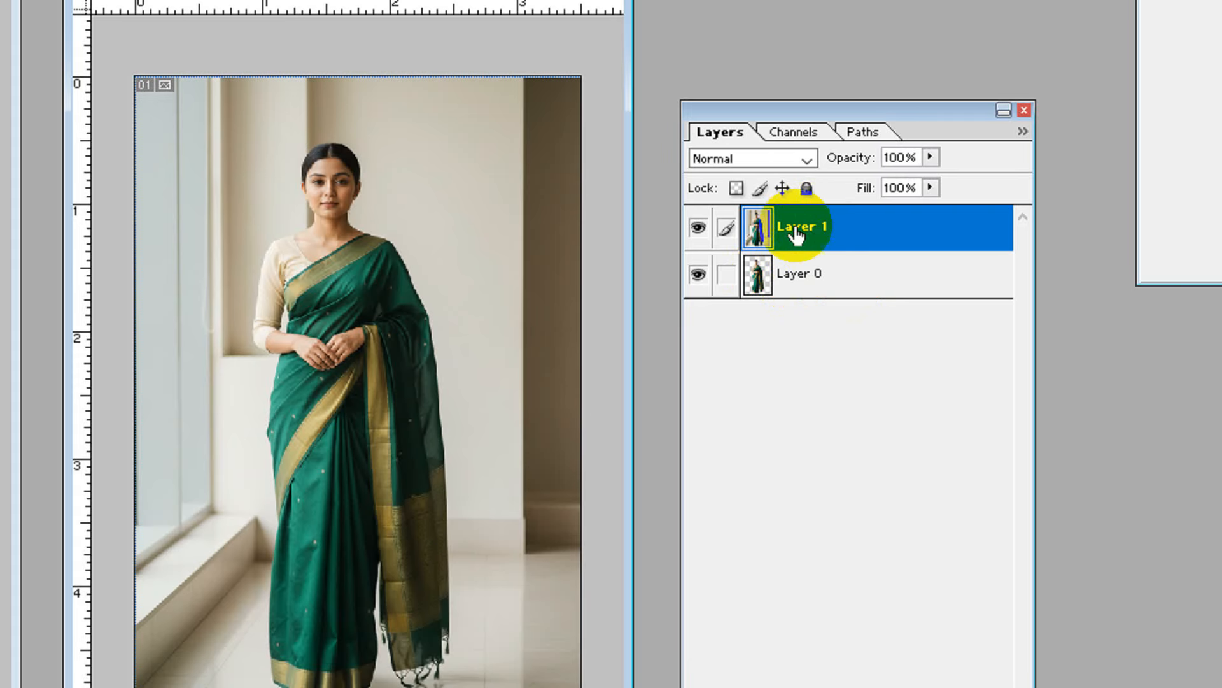
- Load the woman's outline from Layer 0 as a selection and delete Layer 0
{"action": "left_click", "coordinate": [788, 278], "text": "ctrl"}
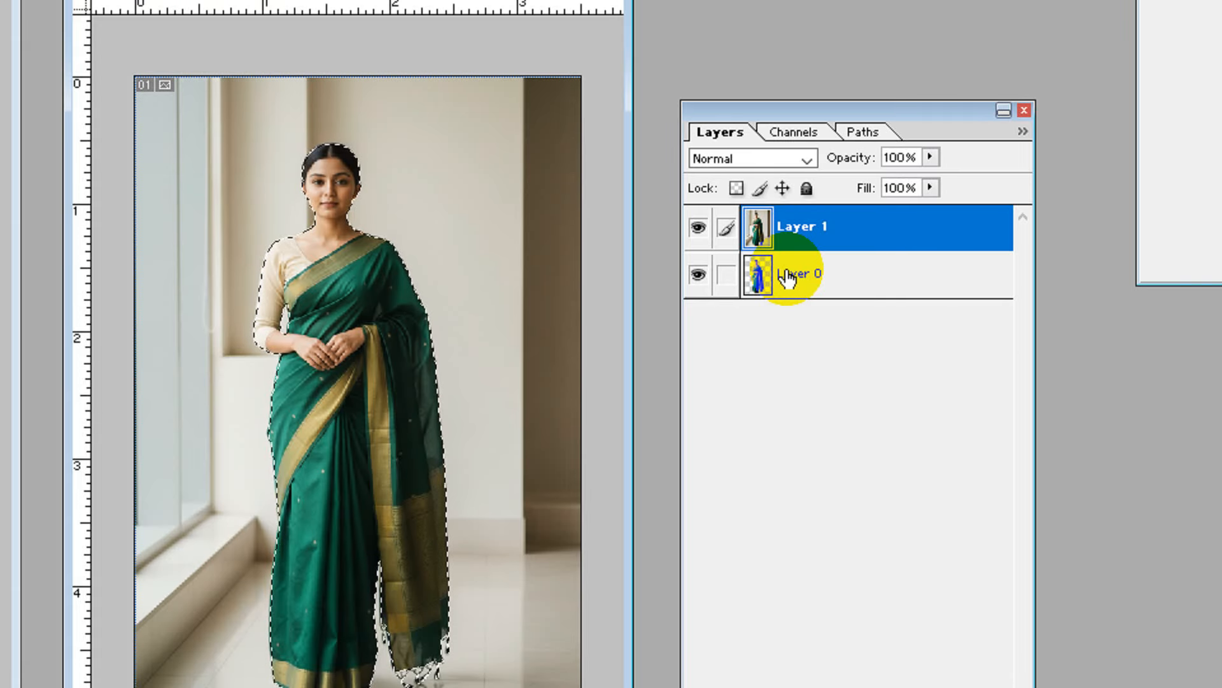
{"action": "left_click", "coordinate": [815, 275]}
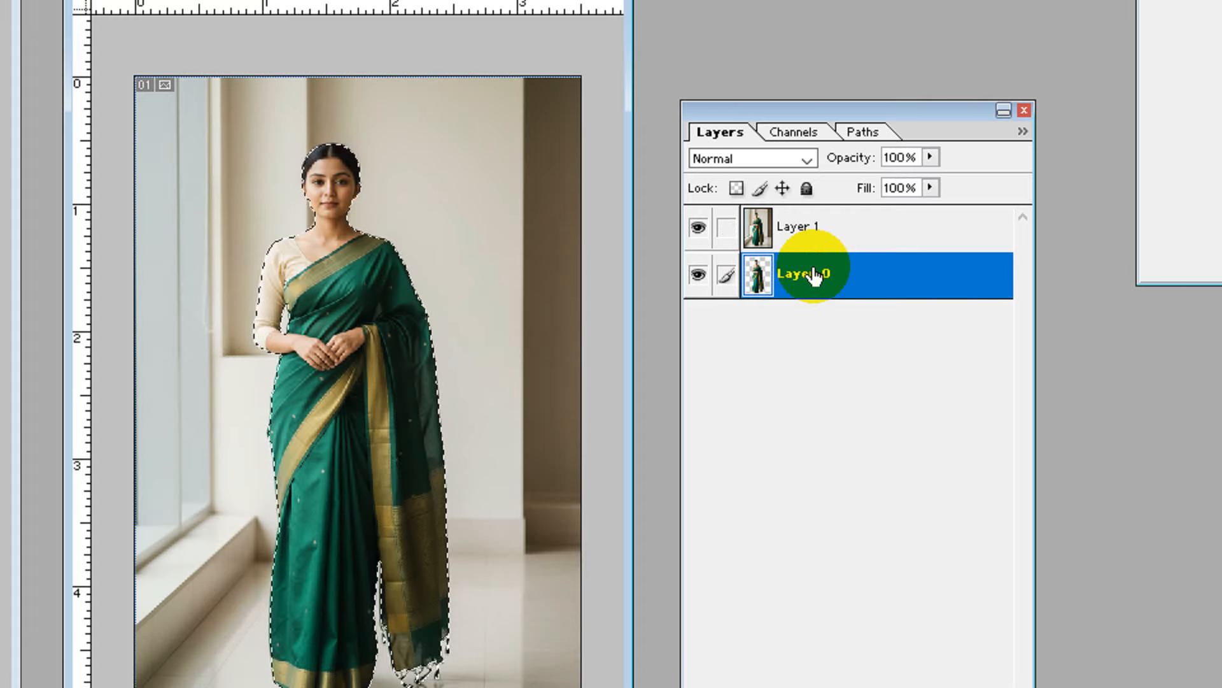
{"action": "right_click", "coordinate": [817, 277]}
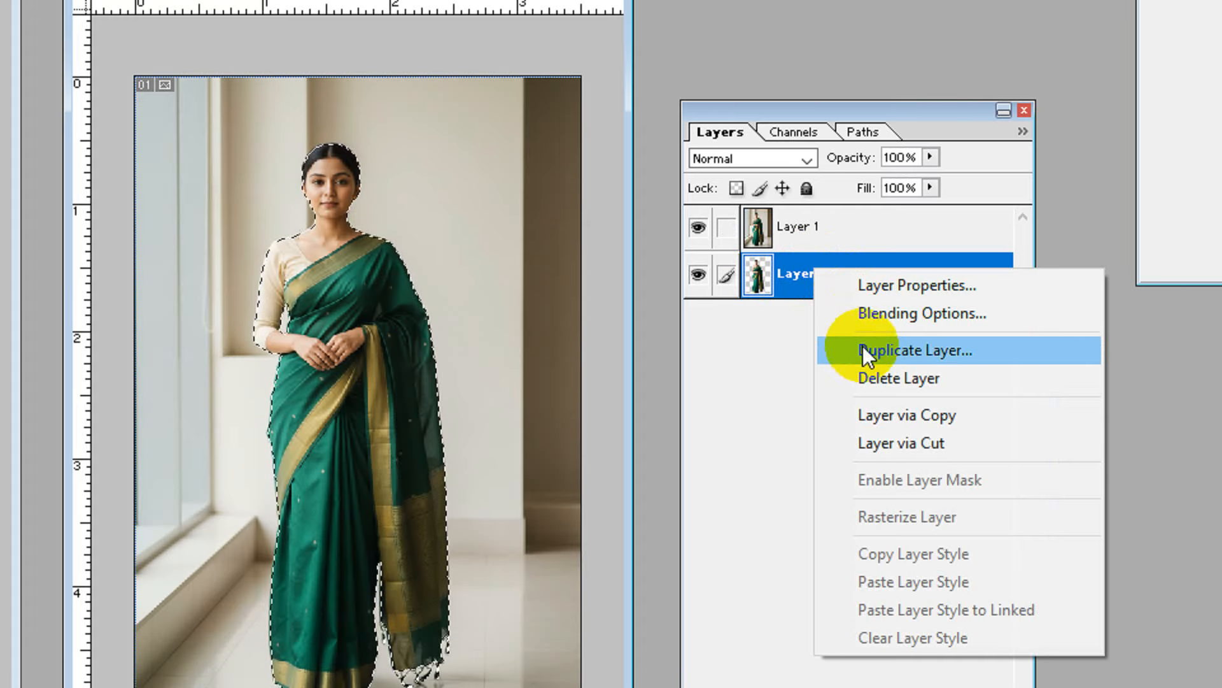
{"action": "left_click", "coordinate": [878, 376]}
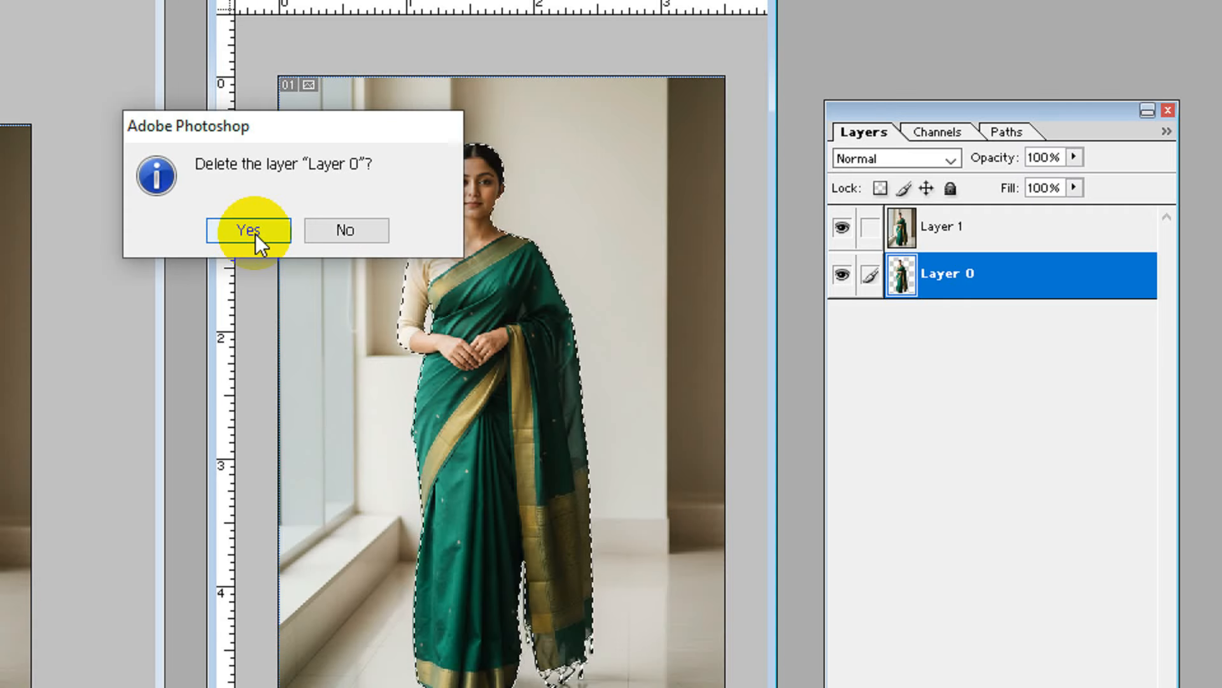
{"action": "left_click", "coordinate": [254, 234]}
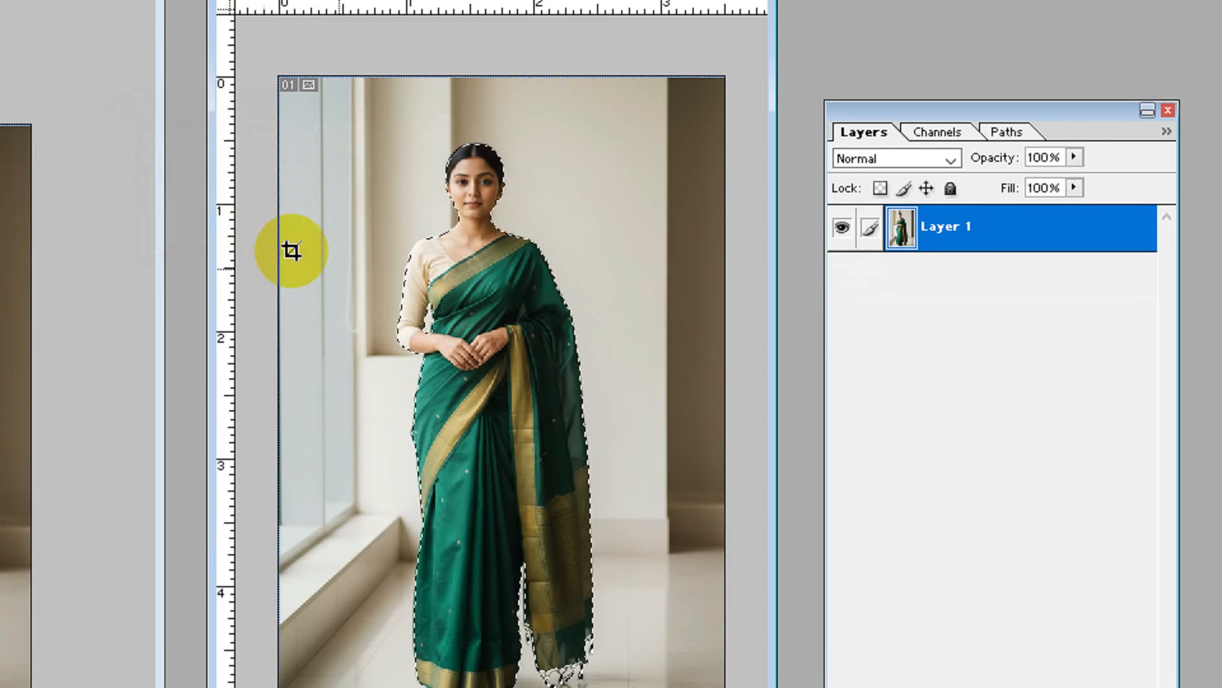
- Invert the selection, erase the room background around the woman on Layer 1, and deselect
{"action": "left_click", "coordinate": [464, 351]}
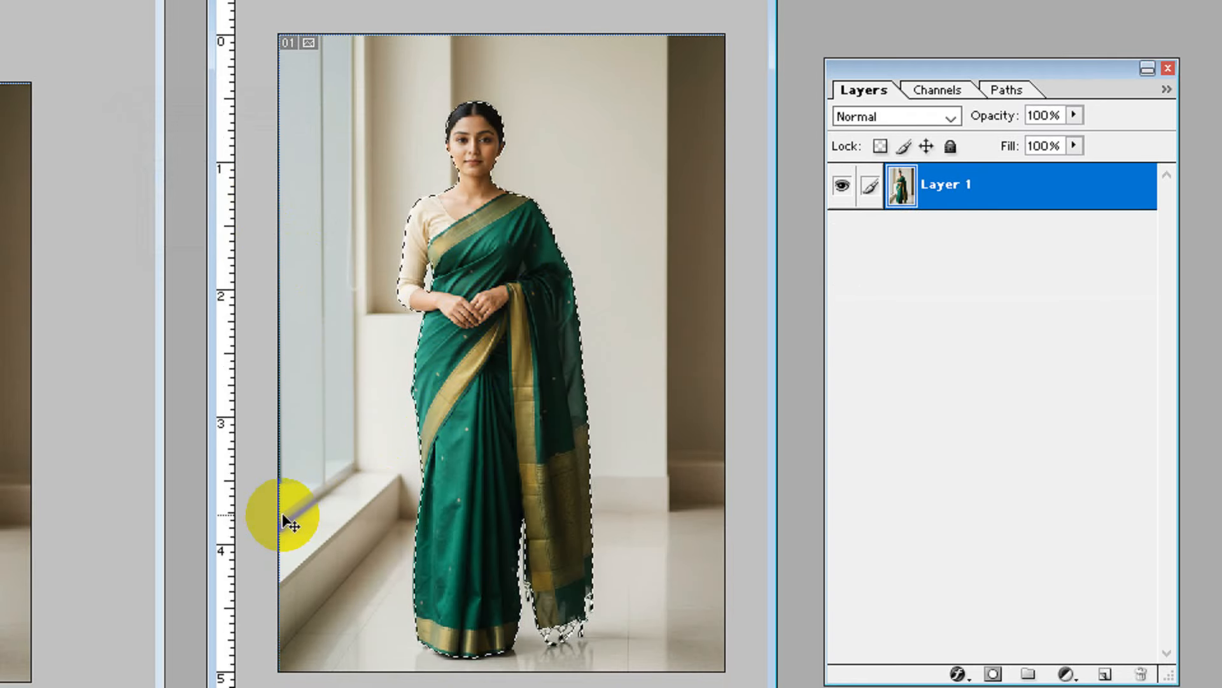
{"action": "key", "text": "ctrl+shift+i"}
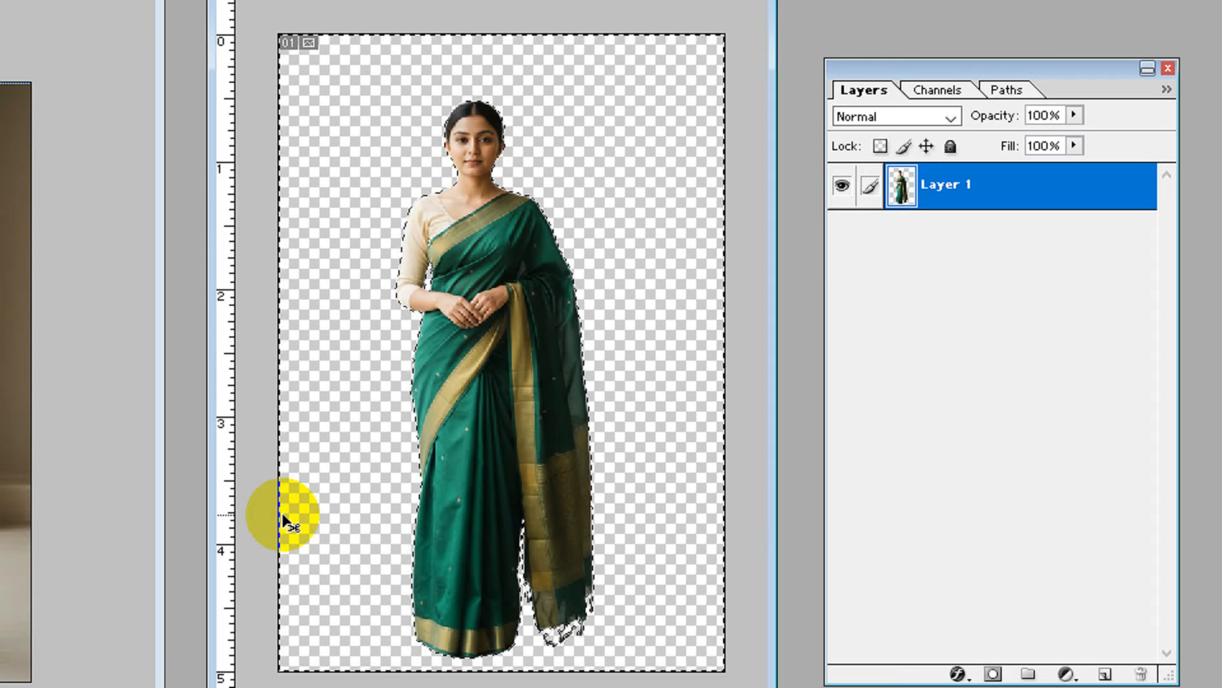
{"action": "key", "text": "ctrl+d"}
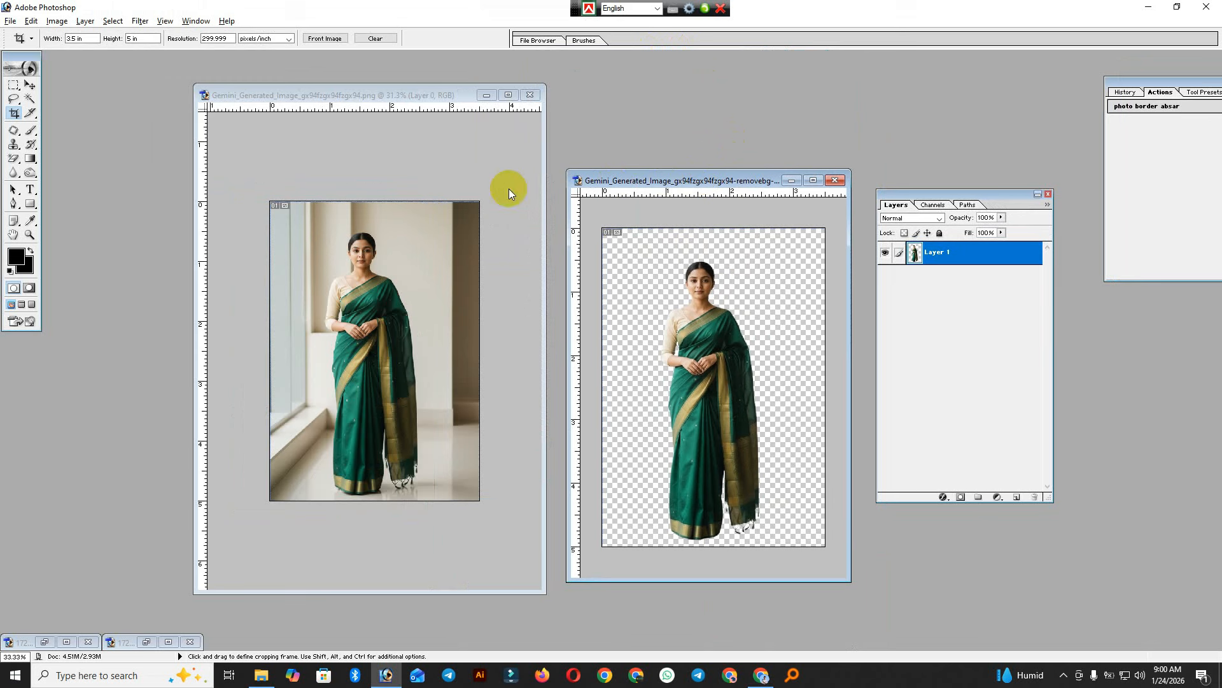
- Place the original portrait and the new cutout side by side and compare them
{"action": "left_click", "coordinate": [419, 191]}
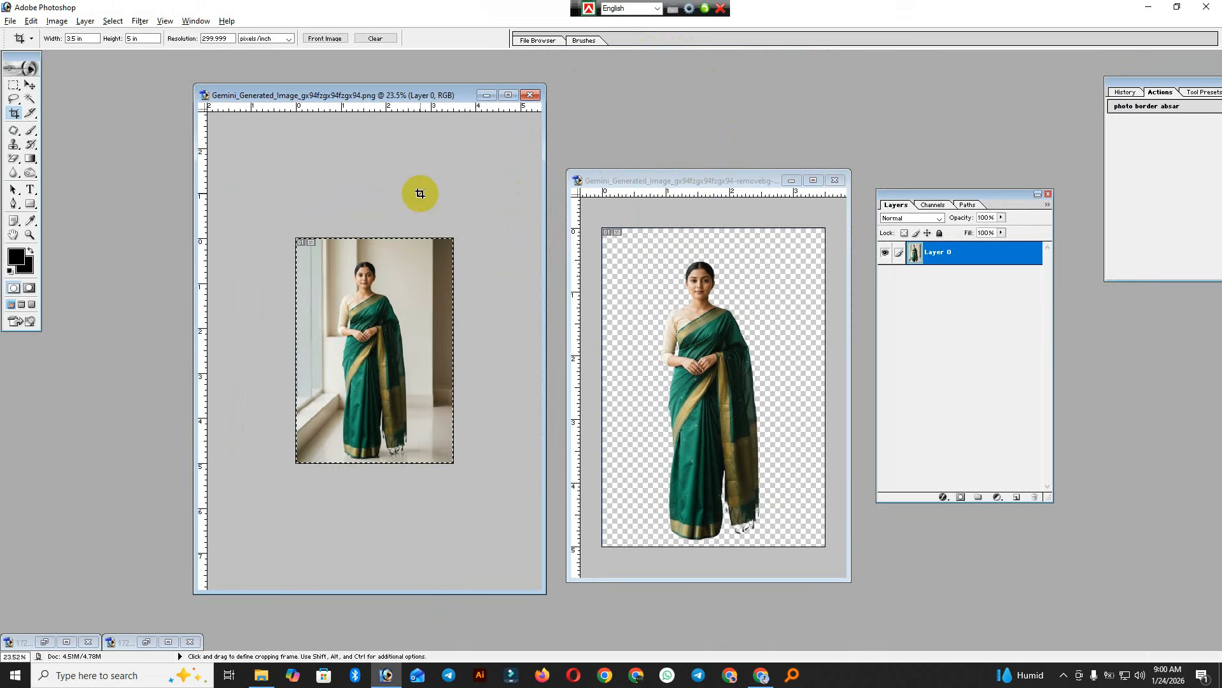
{"action": "left_click_drag", "start_coordinate": [392, 97], "coordinate": [250, 132]}
{"action": "left_click", "coordinate": [730, 185]}
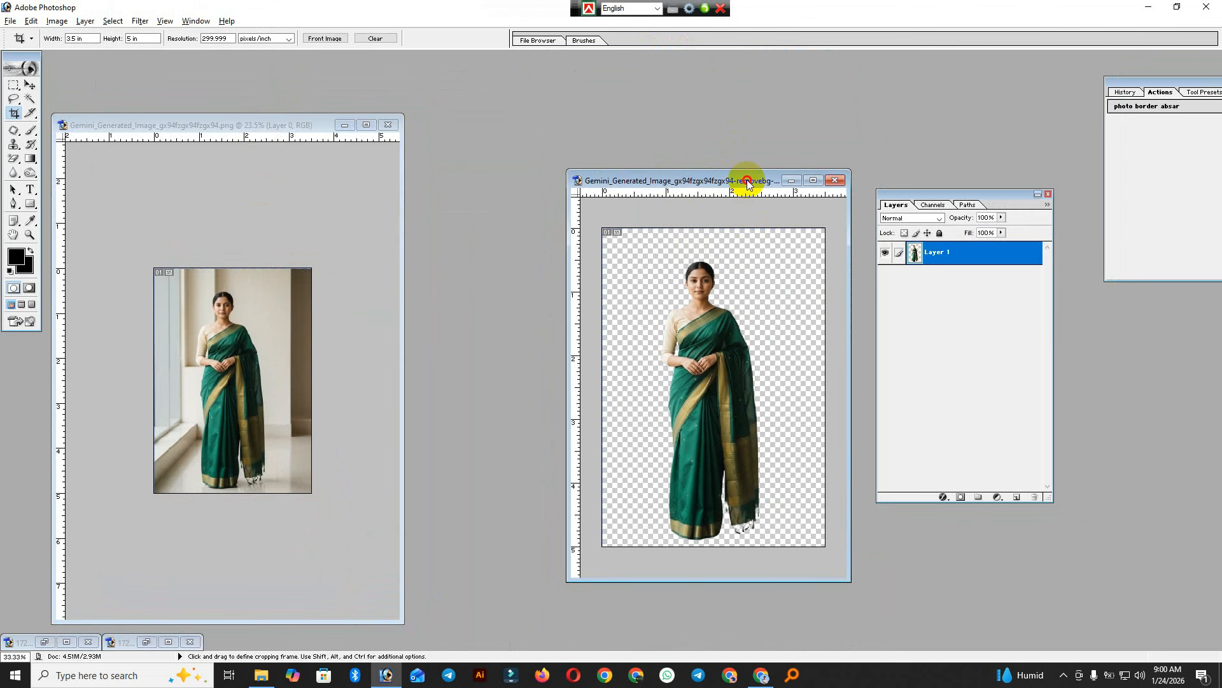
{"action": "left_click_drag", "start_coordinate": [749, 184], "coordinate": [600, 183]}
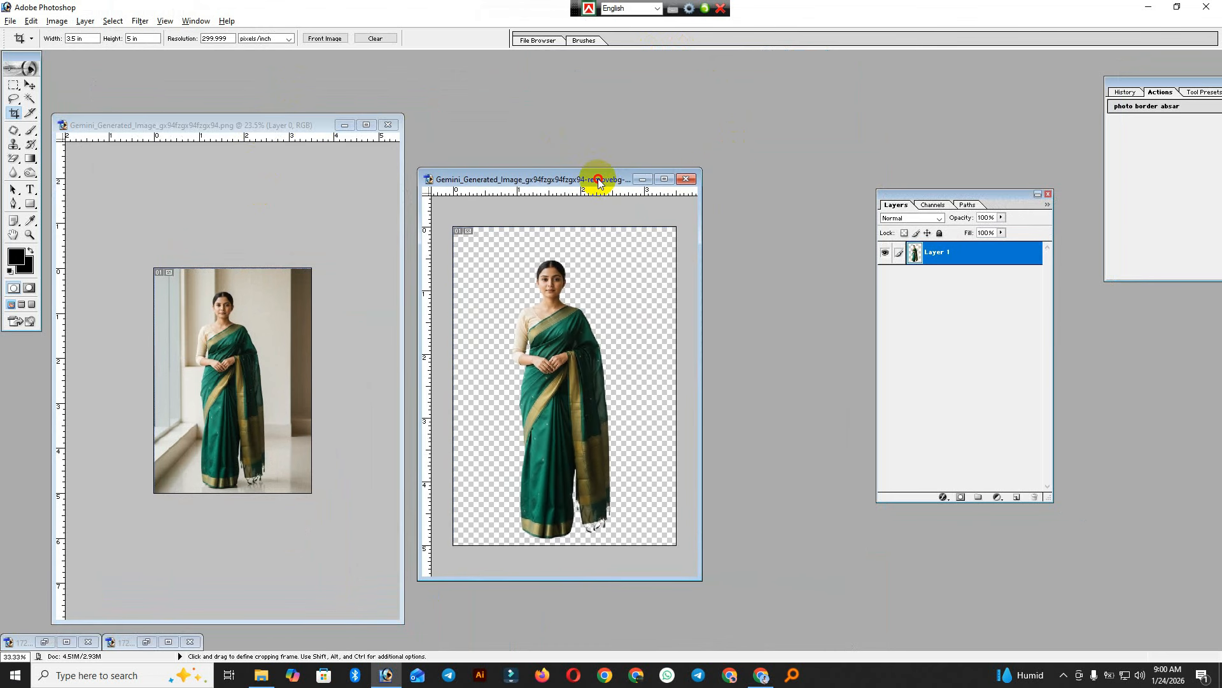
{"action": "left_click", "coordinate": [314, 245]}
{"action": "key", "text": "ctrl+minus"}
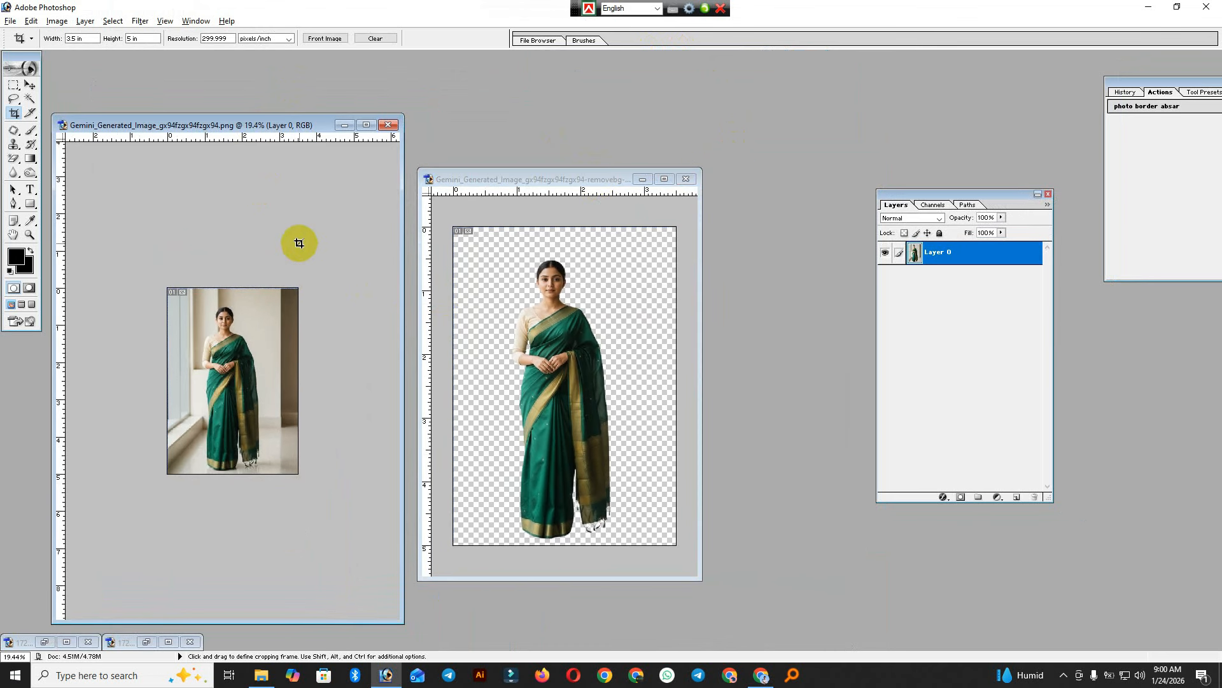
{"action": "scroll", "coordinate": [296, 242], "scroll_direction": "up", "scroll_amount": 2}
{"action": "scroll", "coordinate": [295, 245], "scroll_direction": "down", "scroll_amount": 1}
{"action": "scroll", "coordinate": [293, 248], "scroll_direction": "down", "scroll_amount": 2}
{"action": "scroll", "coordinate": [293, 255], "scroll_direction": "up", "scroll_amount": 1}
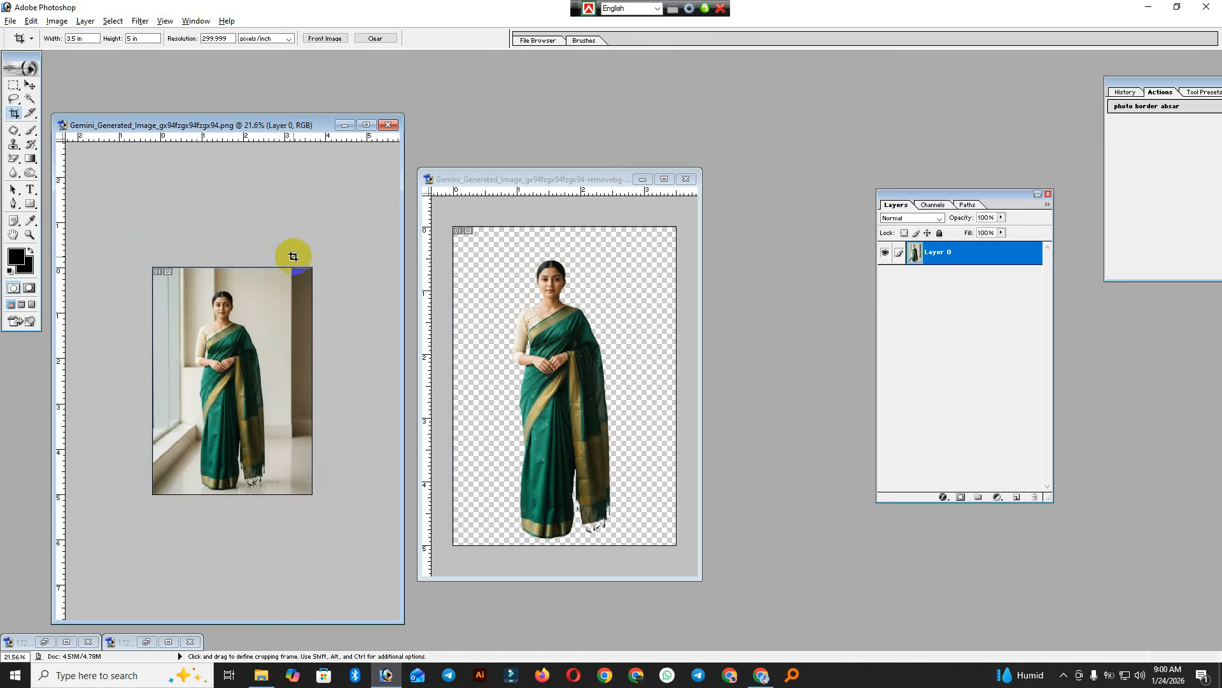
- Close the original portrait, maximize the cutout's window and examine the woman's head and upper body at 100%
{"action": "left_click", "coordinate": [388, 125]}
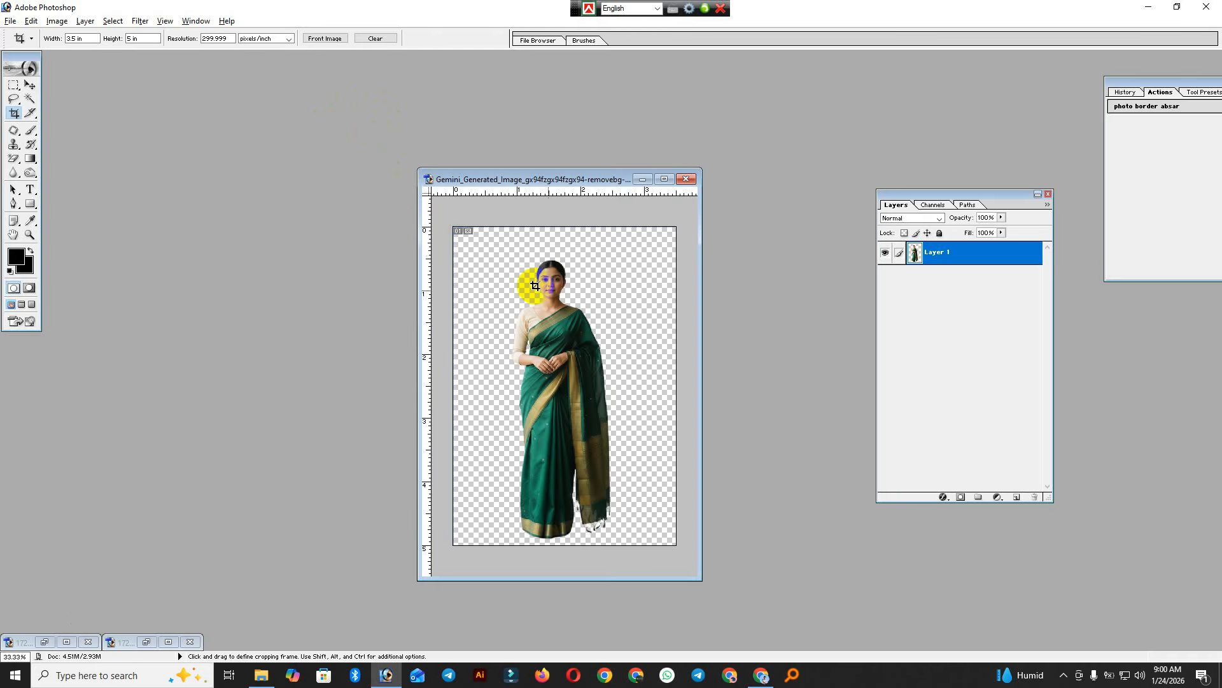
{"action": "left_click", "coordinate": [662, 181]}
{"action": "key", "text": "ctrl+plus"}
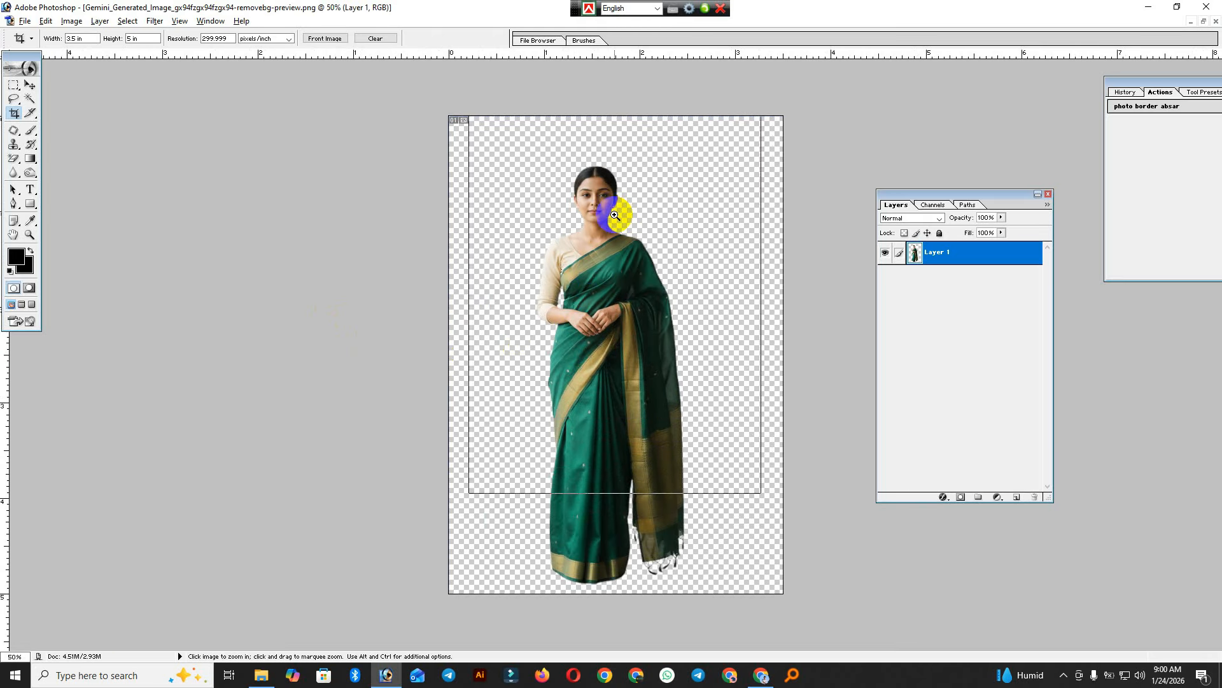
{"action": "left_click", "coordinate": [614, 215]}
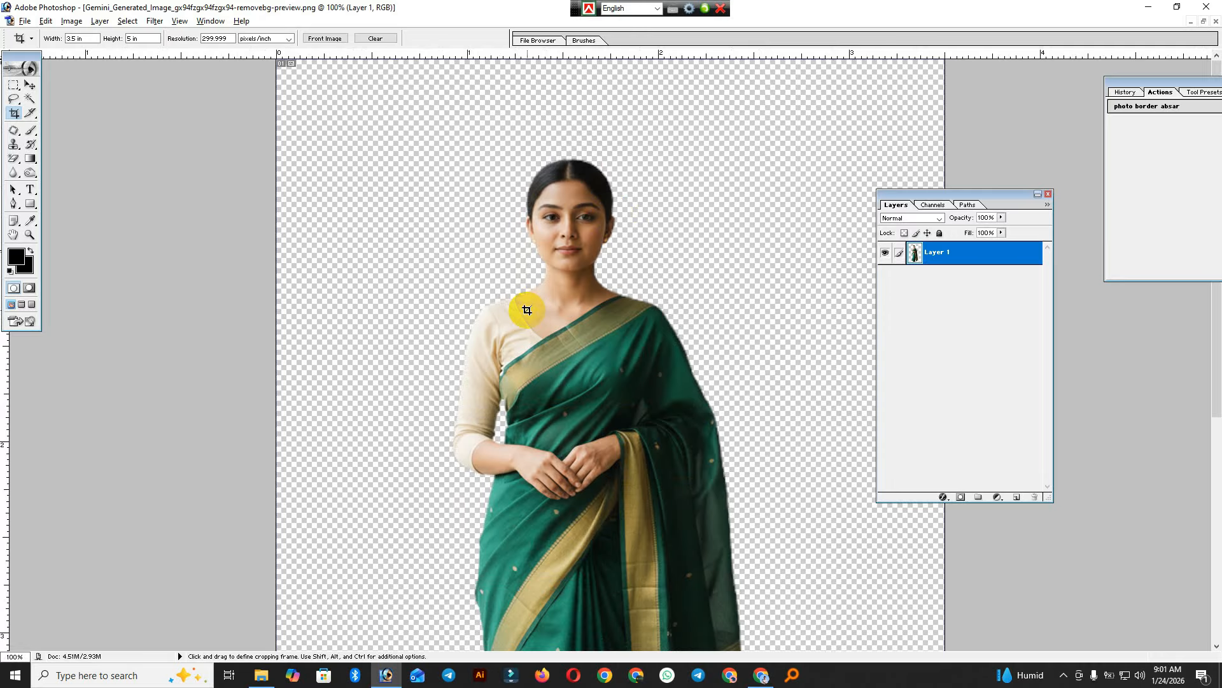
- Bring up the night garden background image and place its window beside the woman's cutout
{"action": "left_click", "coordinate": [545, 308], "text": "ctrl+alt"}
{"action": "left_click", "coordinate": [552, 314], "text": "ctrl+alt"}
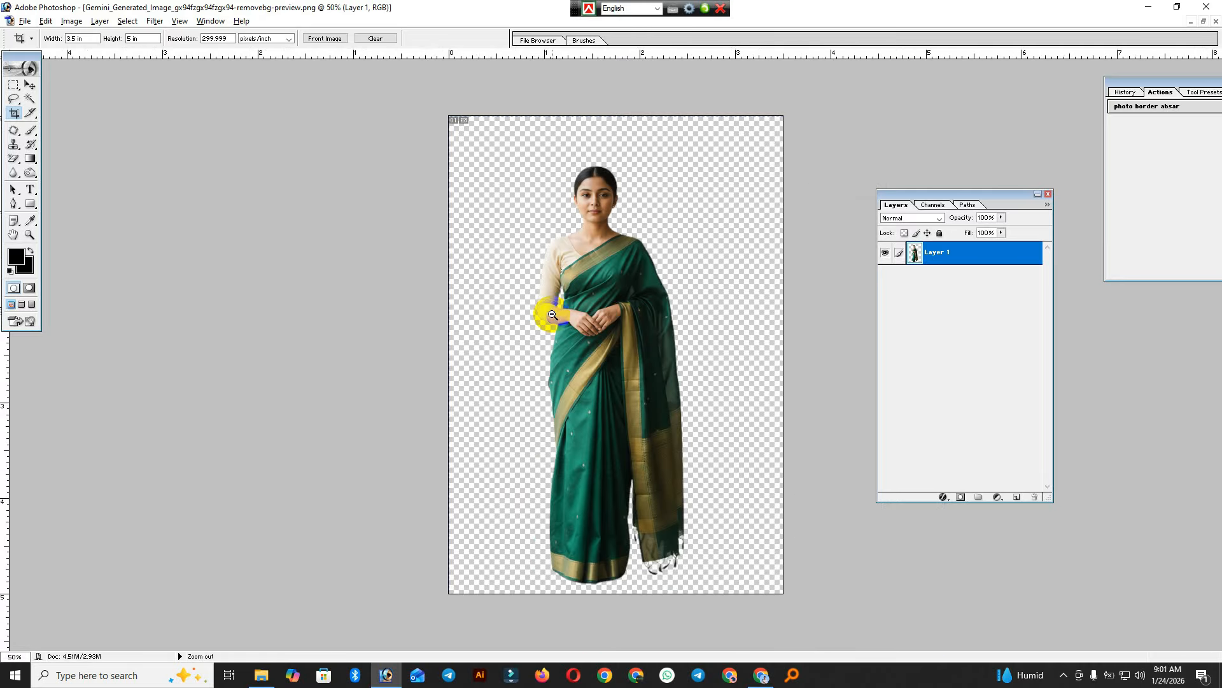
{"action": "left_click", "coordinate": [552, 315], "text": "ctrl"}
{"action": "scroll", "coordinate": [552, 319], "scroll_direction": "down", "scroll_amount": 2}
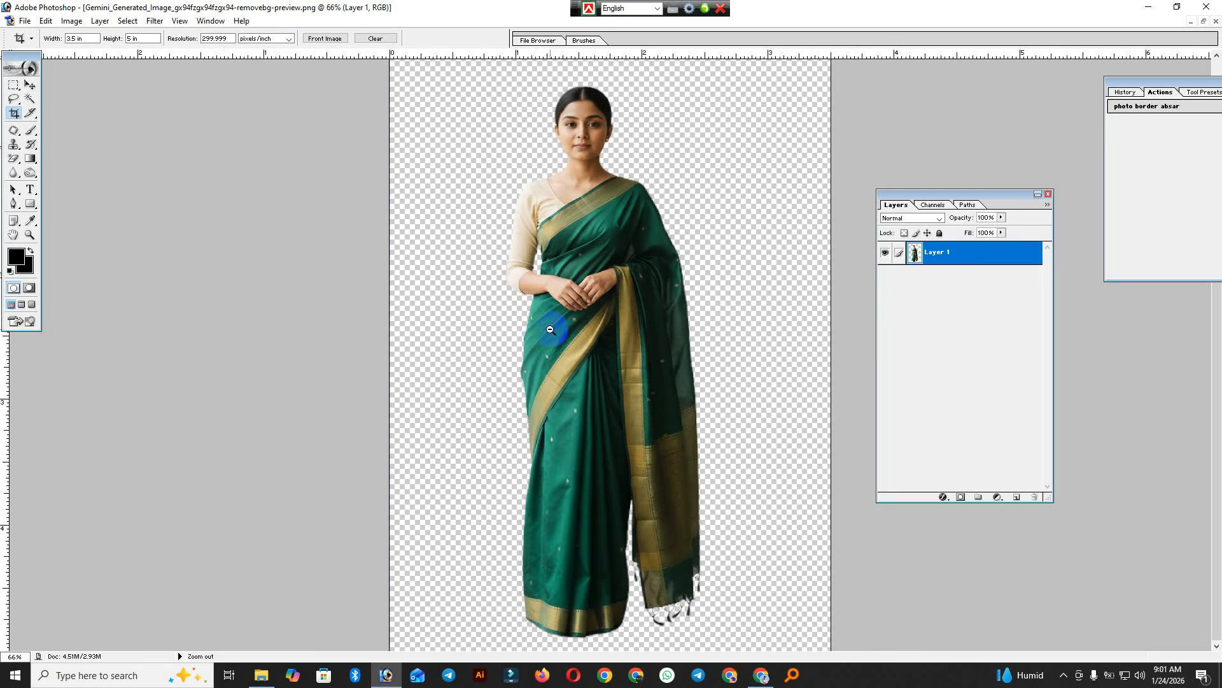
{"action": "left_click", "coordinate": [551, 330], "text": "ctrl+alt"}
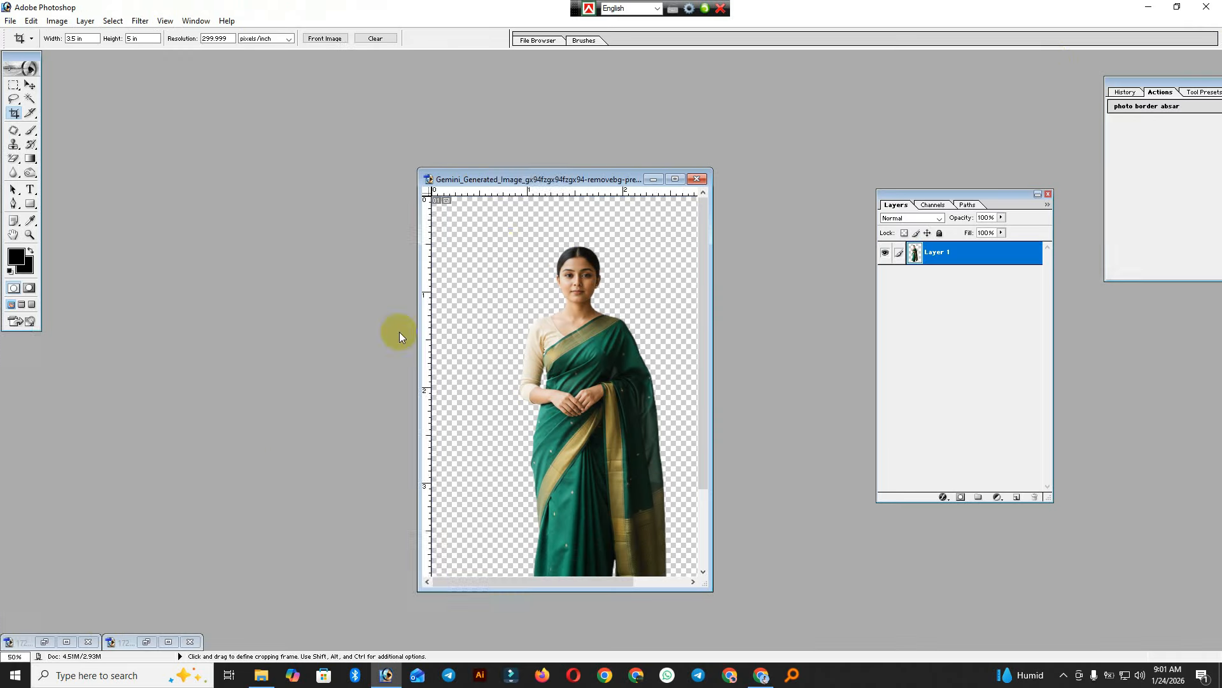
{"action": "left_click", "coordinate": [143, 643]}
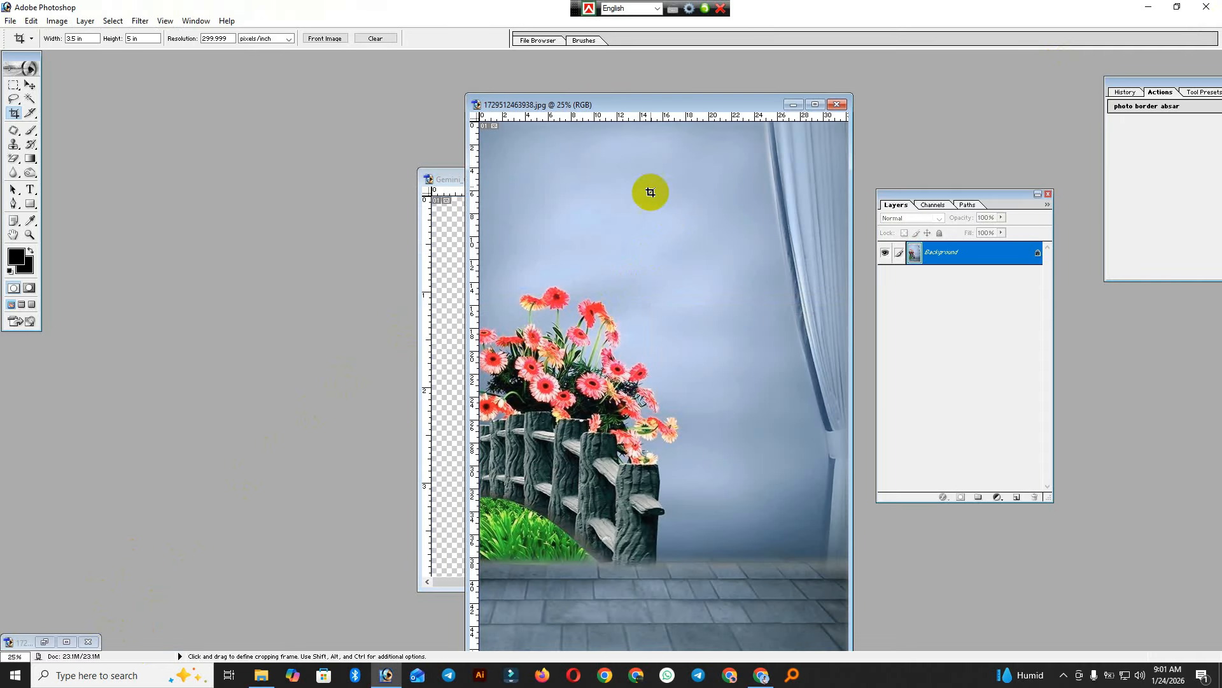
{"action": "left_click", "coordinate": [46, 643]}
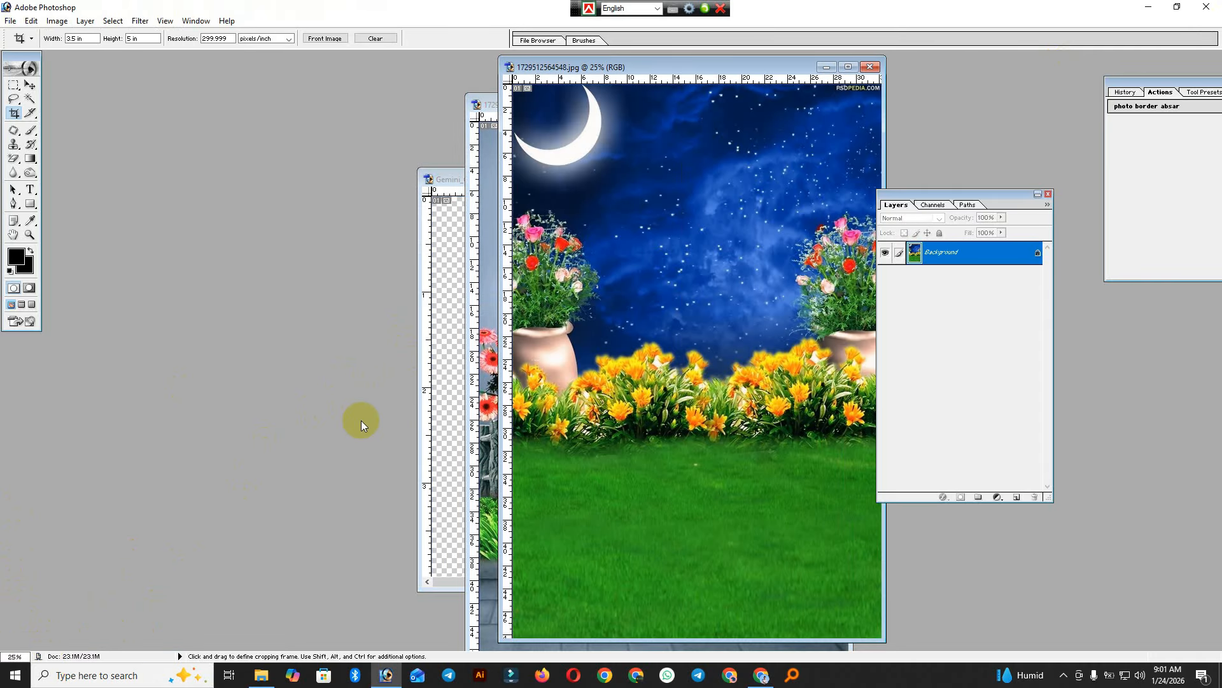
{"action": "left_click_drag", "start_coordinate": [701, 69], "coordinate": [794, 107]}
{"action": "left_click", "coordinate": [796, 105]}
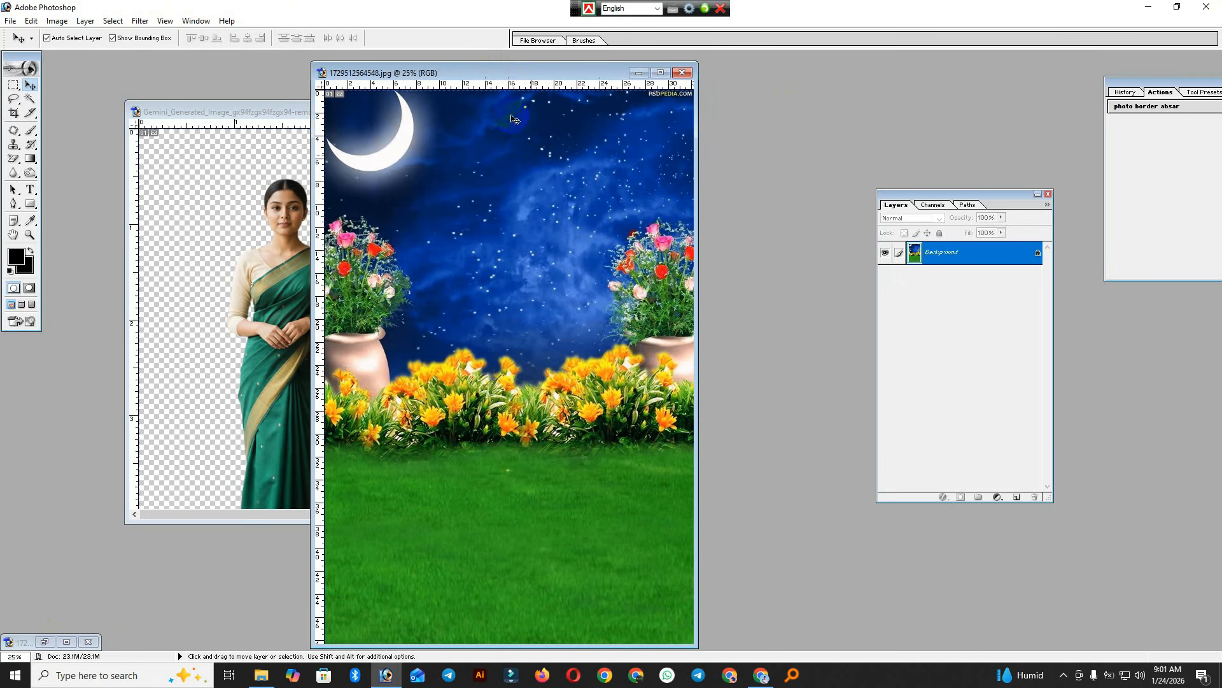
- Create a new white RGB document with the 4 x 6 preset size
{"action": "scroll", "coordinate": [587, 355], "scroll_direction": "down", "scroll_amount": 3}
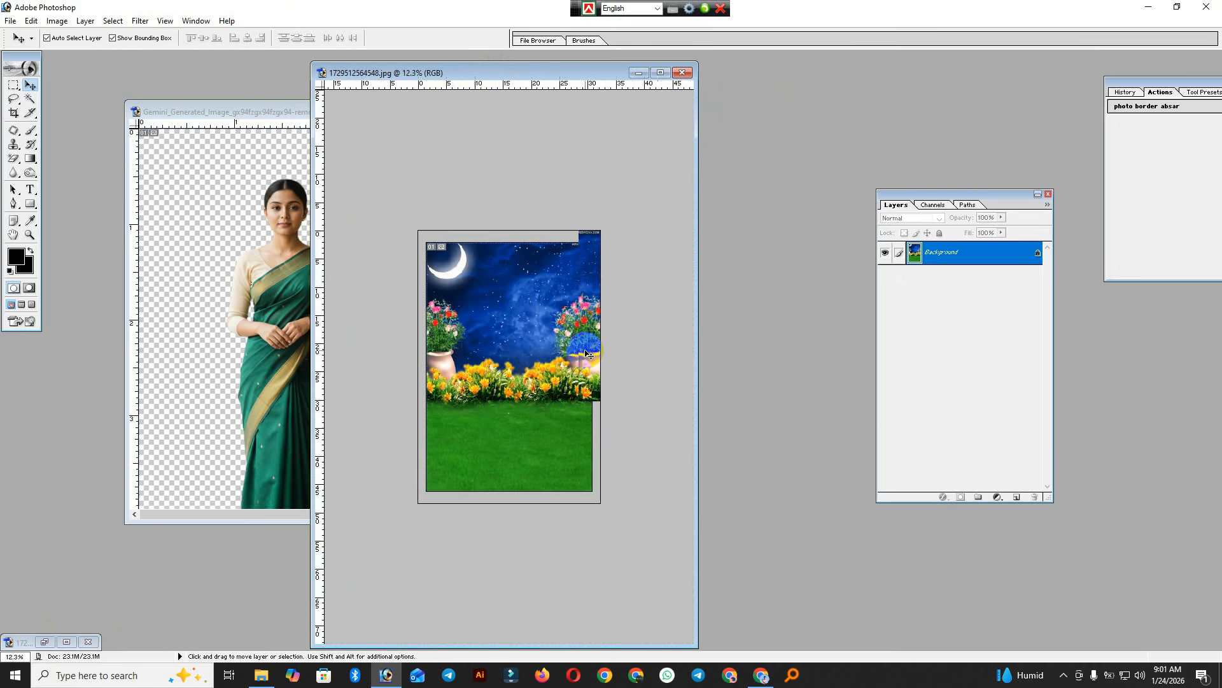
{"action": "scroll", "coordinate": [587, 356], "scroll_direction": "up", "scroll_amount": 2}
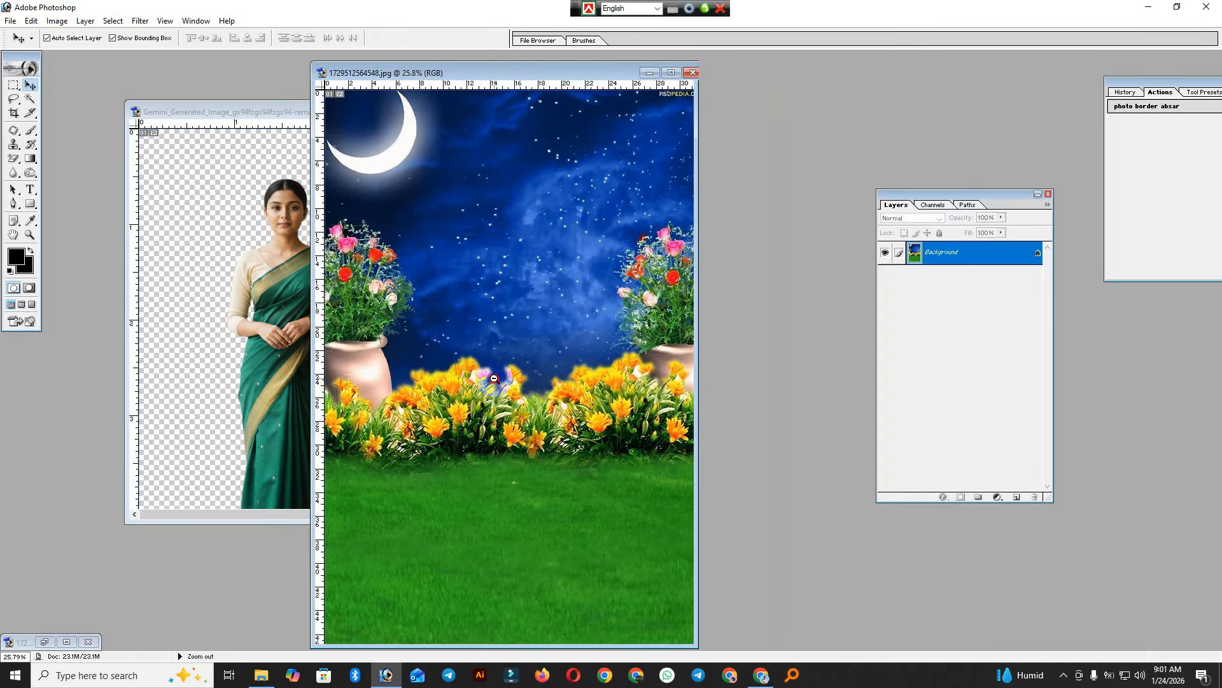
{"action": "scroll", "coordinate": [494, 378], "scroll_direction": "down", "scroll_amount": 2}
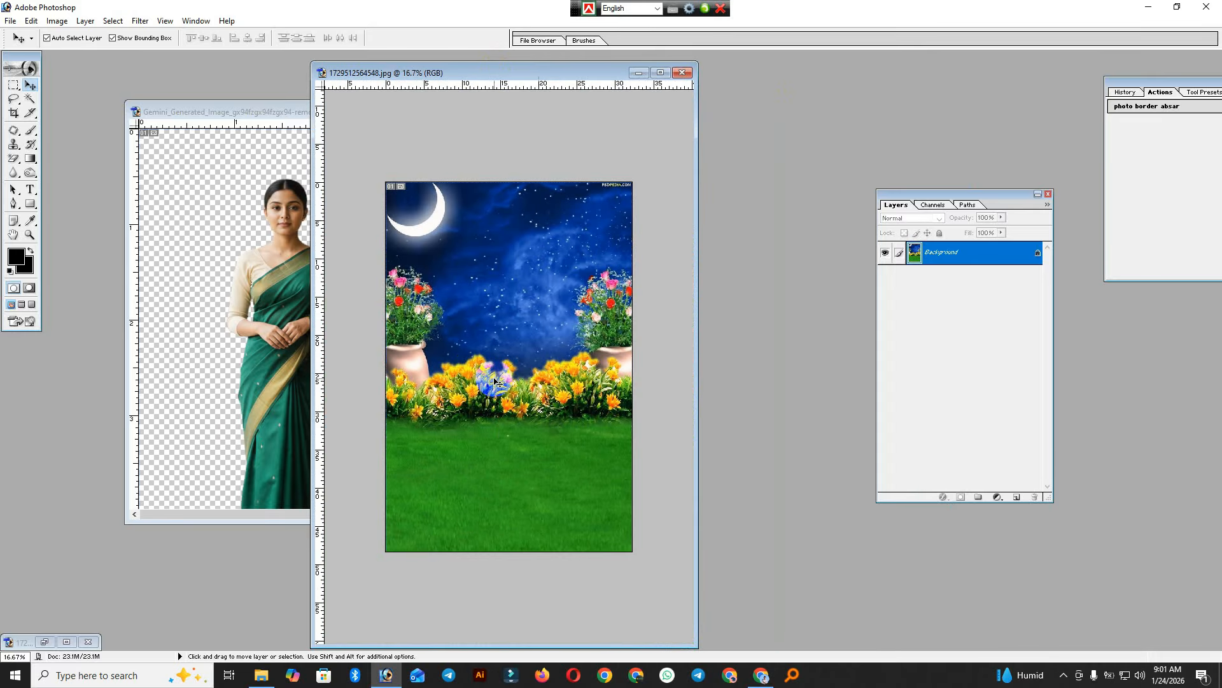
{"action": "key", "text": "ctrl+n"}
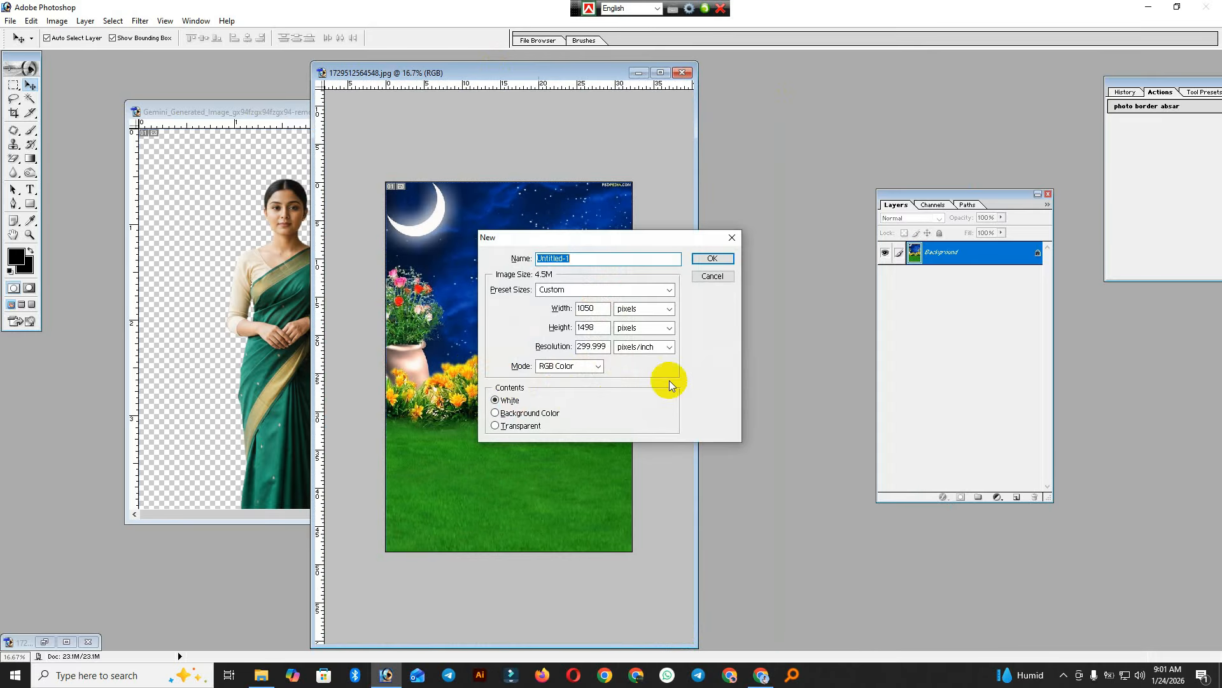
{"action": "left_click", "coordinate": [569, 295]}
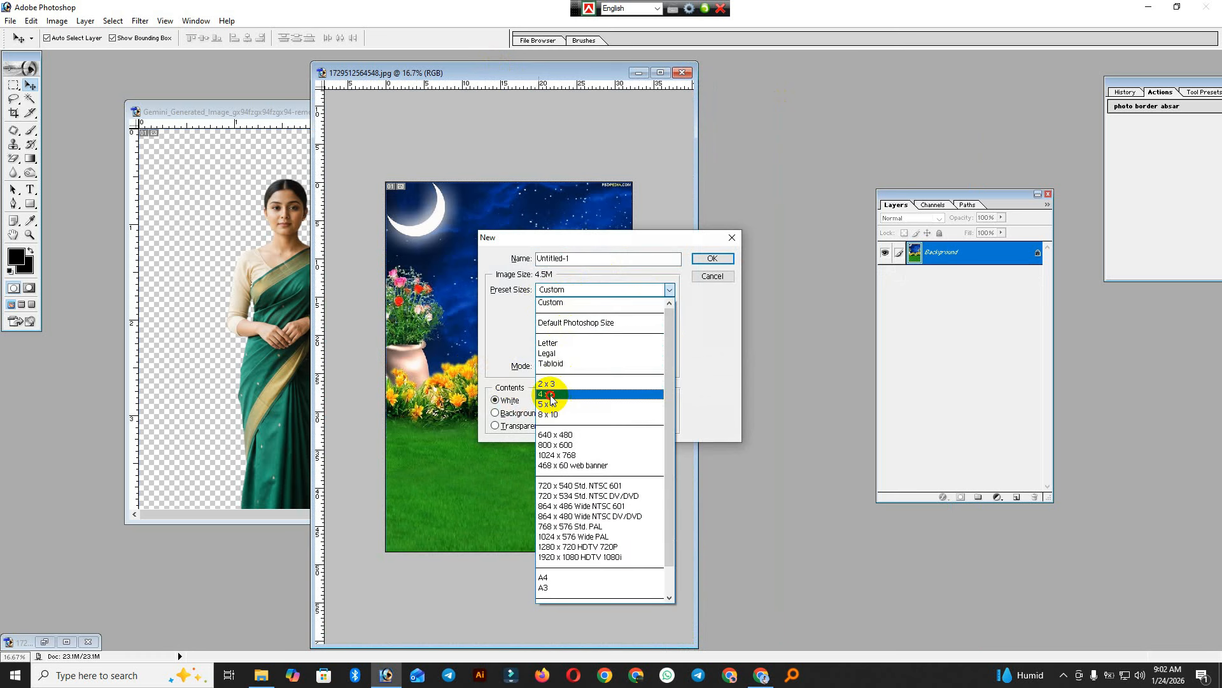
{"action": "left_click", "coordinate": [551, 395]}
{"action": "left_click", "coordinate": [711, 258]}
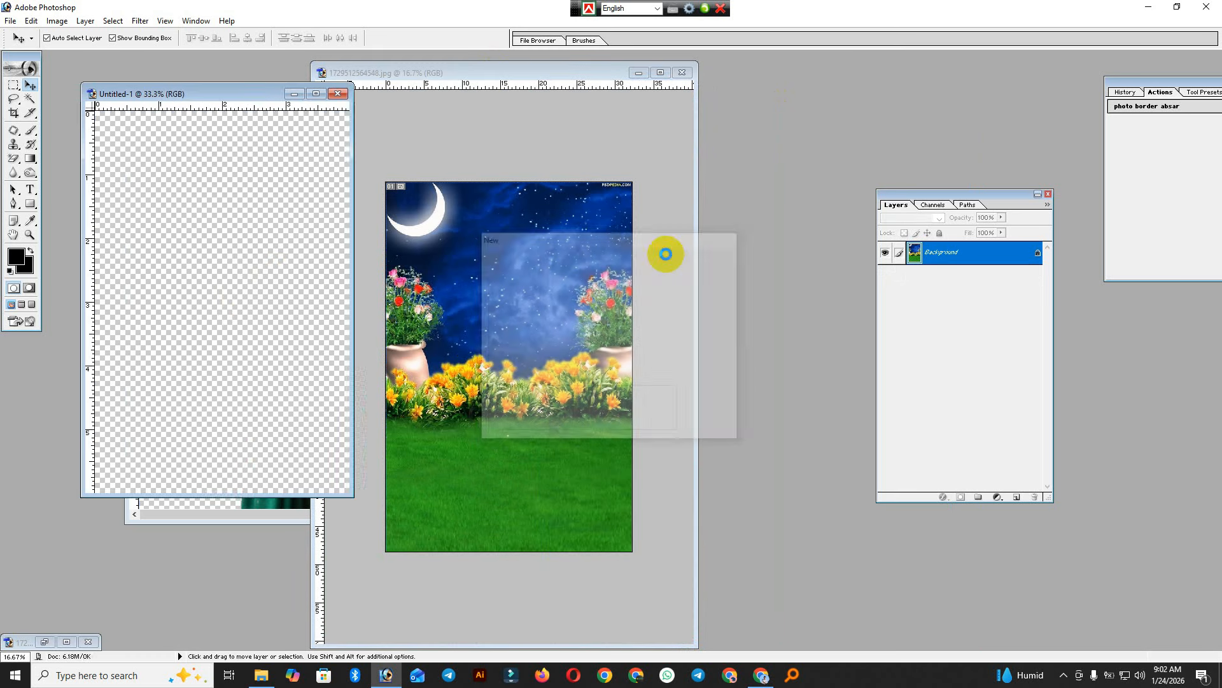
- Copy the night garden picture into the new 4 x 6 document and close its source image without saving
{"action": "left_click_drag", "start_coordinate": [191, 94], "coordinate": [692, 186]}
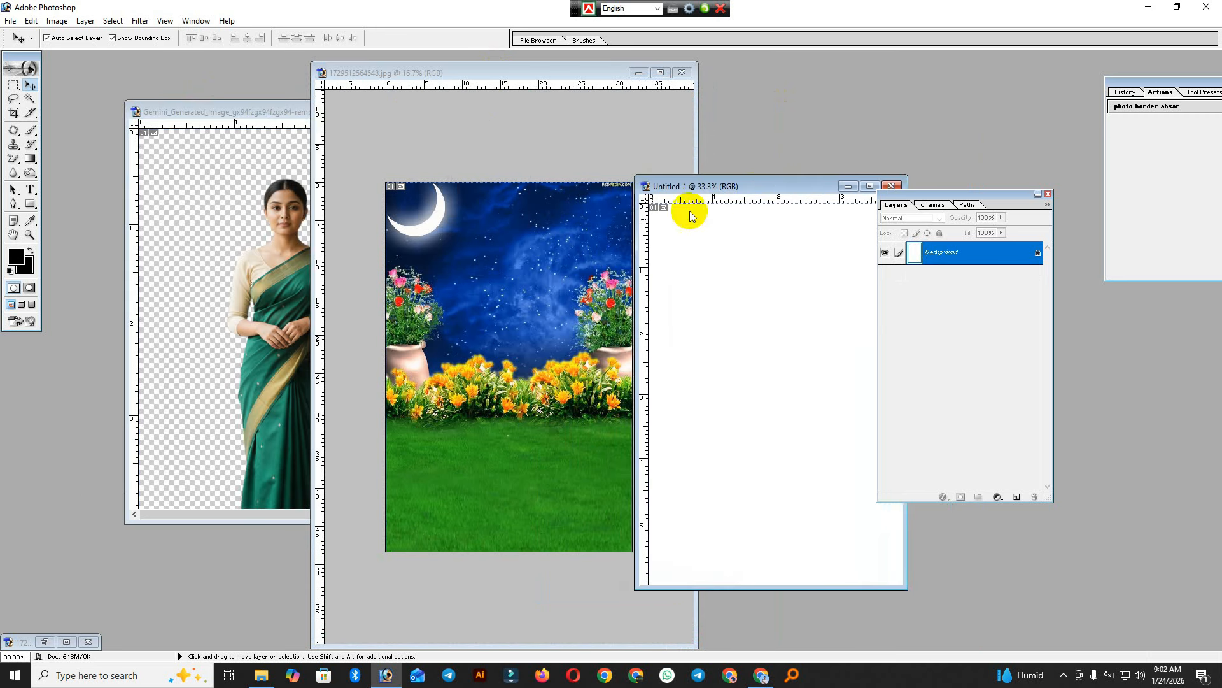
{"action": "left_click", "coordinate": [496, 285]}
{"action": "left_click_drag", "start_coordinate": [472, 282], "coordinate": [788, 331]}
{"action": "left_click_drag", "start_coordinate": [790, 189], "coordinate": [631, 170]}
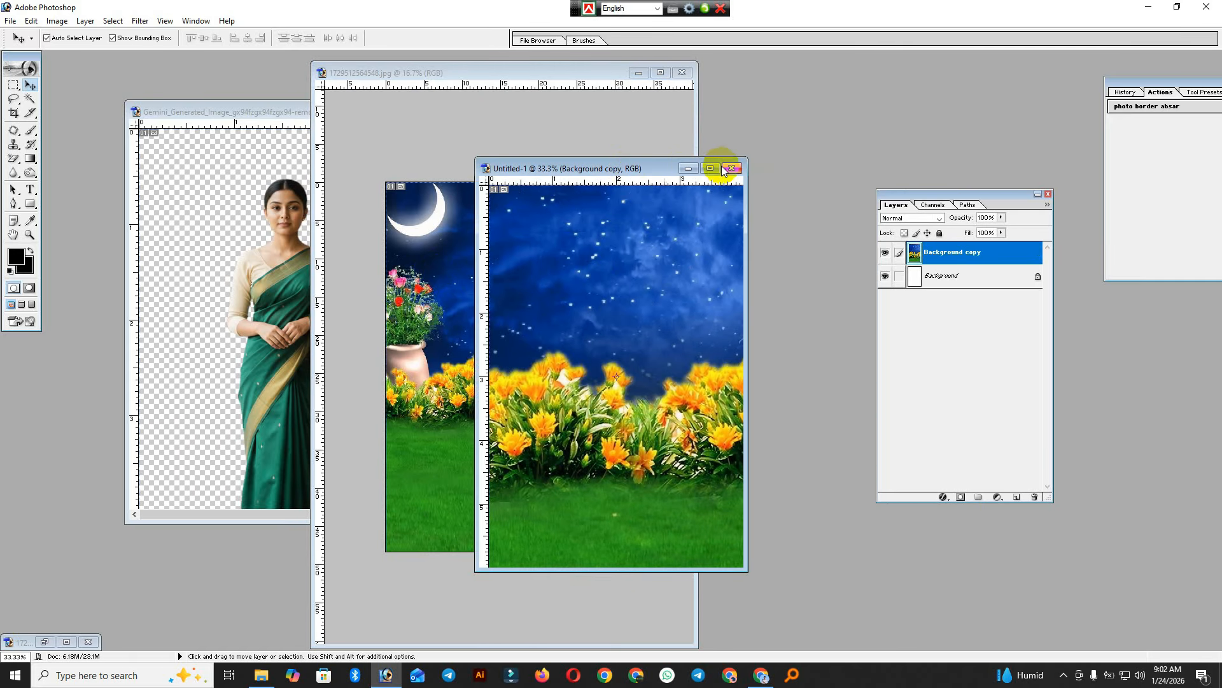
{"action": "left_click", "coordinate": [529, 113]}
{"action": "left_click", "coordinate": [681, 72]}
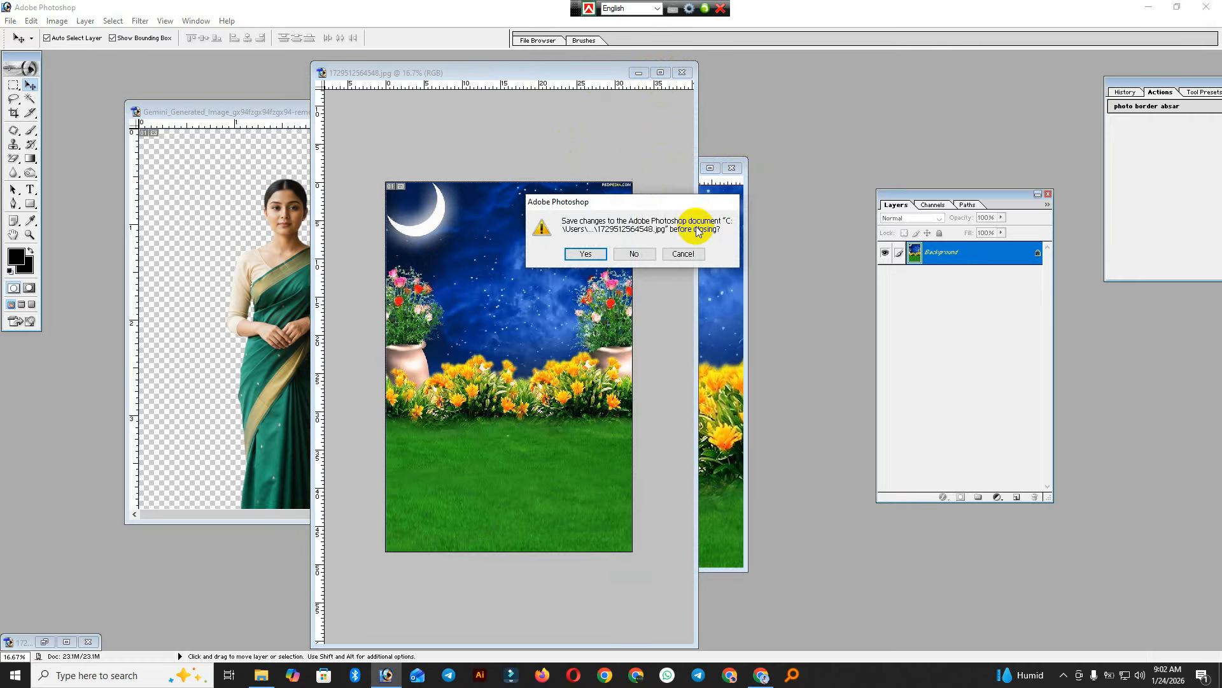
{"action": "left_click", "coordinate": [633, 253]}
- Scale the night garden layer to 52.2% proportionally so that it fits the 4 x 6 canvas
{"action": "left_click", "coordinate": [710, 167]}
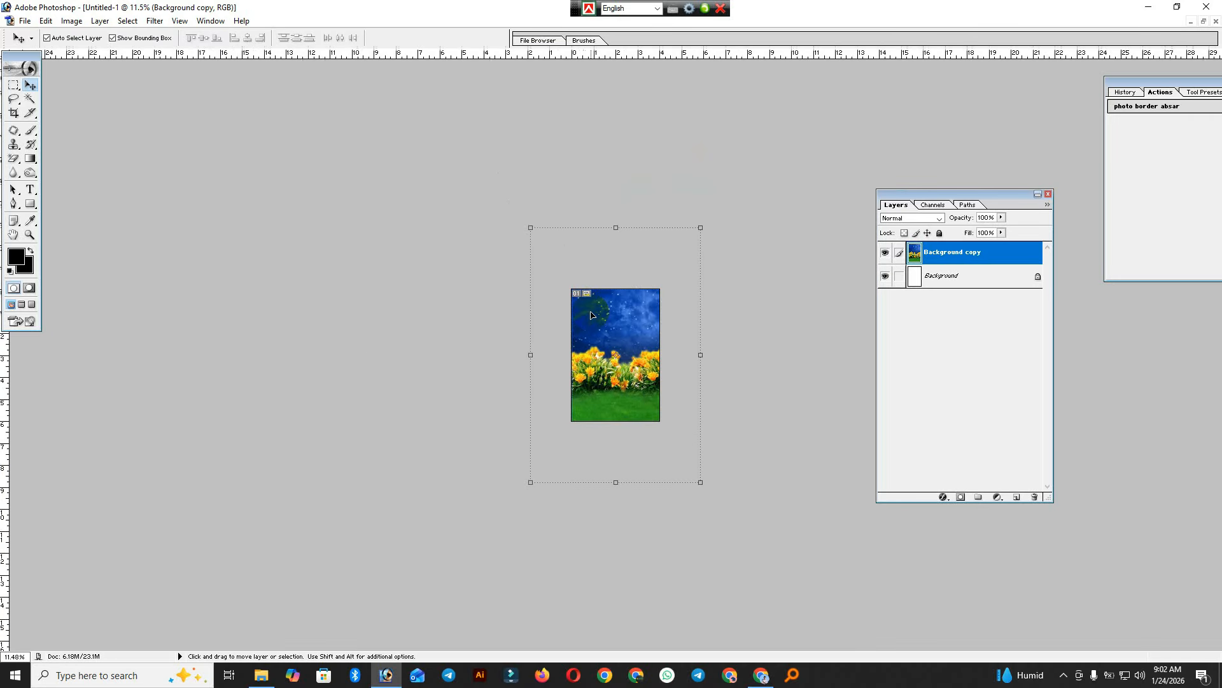
{"action": "left_click", "coordinate": [650, 401]}
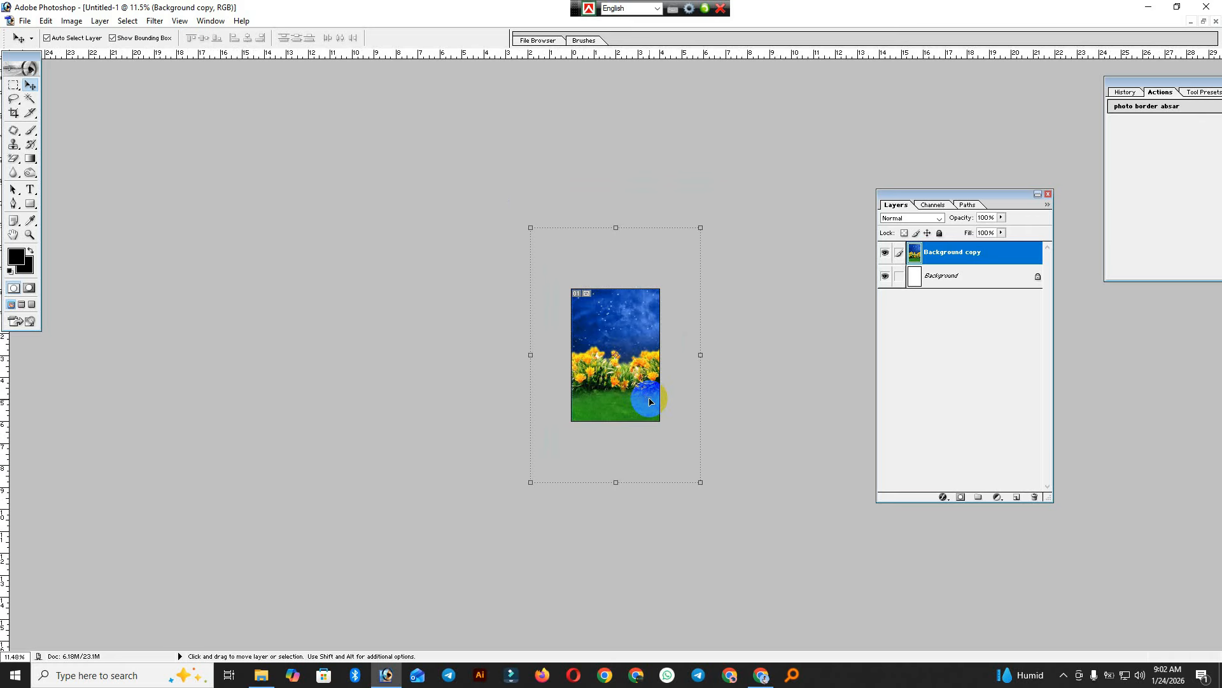
{"action": "left_click_drag", "start_coordinate": [700, 482], "coordinate": [663, 428]}
{"action": "key", "text": "ctrl+0"}
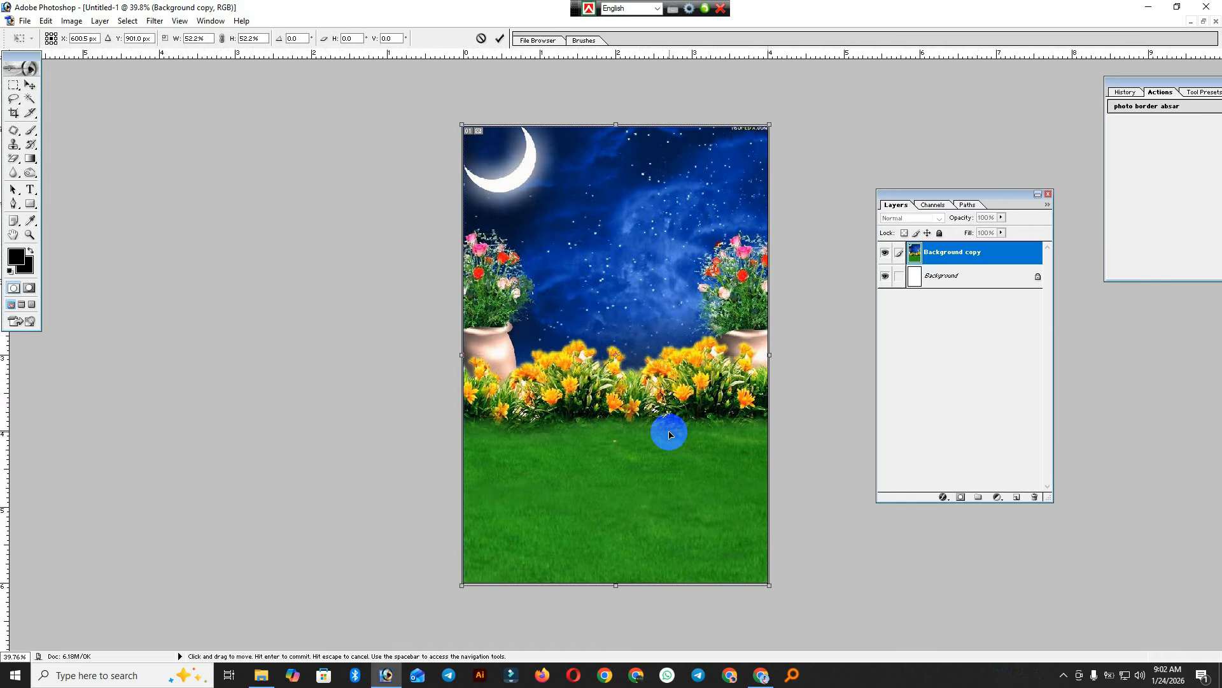
{"action": "key", "text": "Return"}
{"action": "key", "text": "ctrl+minus"}
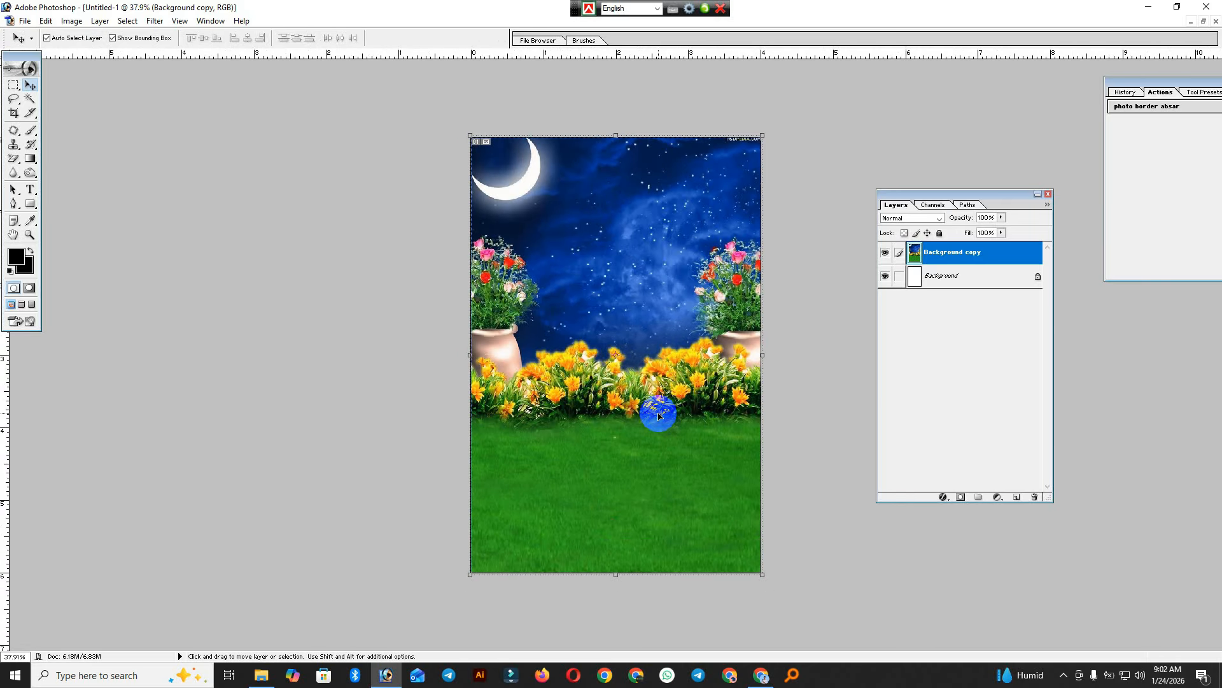
- Copy the cutout woman into the night garden document and stand her in the middle of the lawn
{"action": "left_click", "coordinate": [1203, 21]}
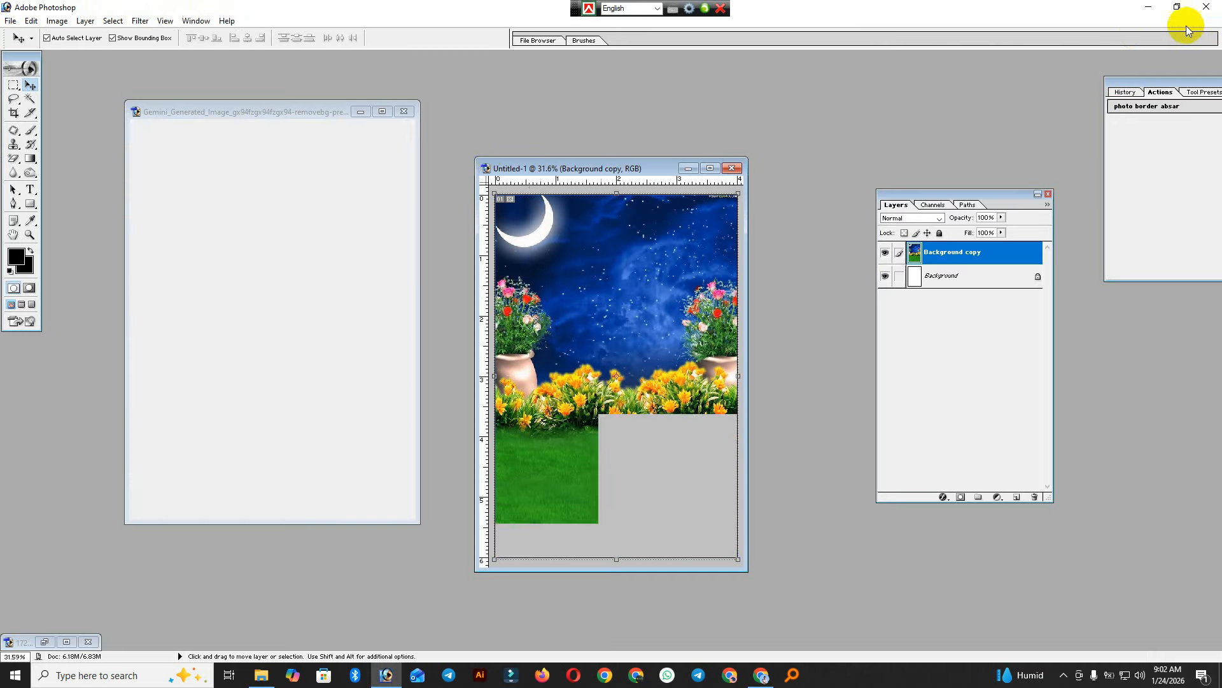
{"action": "left_click_drag", "start_coordinate": [314, 223], "coordinate": [636, 309]}
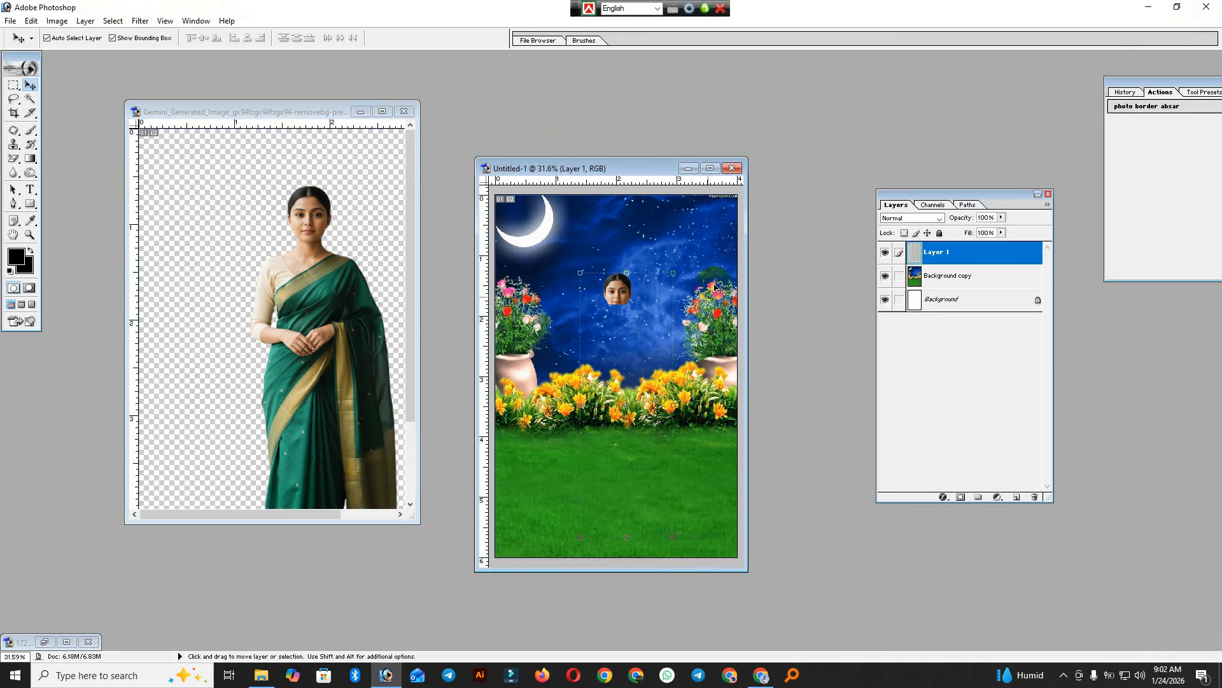
{"action": "left_click", "coordinate": [710, 168]}
{"action": "left_click_drag", "start_coordinate": [628, 415], "coordinate": [623, 426]}
{"action": "left_click", "coordinate": [606, 356]}
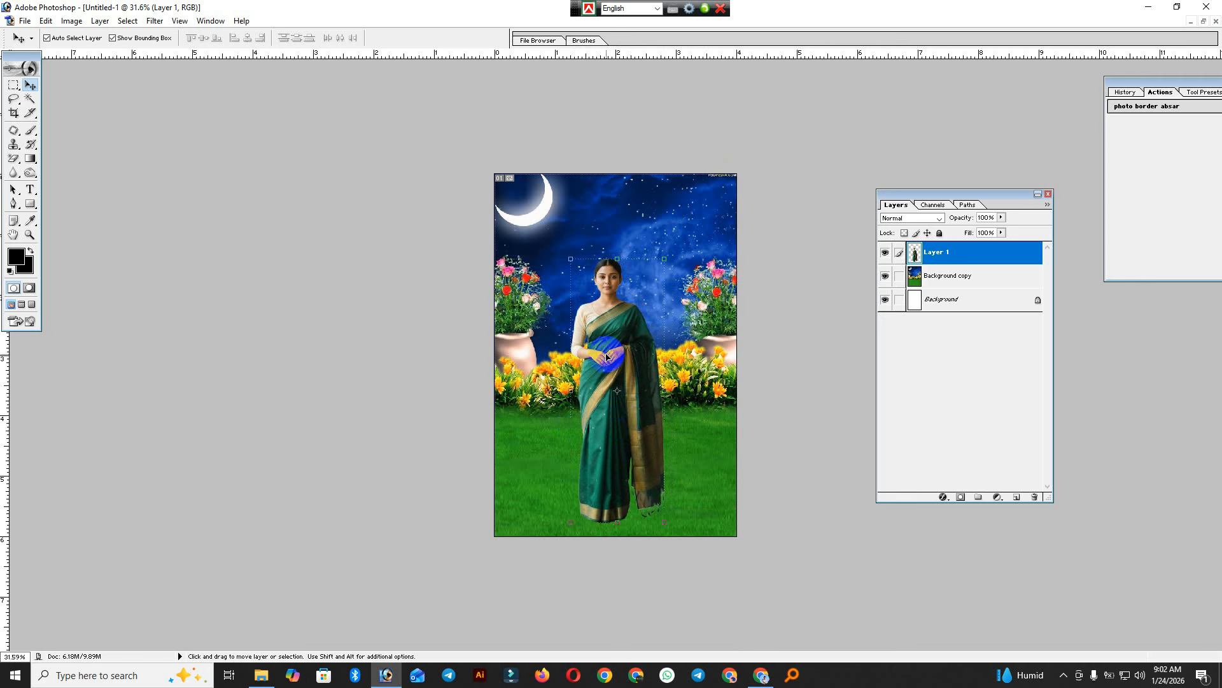
{"action": "left_click", "coordinate": [625, 425]}
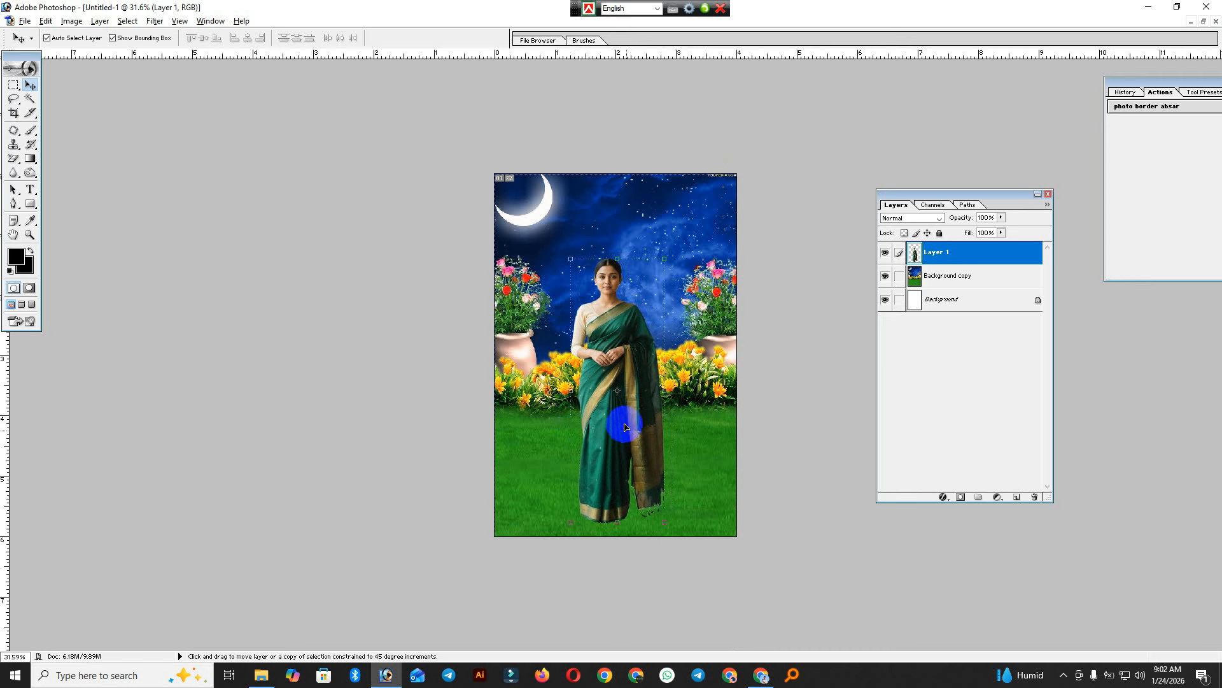
- Enlarge the woman on Layer 1 to 124.6% proportionally and position her with her feet near the canvas's lower edge
{"action": "left_click", "coordinate": [677, 534]}
{"action": "left_click_drag", "start_coordinate": [668, 526], "coordinate": [694, 554]}
{"action": "left_click_drag", "start_coordinate": [636, 494], "coordinate": [645, 482]}
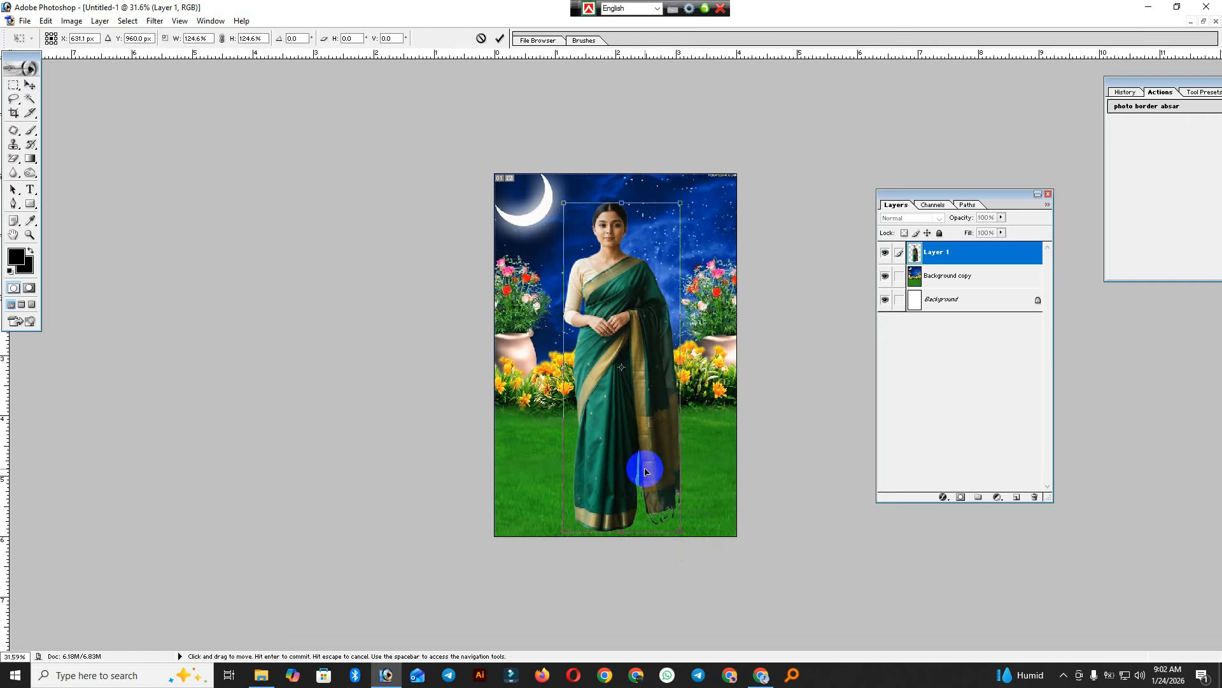
{"action": "key", "text": "Return"}
{"action": "key", "text": "ctrl+0"}
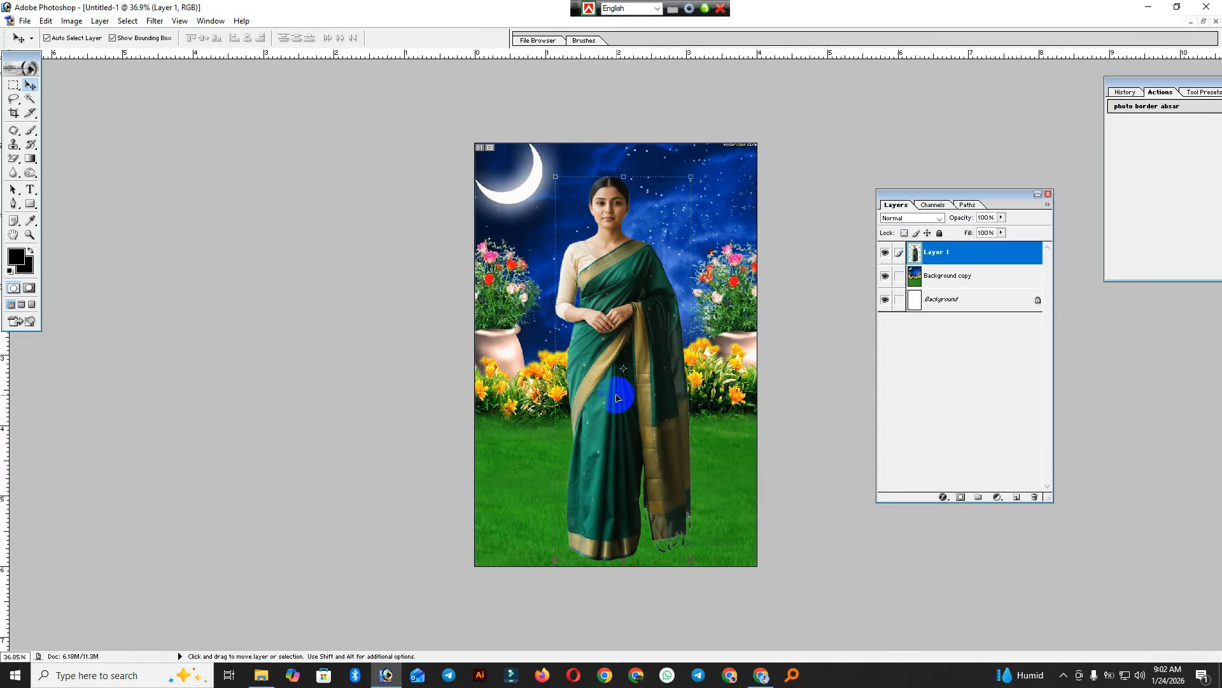
- Duplicate the woman's Layer 1 and move the copy to the right beside the original figure
{"action": "key", "text": "ctrl+plus"}
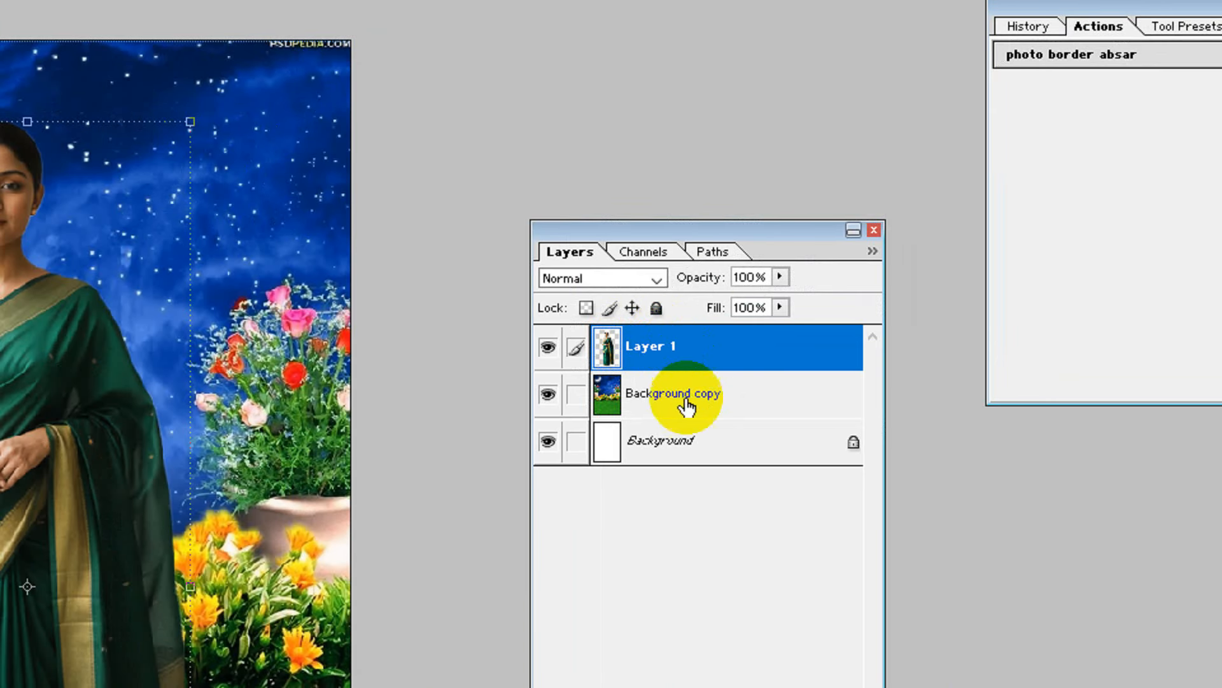
{"action": "key", "text": "ctrl+j"}
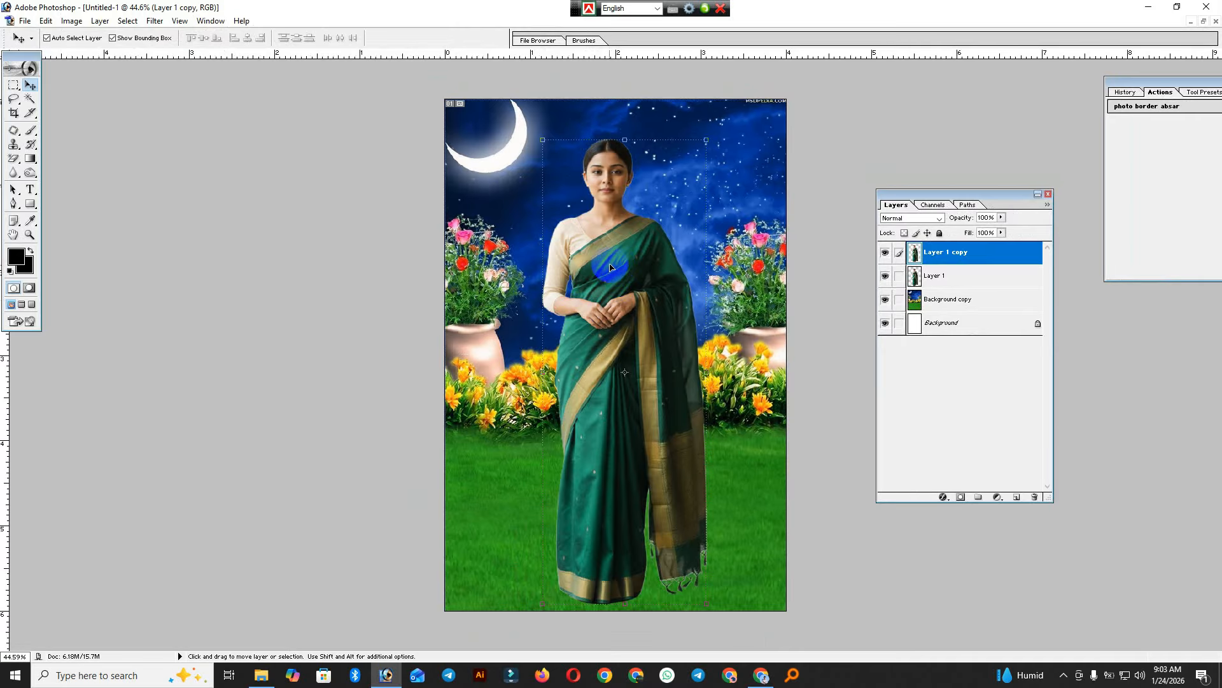
{"action": "left_click_drag", "start_coordinate": [606, 271], "coordinate": [678, 271]}
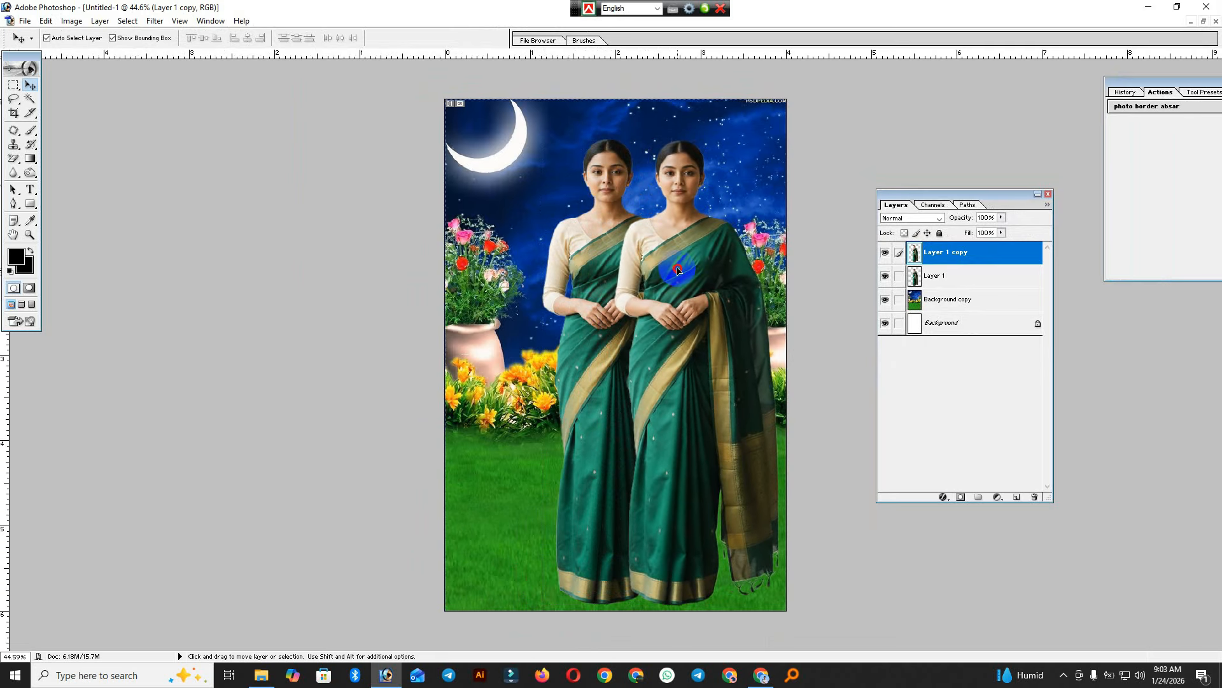
- Erase the duplicate woman's body below the neck with a rectangular selection, keeping only her head, and deselect
{"action": "left_click", "coordinate": [13, 85]}
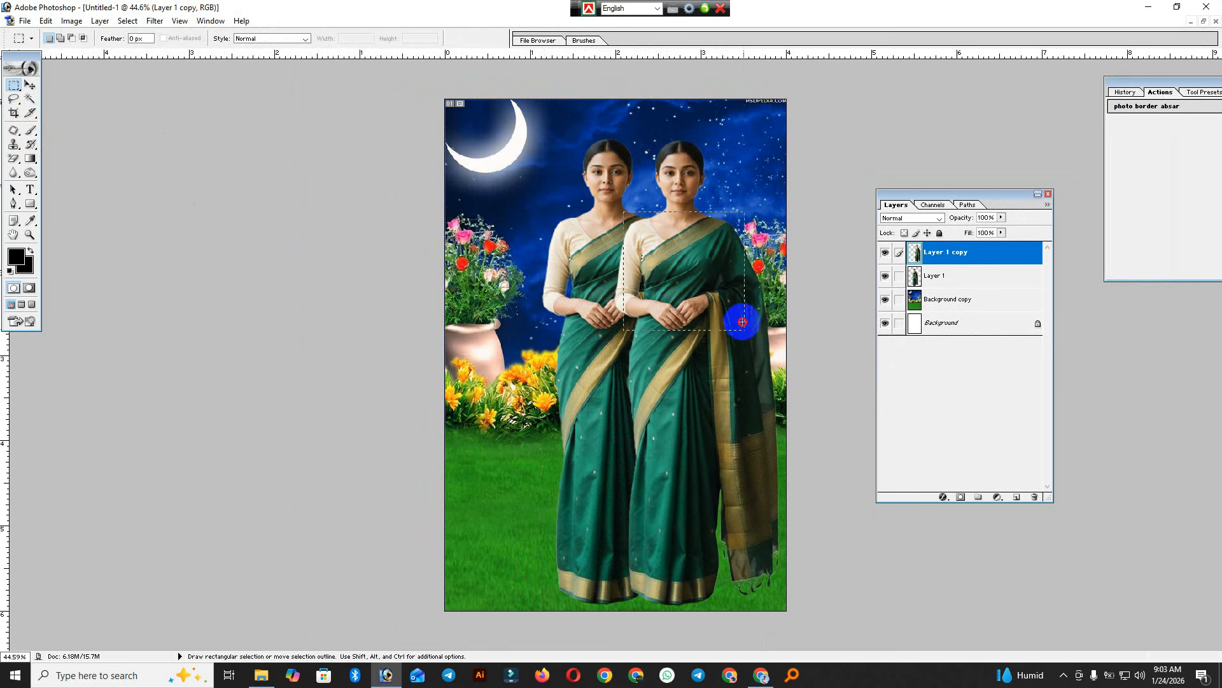
{"action": "left_click_drag", "start_coordinate": [742, 321], "coordinate": [790, 631]}
{"action": "key", "text": "Delete"}
{"action": "key", "text": "v"}
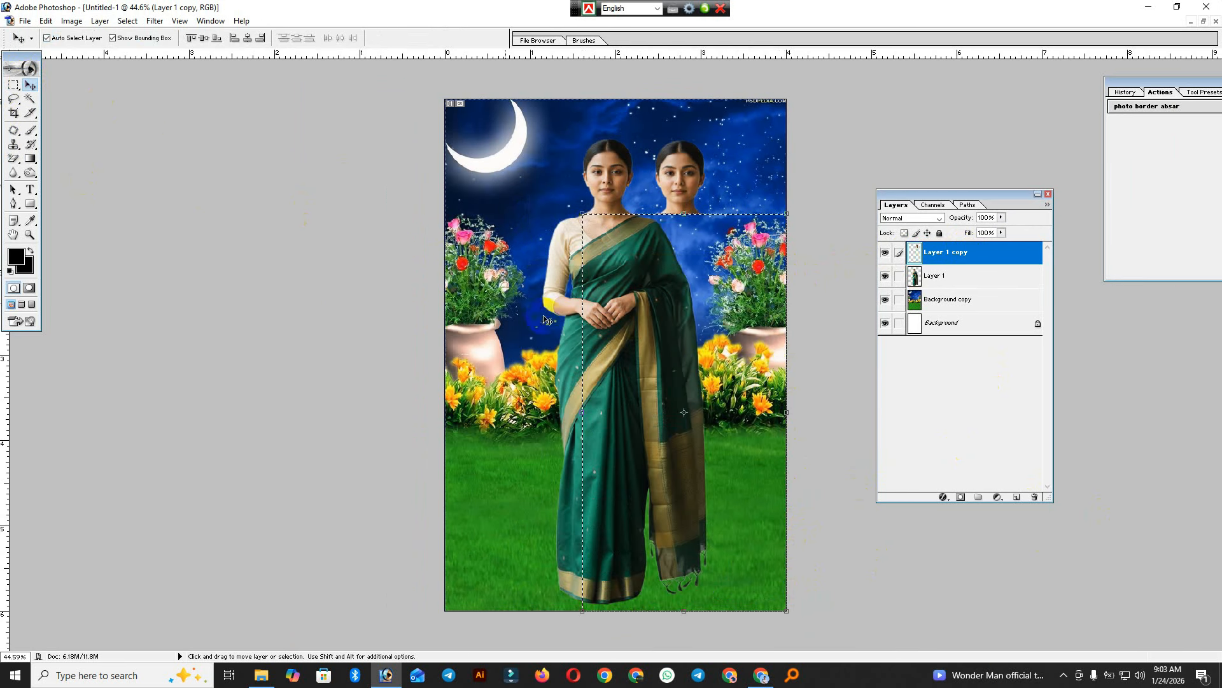
{"action": "left_click", "coordinate": [13, 98]}
{"action": "left_click", "coordinate": [404, 148]}
{"action": "key", "text": "v"}
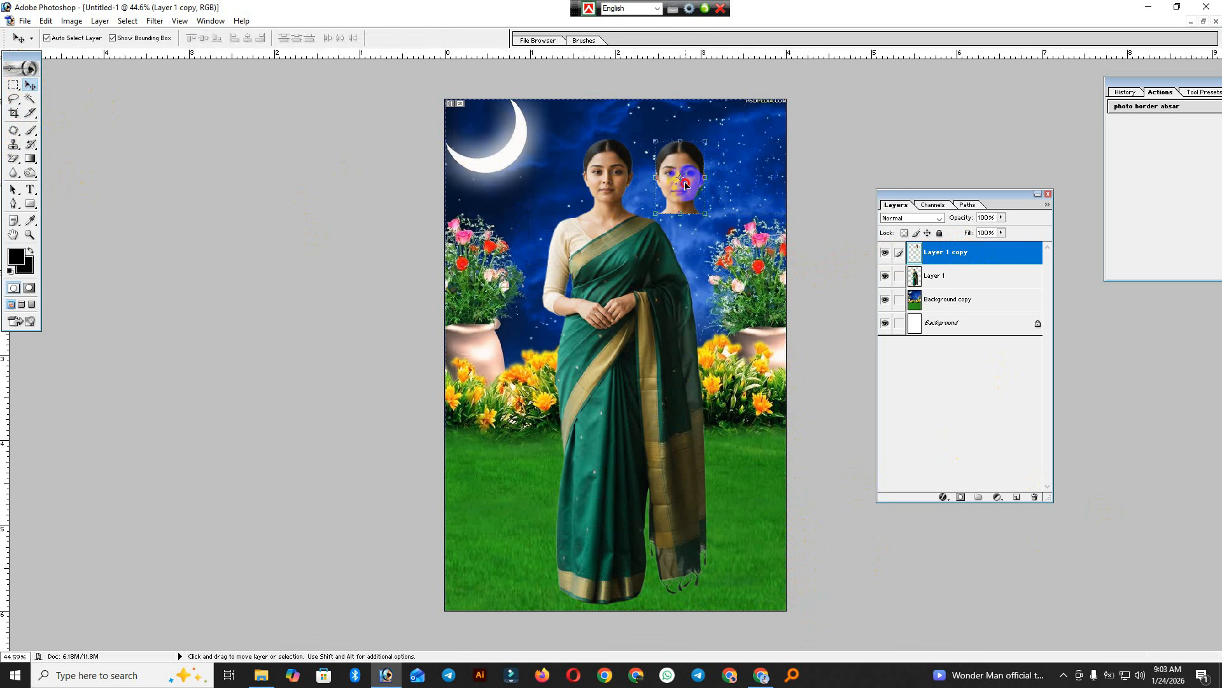
- Move the duplicated head into the night sky opposite the moon and enlarge it
{"action": "left_click_drag", "start_coordinate": [685, 185], "coordinate": [761, 193]}
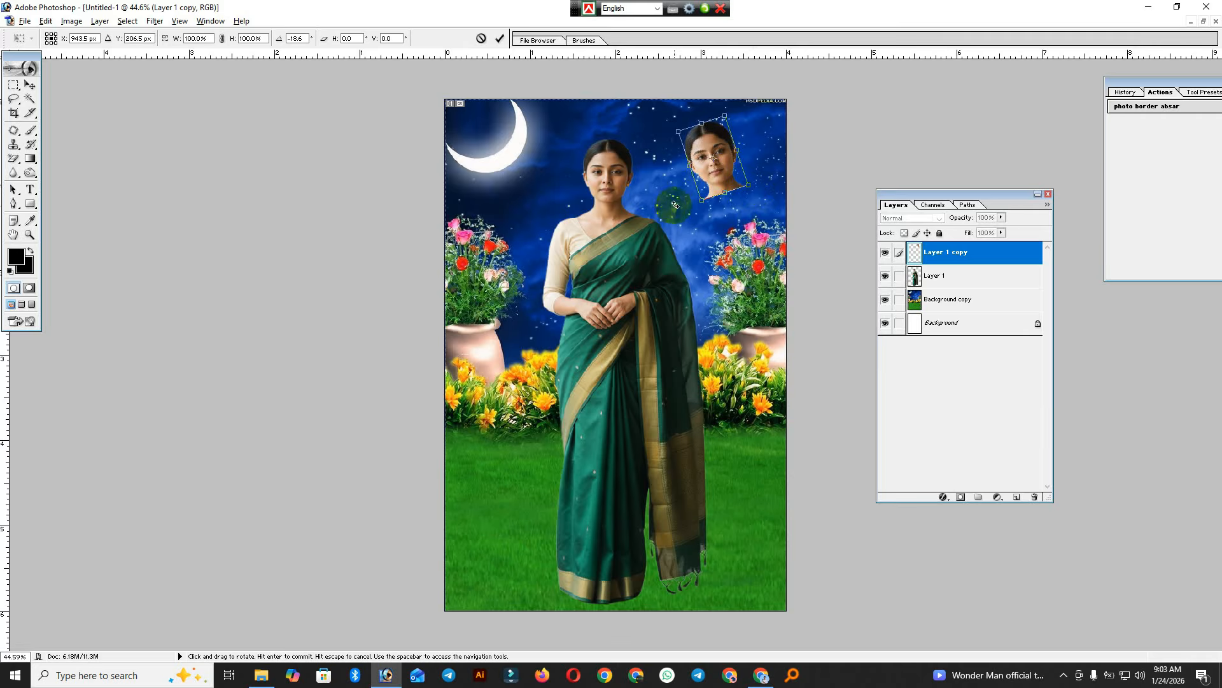
{"action": "left_click_drag", "start_coordinate": [697, 206], "coordinate": [779, 237]}
{"action": "double_click", "coordinate": [724, 200]}
{"action": "double_click", "coordinate": [742, 195]}
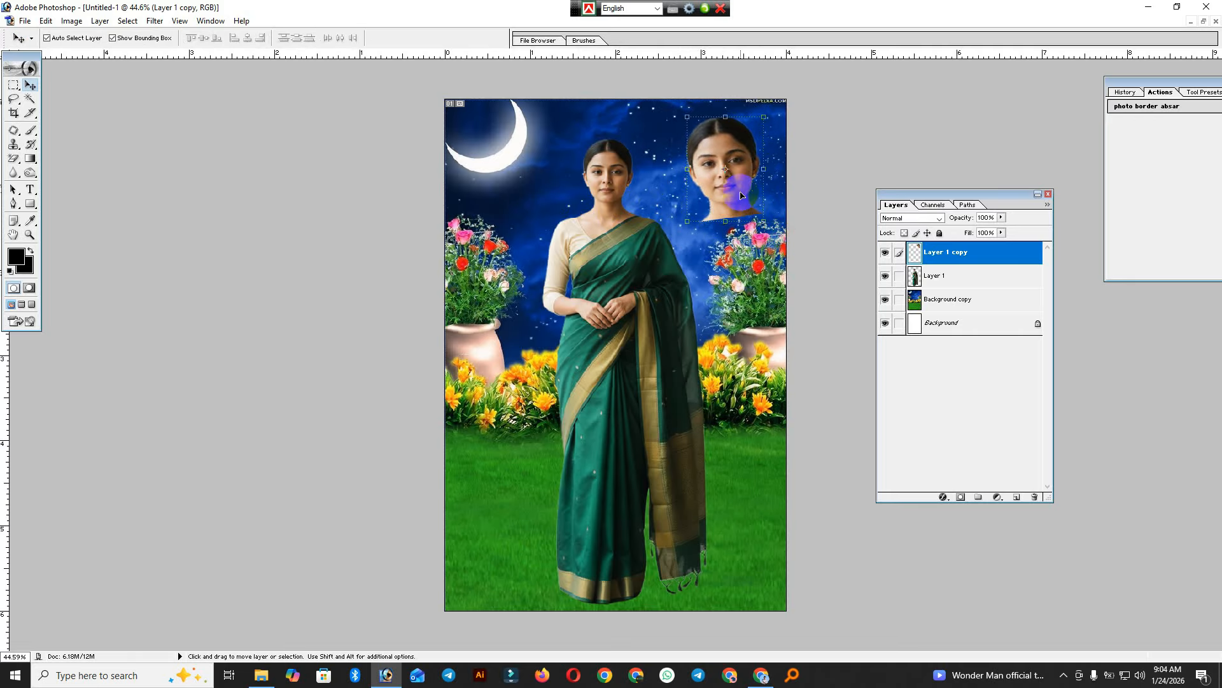
- Set the blend mode of the duplicated head layer, Layer 1 copy, to Luminosity
{"action": "key", "text": "ctrl+0"}
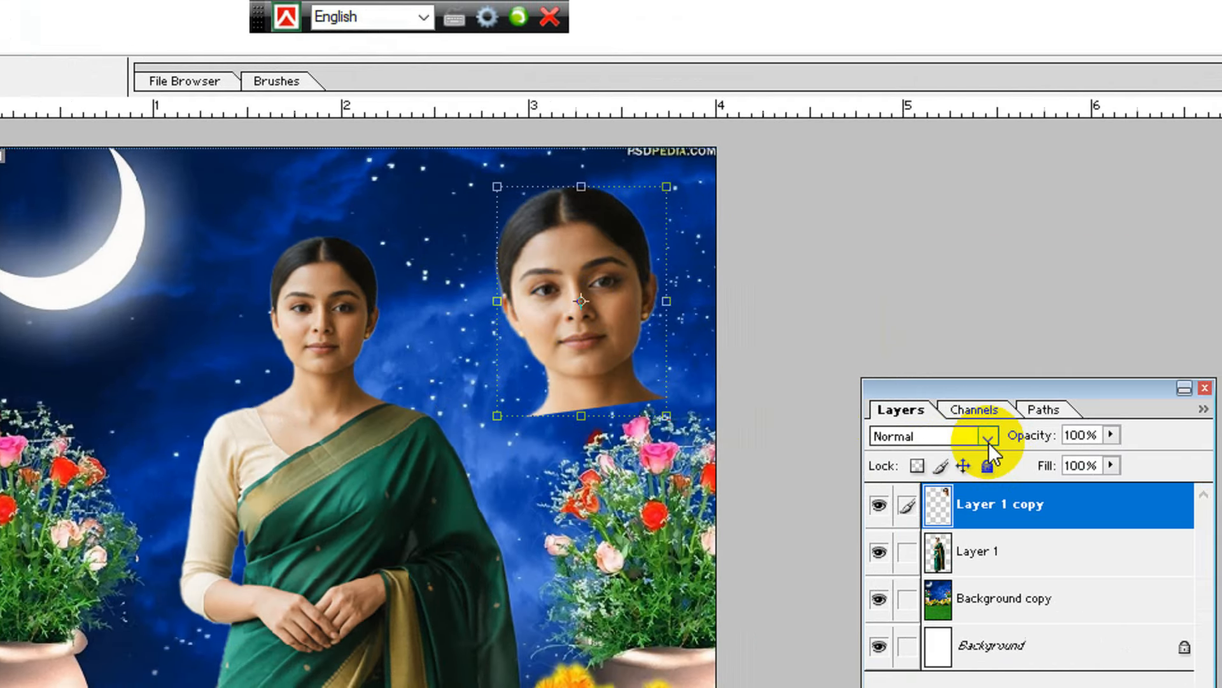
{"action": "left_click", "coordinate": [988, 437]}
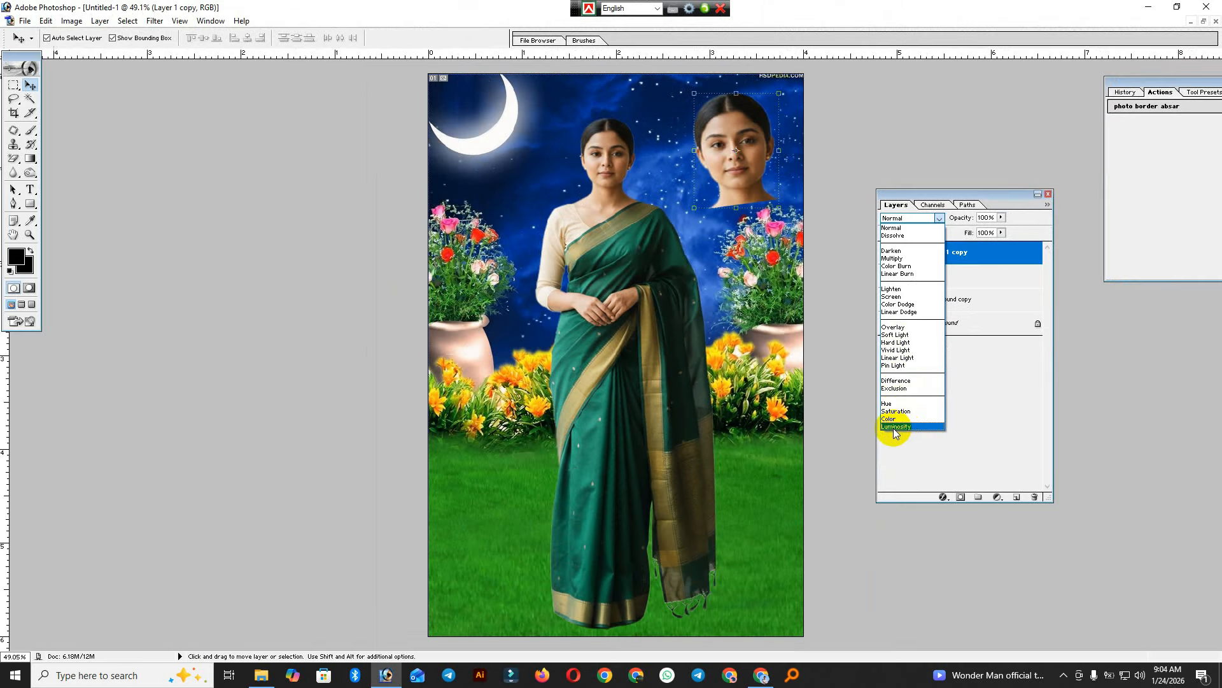
{"action": "left_click", "coordinate": [895, 427]}
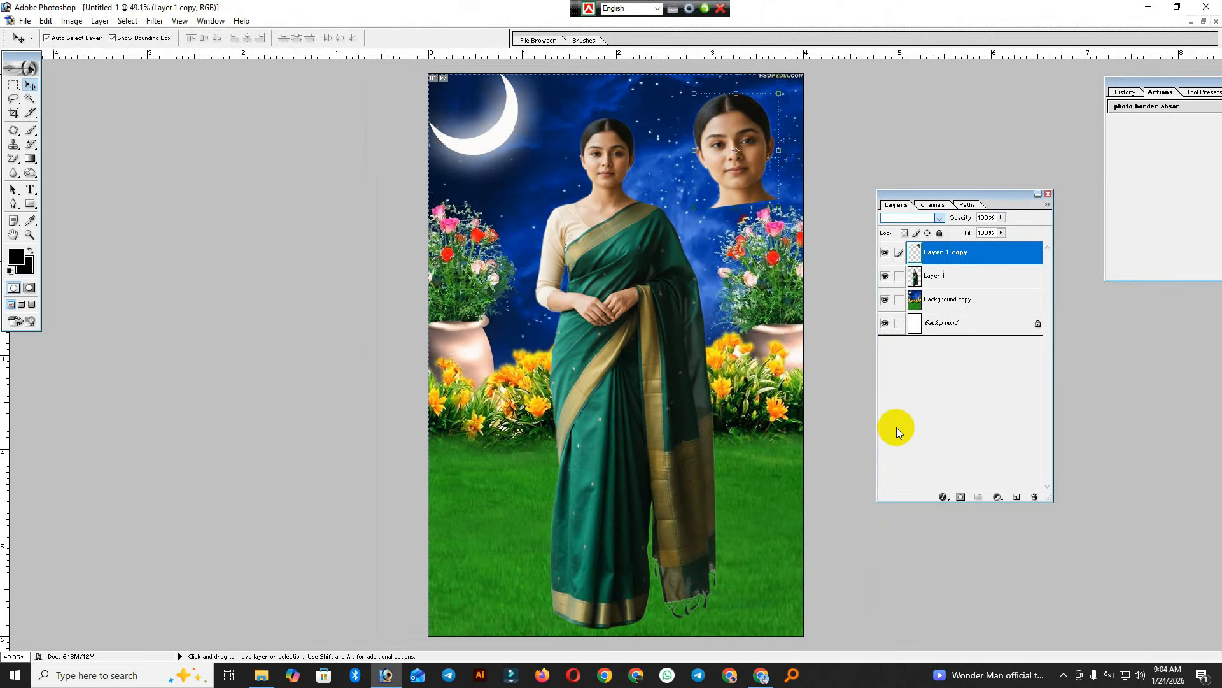
- Try other blend modes such as Soft Light and Linear Burn on the head layer and return it to Luminosity
{"action": "left_click", "coordinate": [938, 219]}
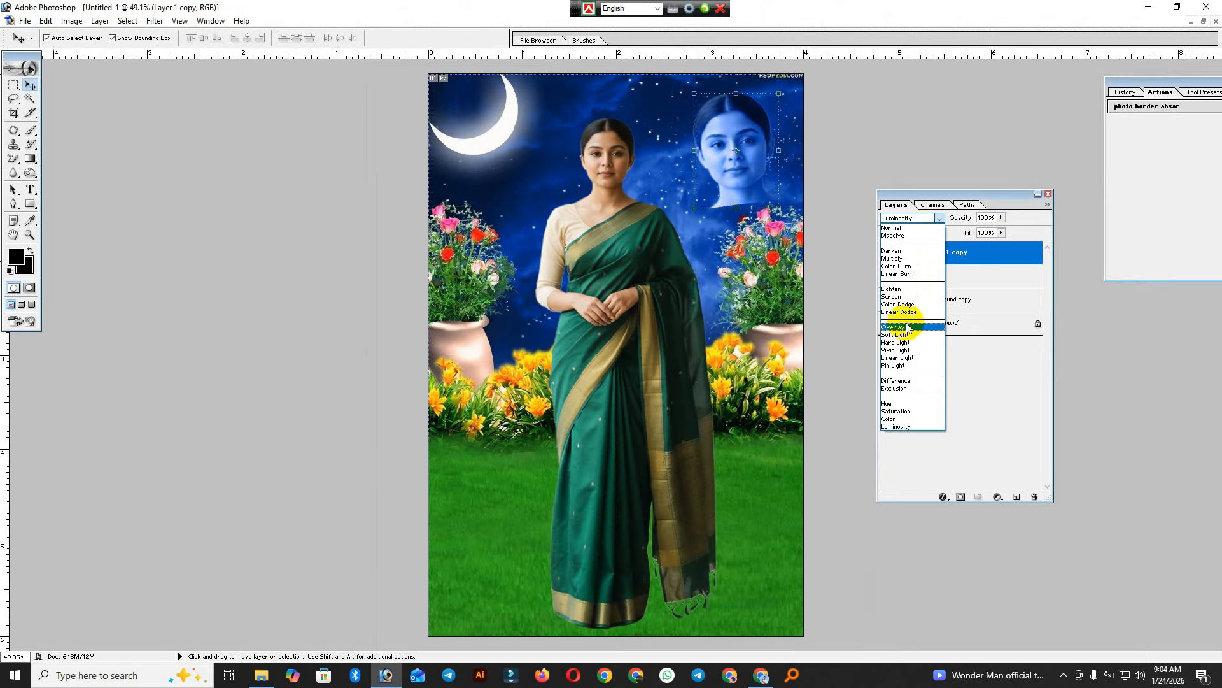
{"action": "left_click", "coordinate": [900, 312]}
{"action": "left_click", "coordinate": [939, 219]}
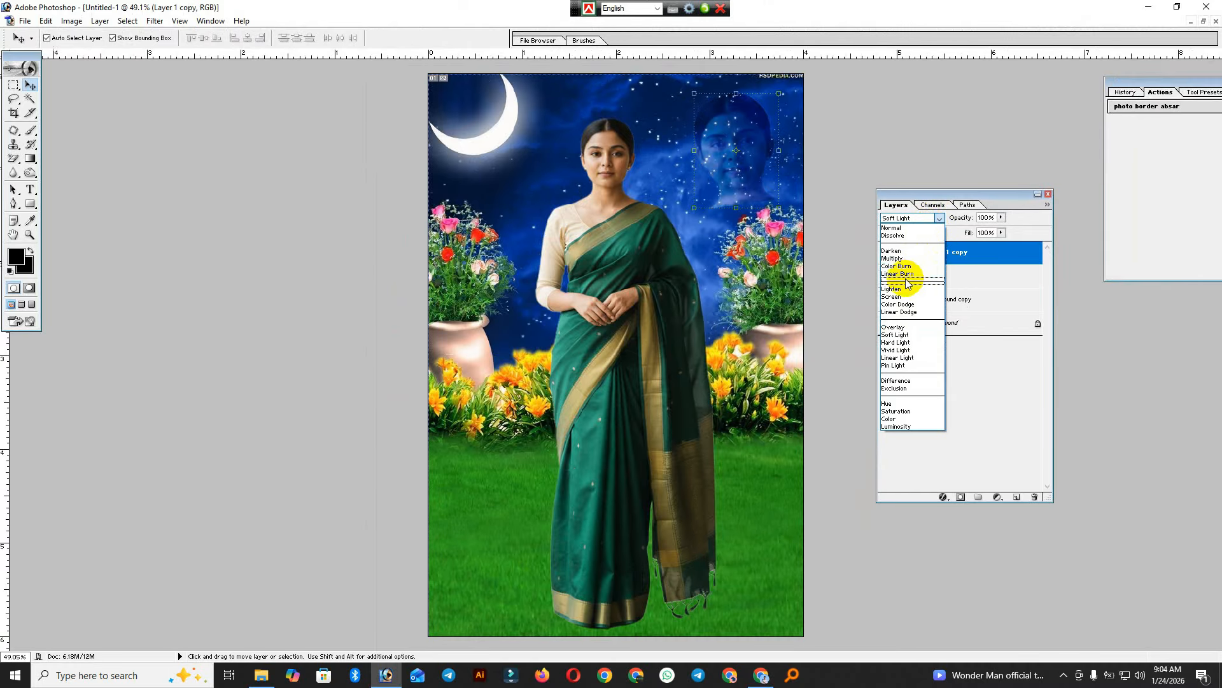
{"action": "left_click", "coordinate": [906, 275]}
{"action": "left_click", "coordinate": [939, 218]}
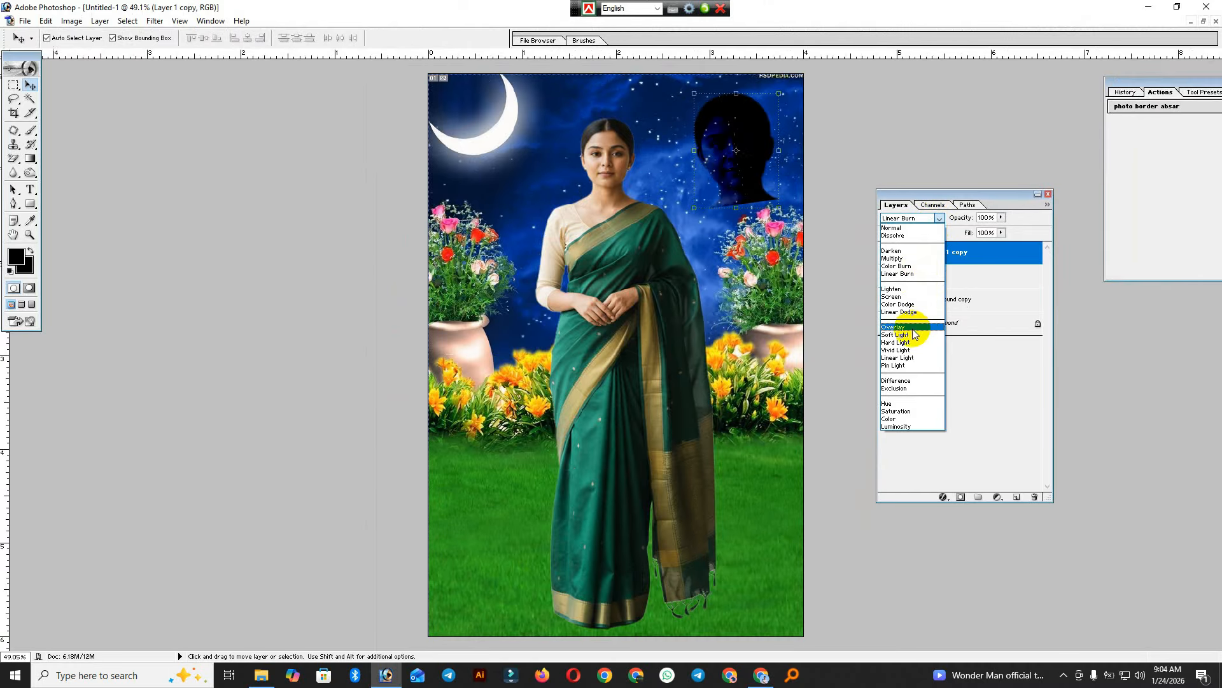
{"action": "left_click", "coordinate": [911, 329]}
{"action": "left_click", "coordinate": [939, 218]}
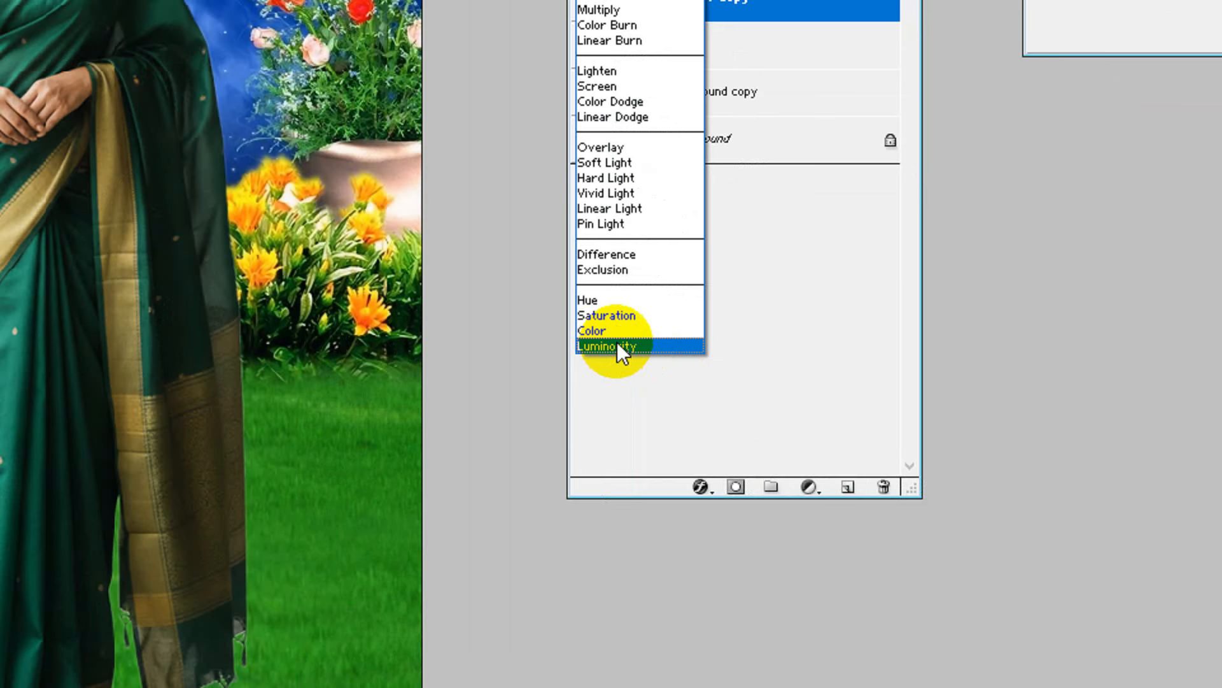
{"action": "left_click", "coordinate": [620, 346]}
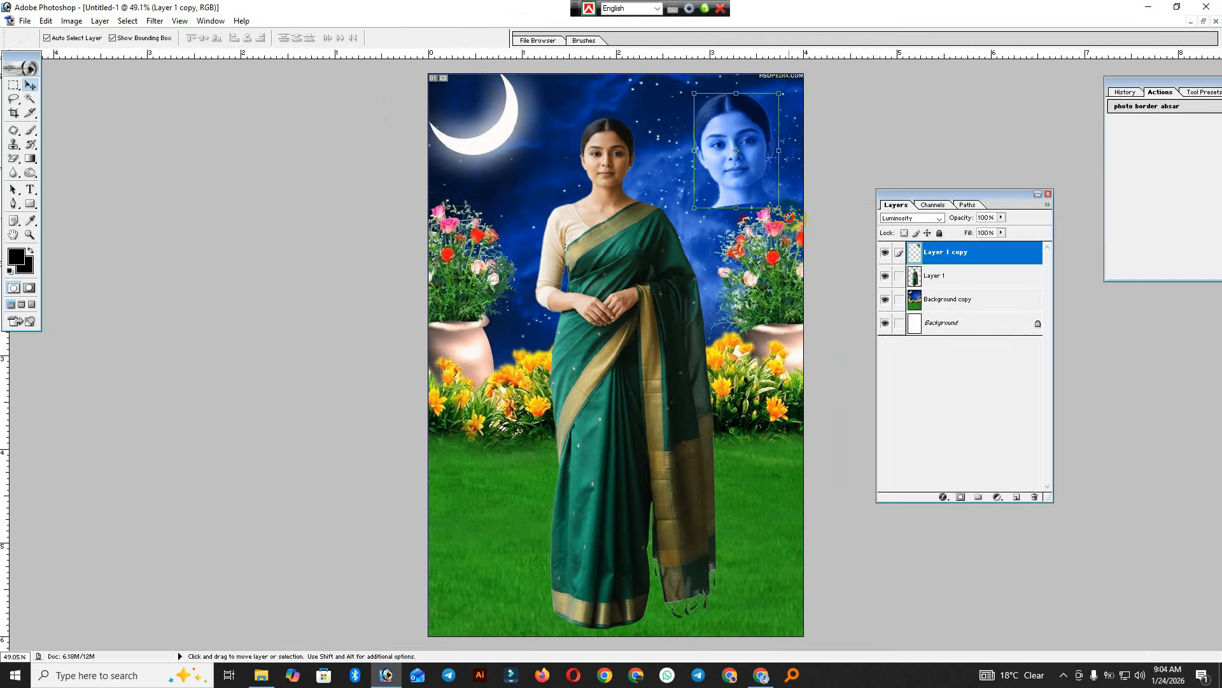
- Tilt the duplicated head in the sky clockwise and apply the transformation
{"action": "left_click_drag", "start_coordinate": [788, 217], "coordinate": [750, 228]}
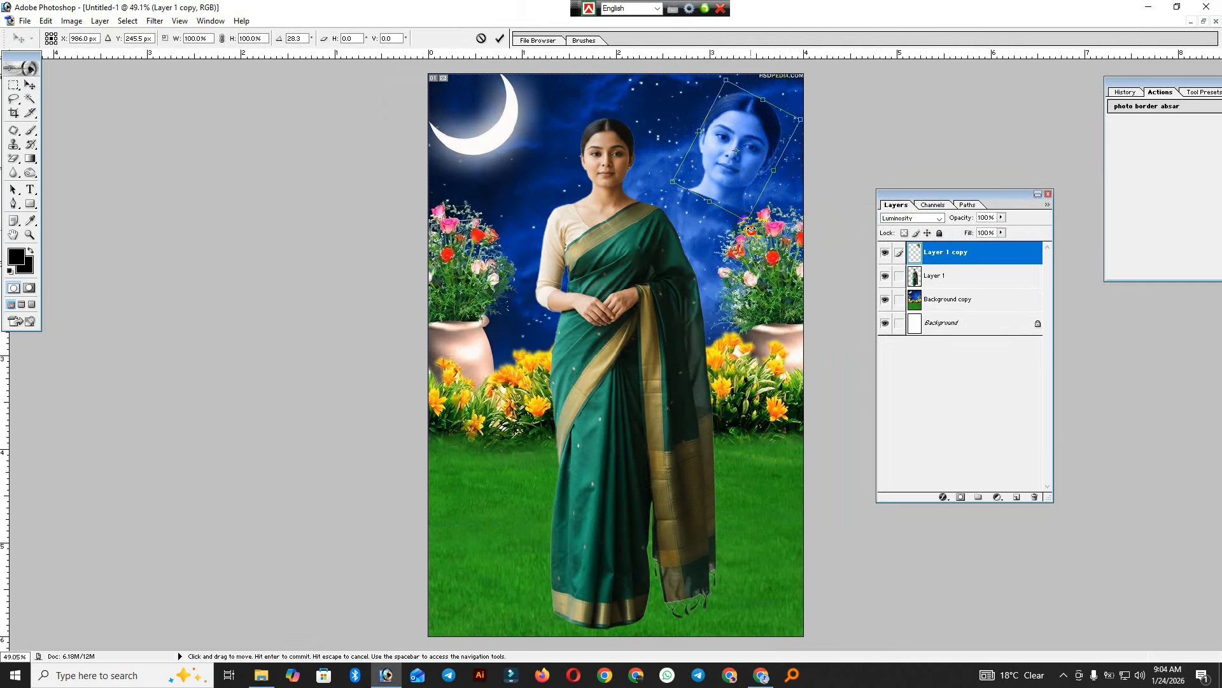
{"action": "double_click", "coordinate": [746, 195]}
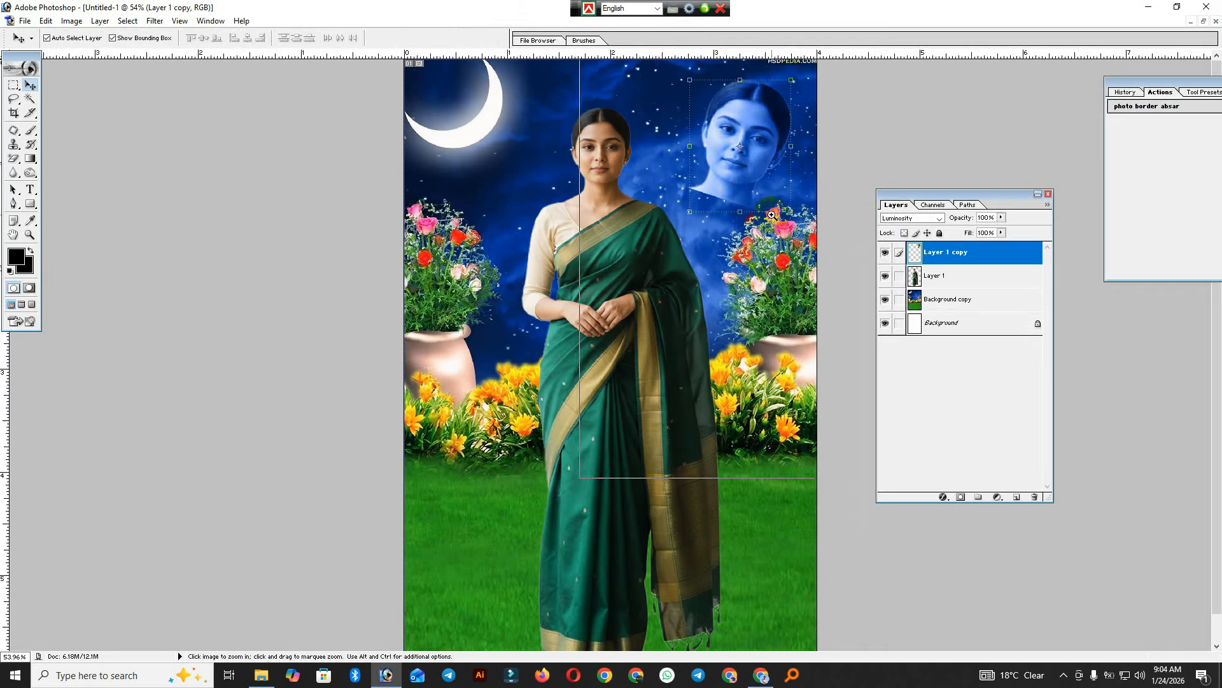
- Set up the Eraser with a soft 100 px brush, 44% opacity and 41% flow, keeping the Layers palette clear of the head
{"action": "left_click", "coordinate": [755, 210], "text": "ctrl"}
{"action": "left_click", "coordinate": [798, 245], "text": "ctrl"}
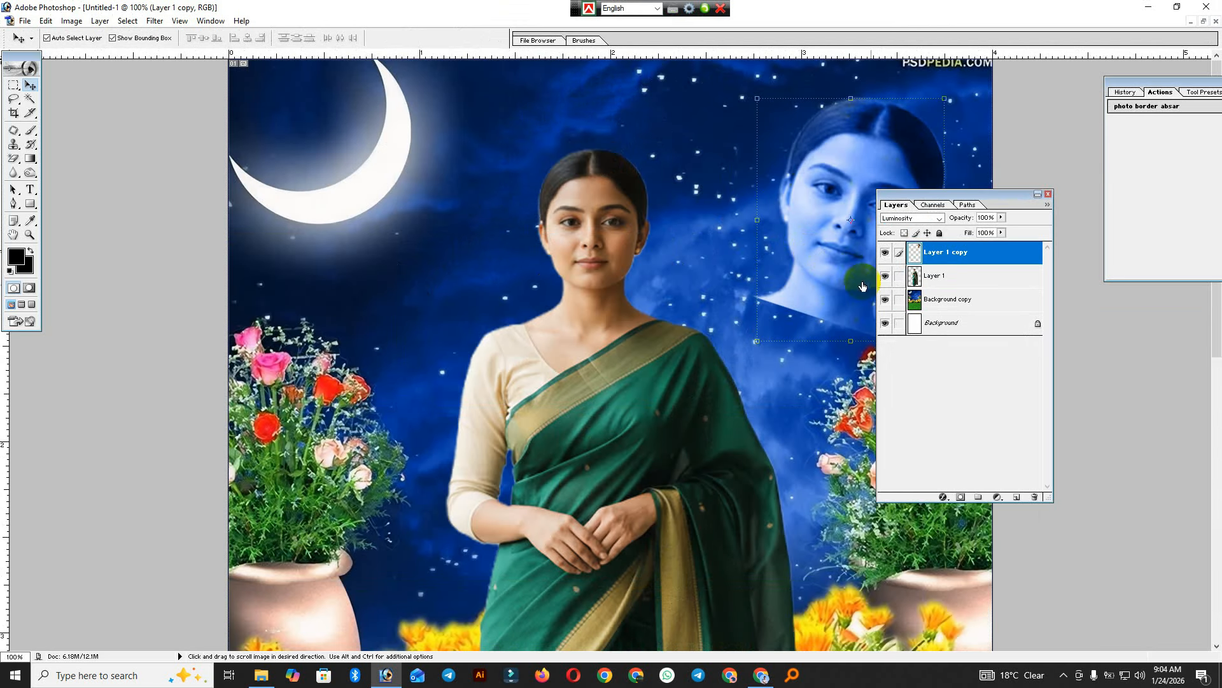
{"action": "left_click_drag", "start_coordinate": [929, 215], "coordinate": [1020, 364]}
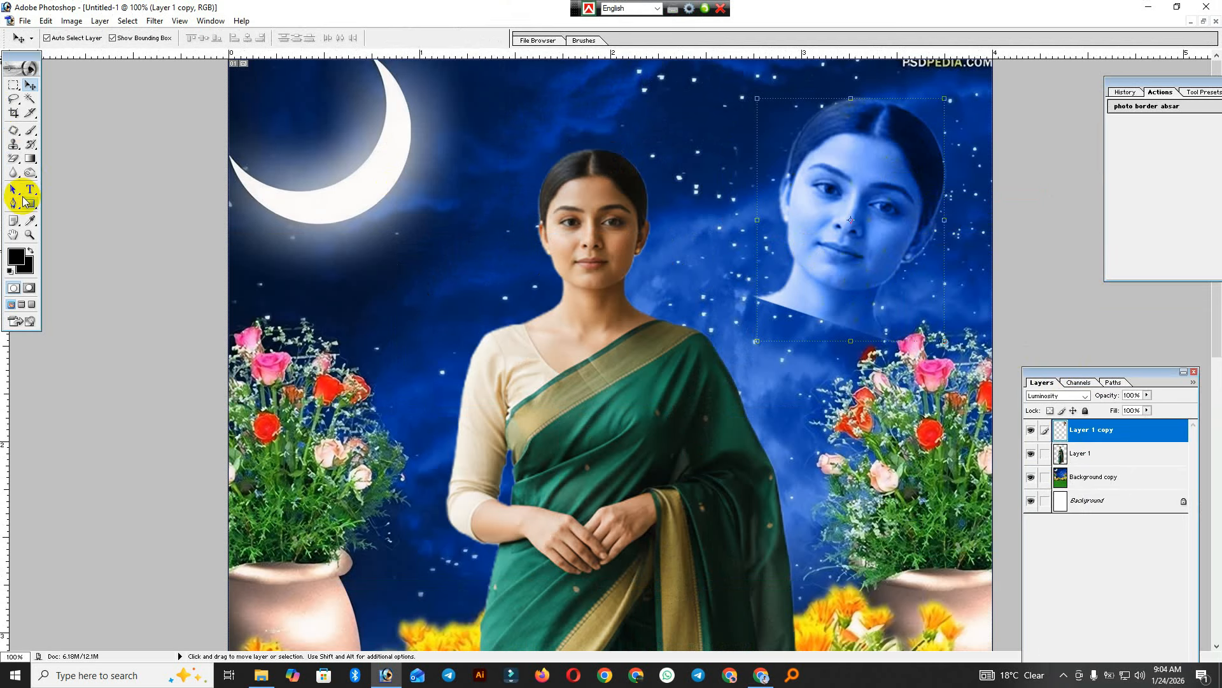
{"action": "left_click_drag", "start_coordinate": [13, 158], "coordinate": [65, 161]}
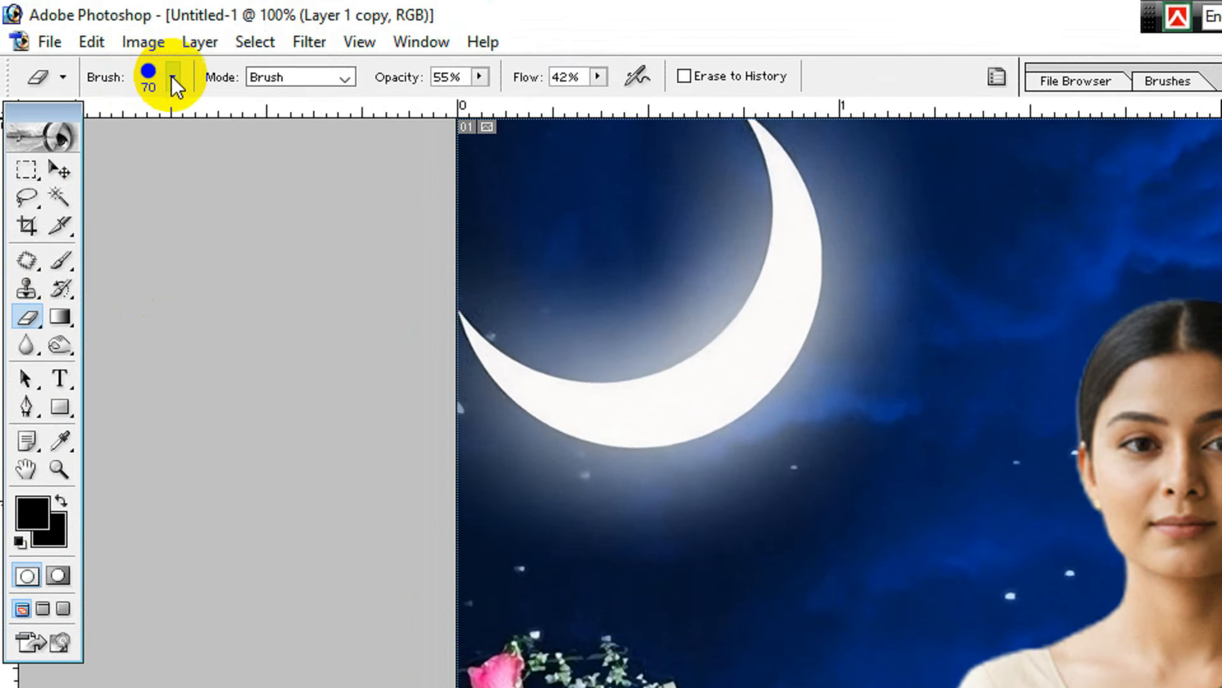
{"action": "left_click", "coordinate": [172, 77]}
{"action": "scroll", "coordinate": [156, 332], "scroll_direction": "down", "scroll_amount": 4}
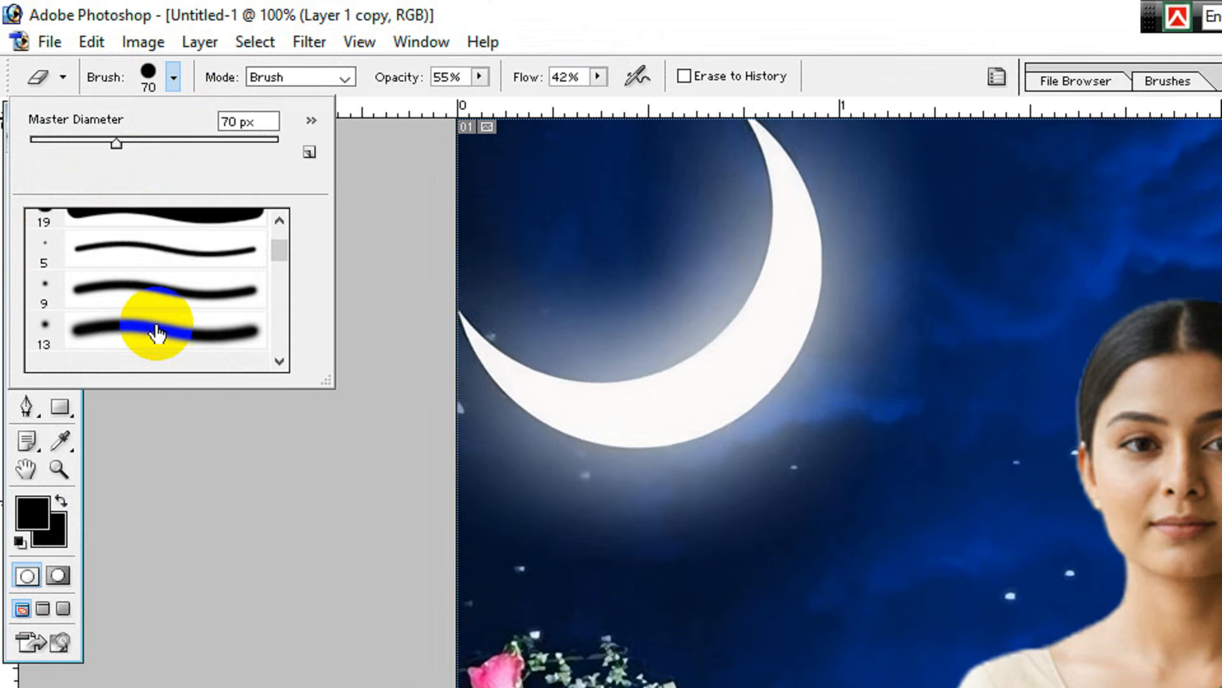
{"action": "scroll", "coordinate": [153, 334], "scroll_direction": "down", "scroll_amount": 3}
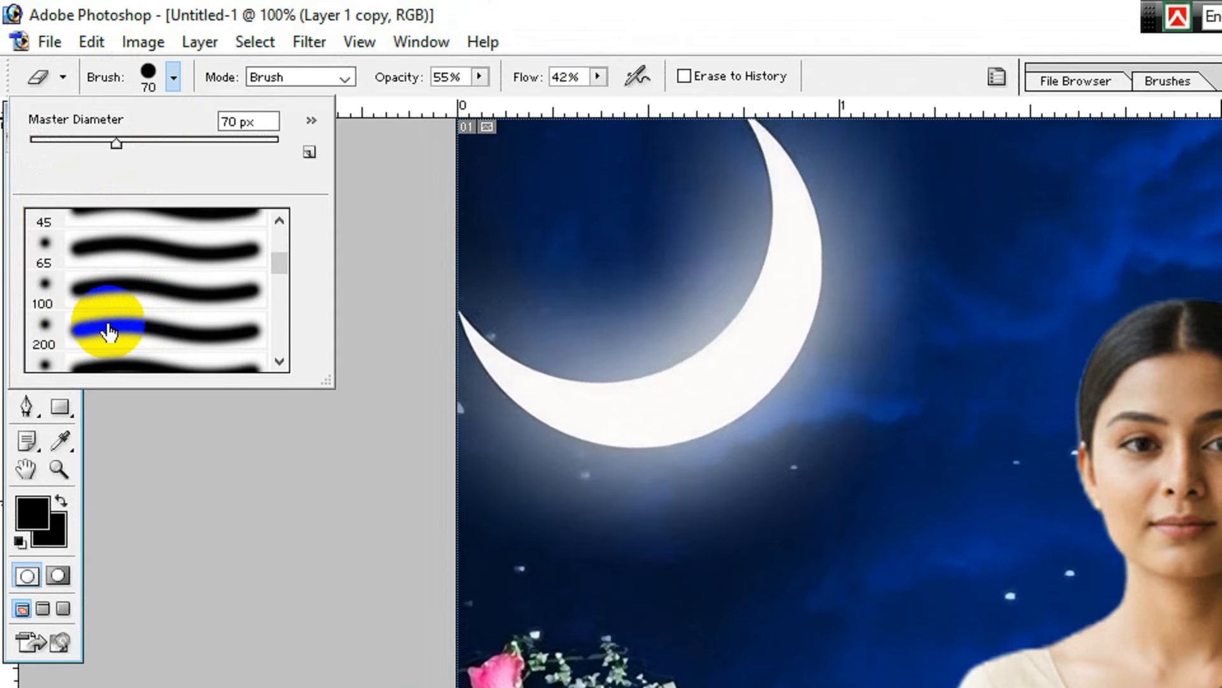
{"action": "left_click", "coordinate": [131, 298]}
{"action": "left_click", "coordinate": [480, 77]}
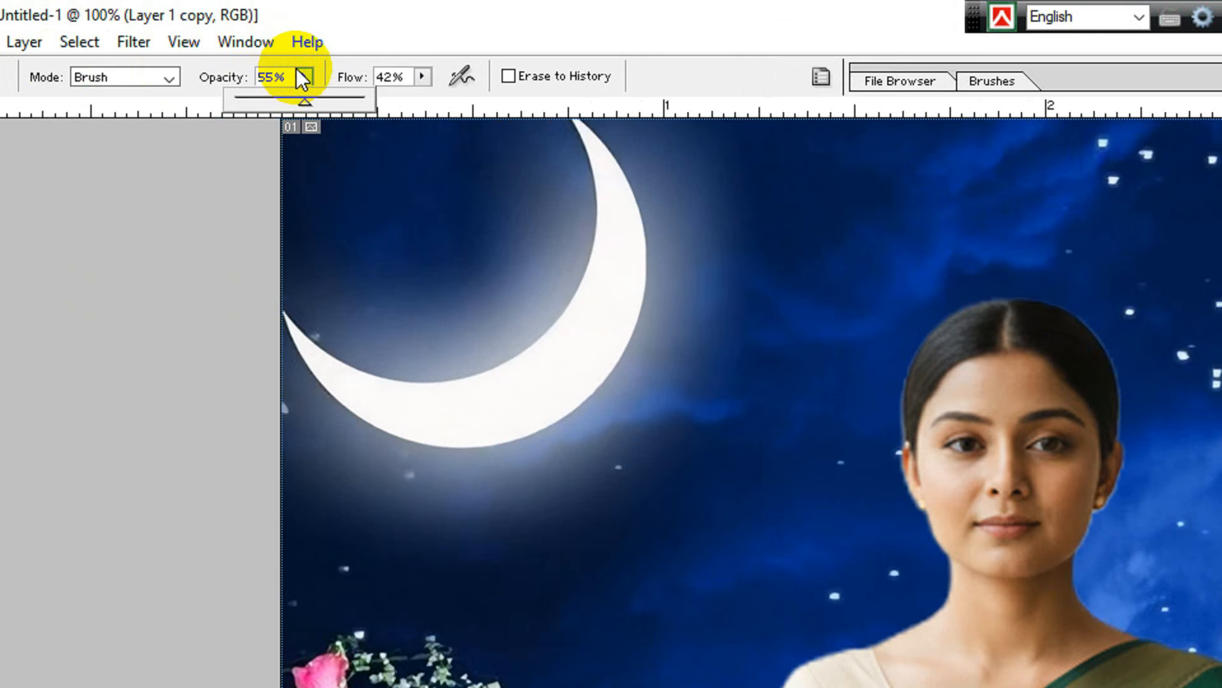
{"action": "left_click_drag", "start_coordinate": [304, 107], "coordinate": [291, 106]}
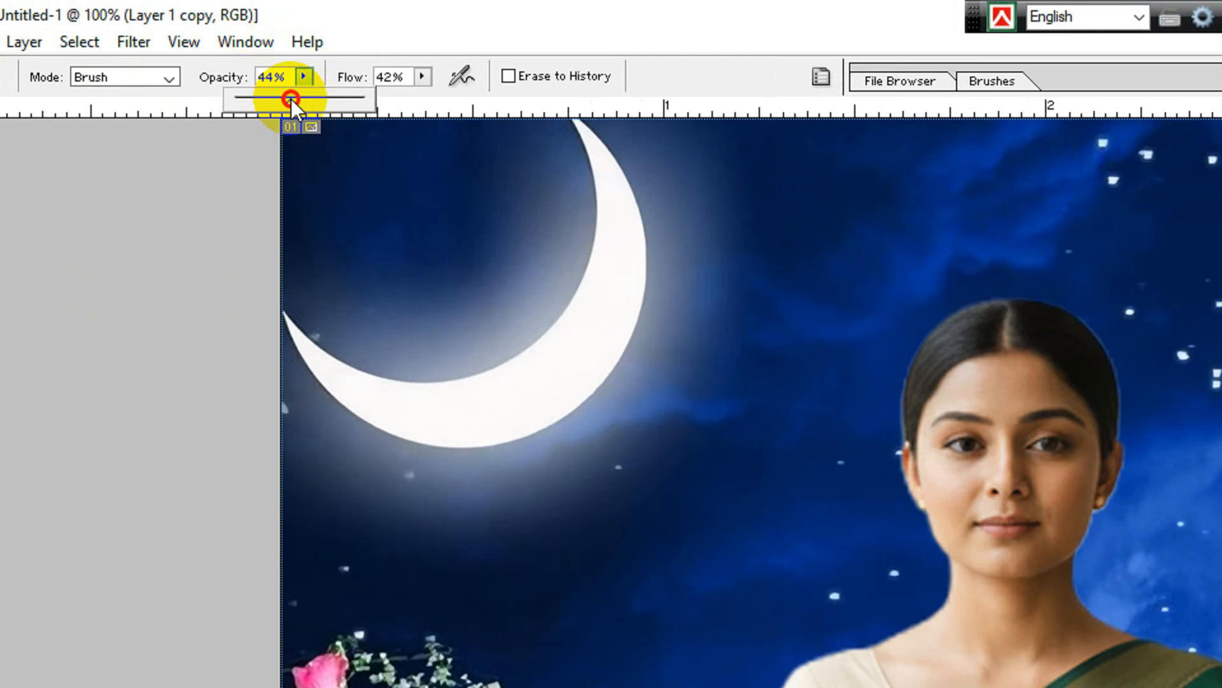
{"action": "left_click", "coordinate": [422, 76]}
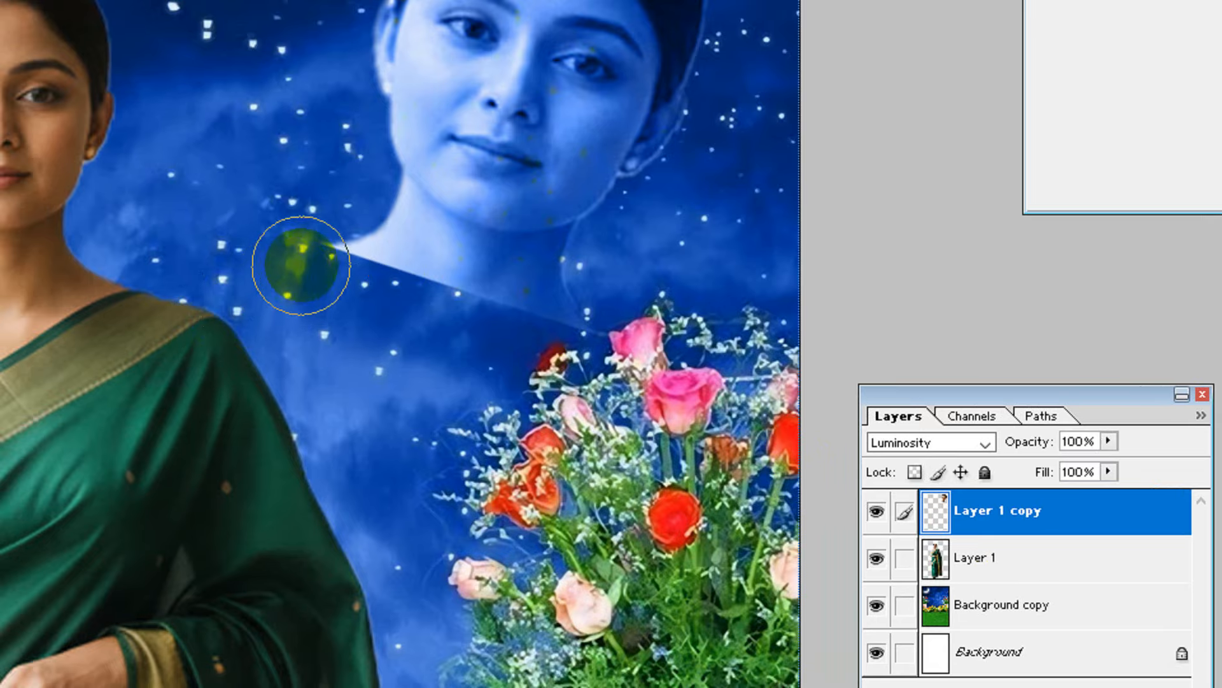
- Erase the hard cut edge beneath the sky head's neck with soft strokes so it fades into the clouds
{"action": "mouse_move", "coordinate": [350, 264]}
{"action": "left_mouse_down"}
{"action": "mouse_move", "coordinate": [412, 305]}
{"action": "mouse_move", "coordinate": [422, 288]}
{"action": "mouse_move", "coordinate": [466, 289]}
{"action": "mouse_move", "coordinate": [404, 314]}
{"action": "mouse_move", "coordinate": [308, 292]}
{"action": "mouse_move", "coordinate": [351, 277]}
{"action": "mouse_move", "coordinate": [280, 207]}
{"action": "mouse_move", "coordinate": [347, 312]}
{"action": "mouse_move", "coordinate": [418, 300]}
{"action": "mouse_move", "coordinate": [556, 333]}
{"action": "mouse_move", "coordinate": [475, 304]}
{"action": "mouse_move", "coordinate": [502, 312]}
{"action": "mouse_move", "coordinate": [467, 286]}
{"action": "mouse_move", "coordinate": [544, 304]}
{"action": "left_mouse_up"}
{"action": "mouse_move", "coordinate": [431, 295]}
{"action": "left_mouse_down"}
{"action": "mouse_move", "coordinate": [490, 319]}
{"action": "mouse_move", "coordinate": [475, 330]}
{"action": "mouse_move", "coordinate": [600, 327]}
{"action": "left_mouse_up"}
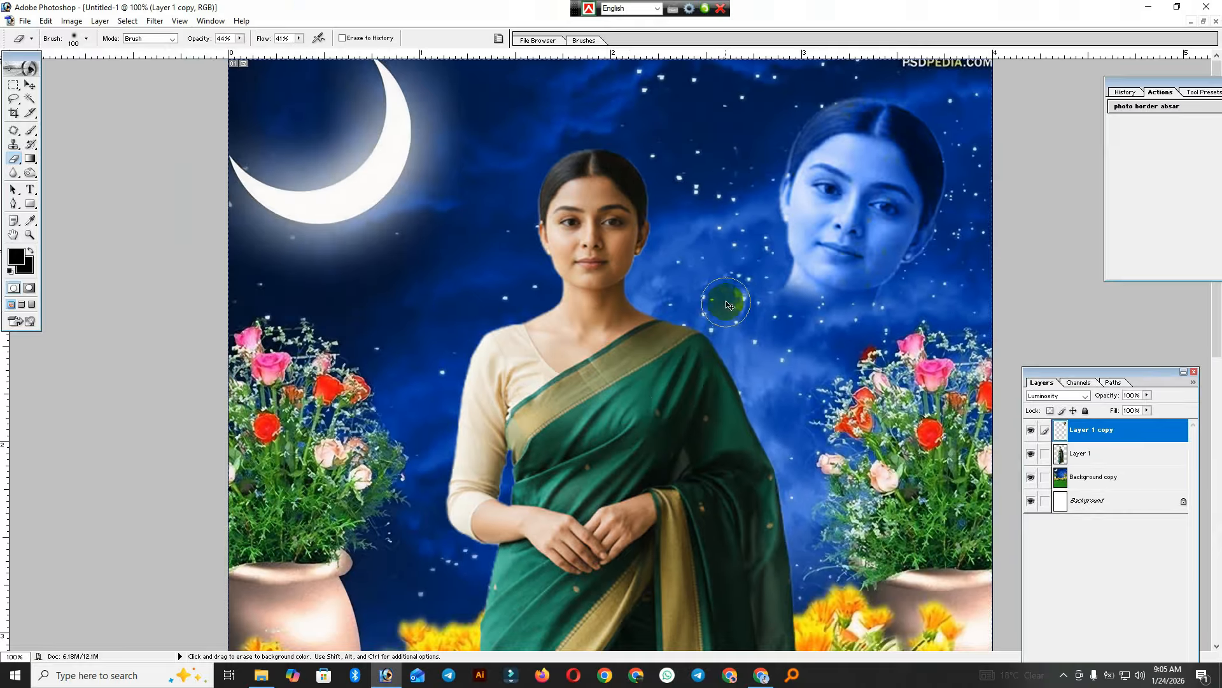
{"action": "key", "text": "ctrl+minus"}
{"action": "key", "text": "ctrl+minus"}
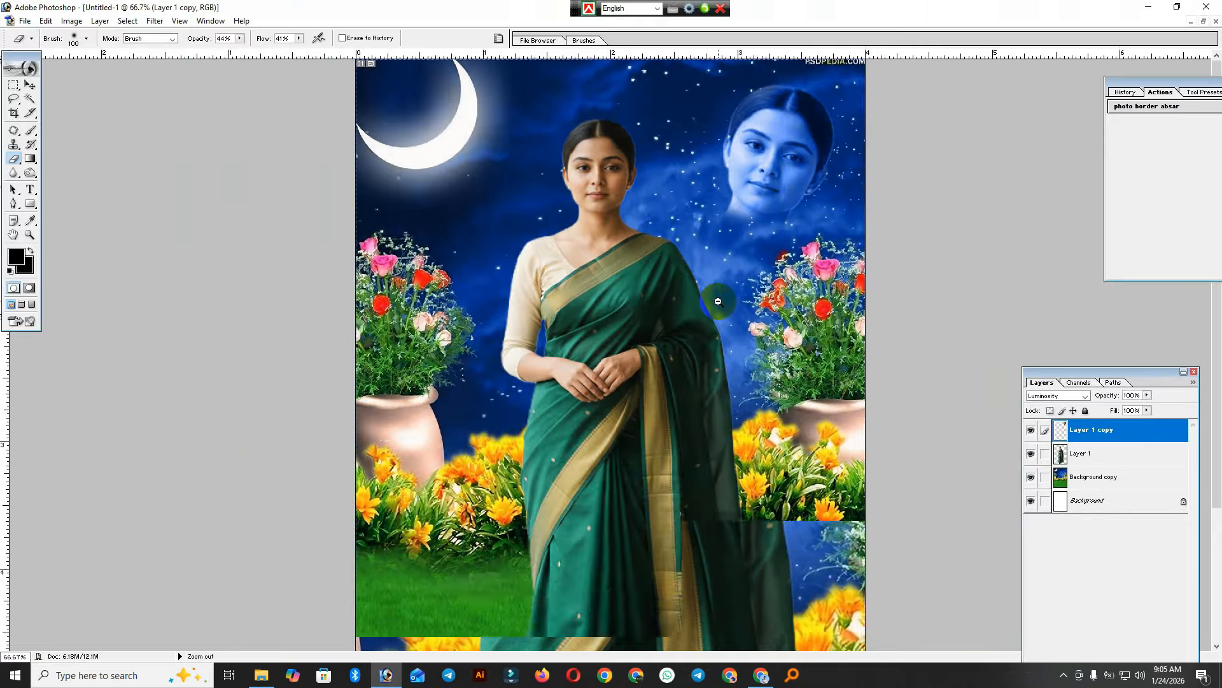
{"action": "key", "text": "ctrl+minus"}
{"action": "key", "text": "ctrl+0"}
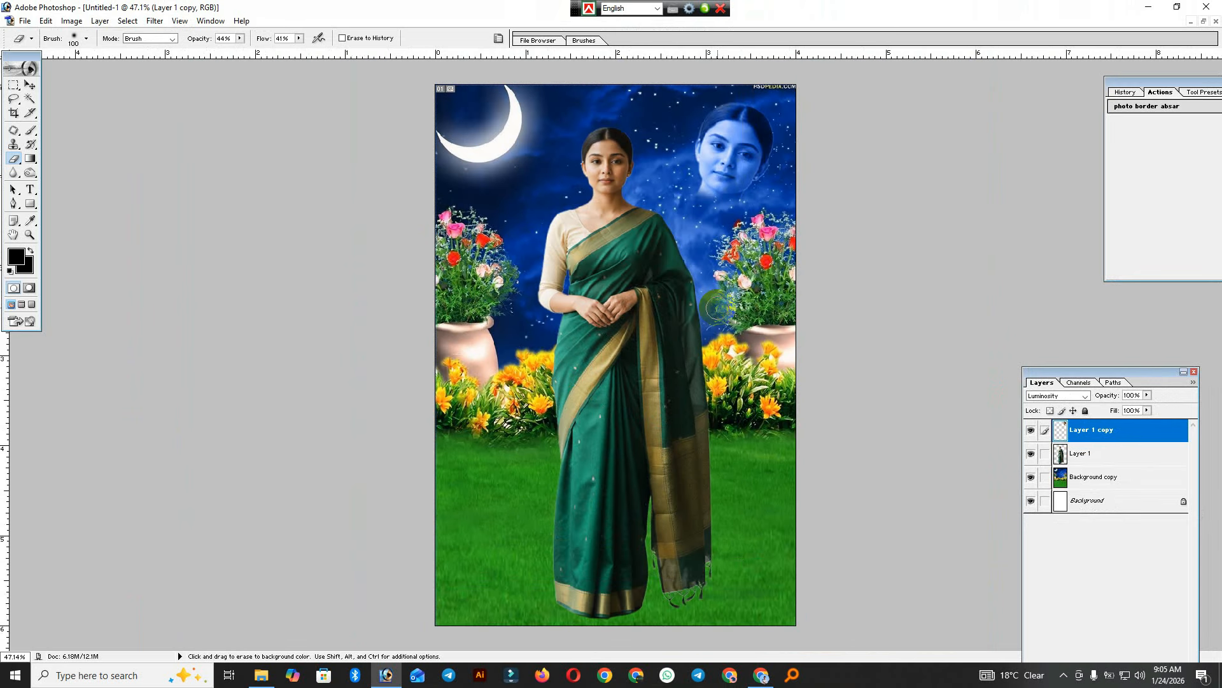
{"action": "key", "text": "ctrl+minus"}
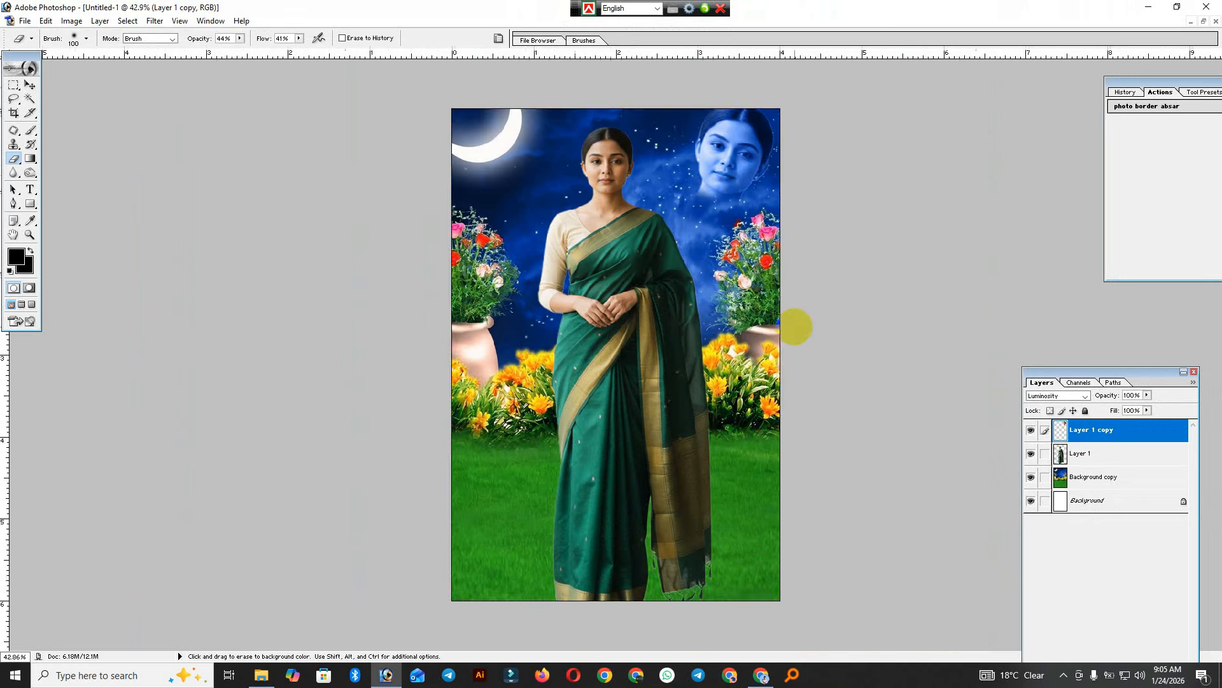
{"action": "key", "text": "ctrl+0"}
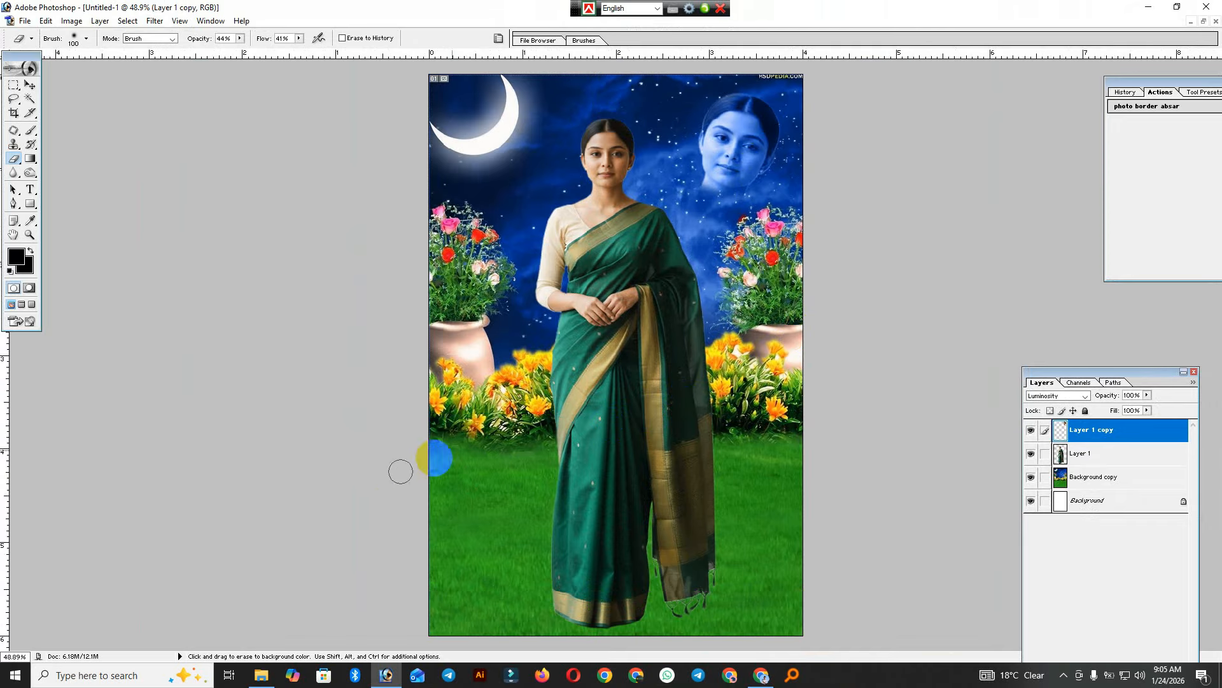
- Move the full-length woman on Layer 1 slightly up so more grass lies below her saree hem
{"action": "scroll", "coordinate": [592, 378], "scroll_direction": "down", "scroll_amount": 2}
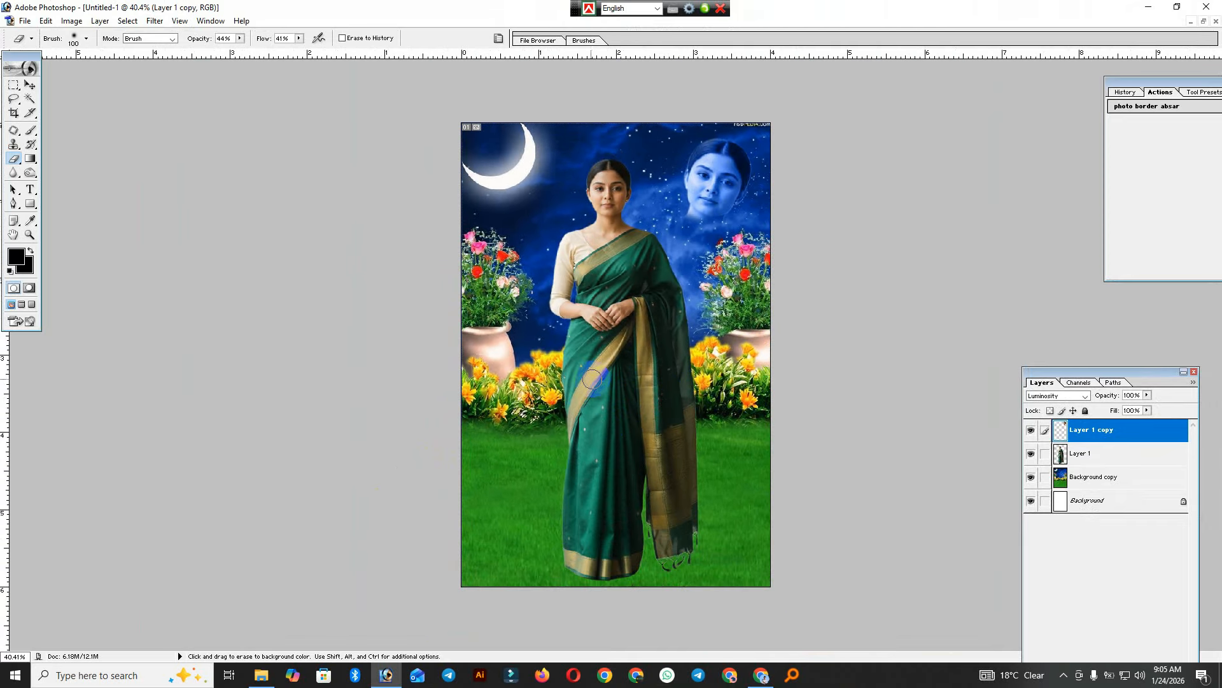
{"action": "key", "text": "ctrl+space"}
{"action": "left_click", "coordinate": [589, 608]}
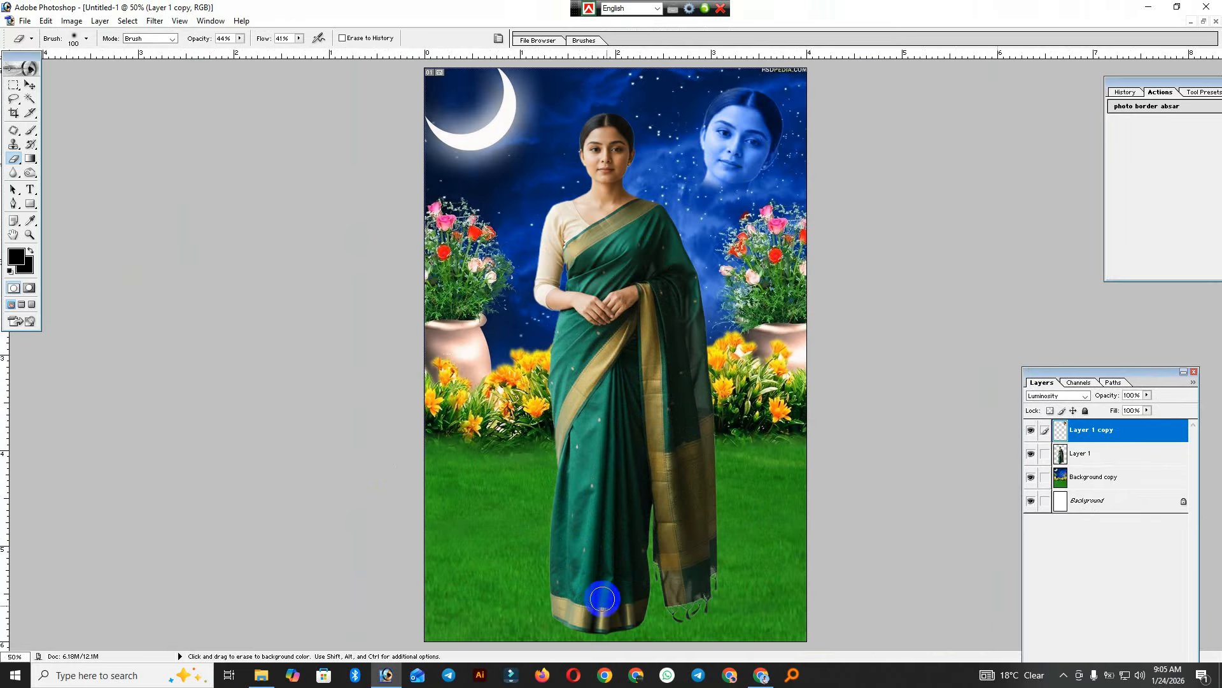
{"action": "scroll", "coordinate": [656, 617], "scroll_direction": "up", "scroll_amount": 1}
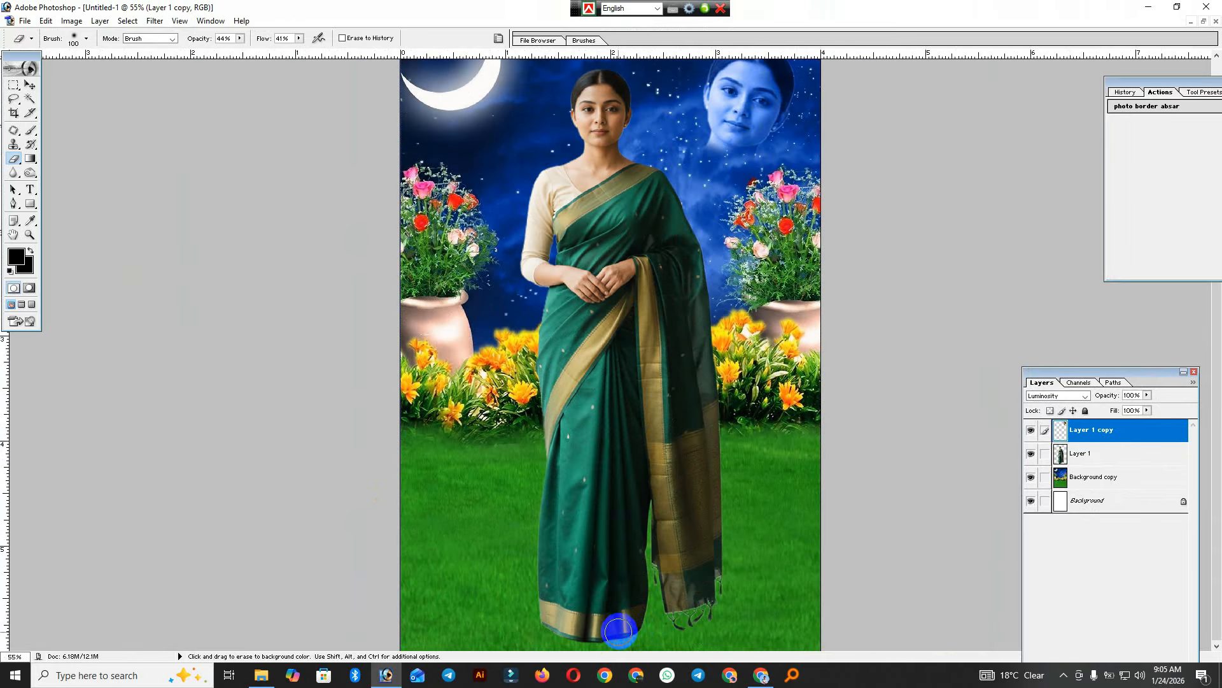
{"action": "mouse_move", "coordinate": [601, 632]}
{"action": "left_mouse_down"}
{"action": "mouse_move", "coordinate": [554, 636]}
{"action": "mouse_move", "coordinate": [596, 640]}
{"action": "mouse_move", "coordinate": [574, 638]}
{"action": "mouse_move", "coordinate": [596, 633]}
{"action": "mouse_move", "coordinate": [628, 564]}
{"action": "left_mouse_up"}
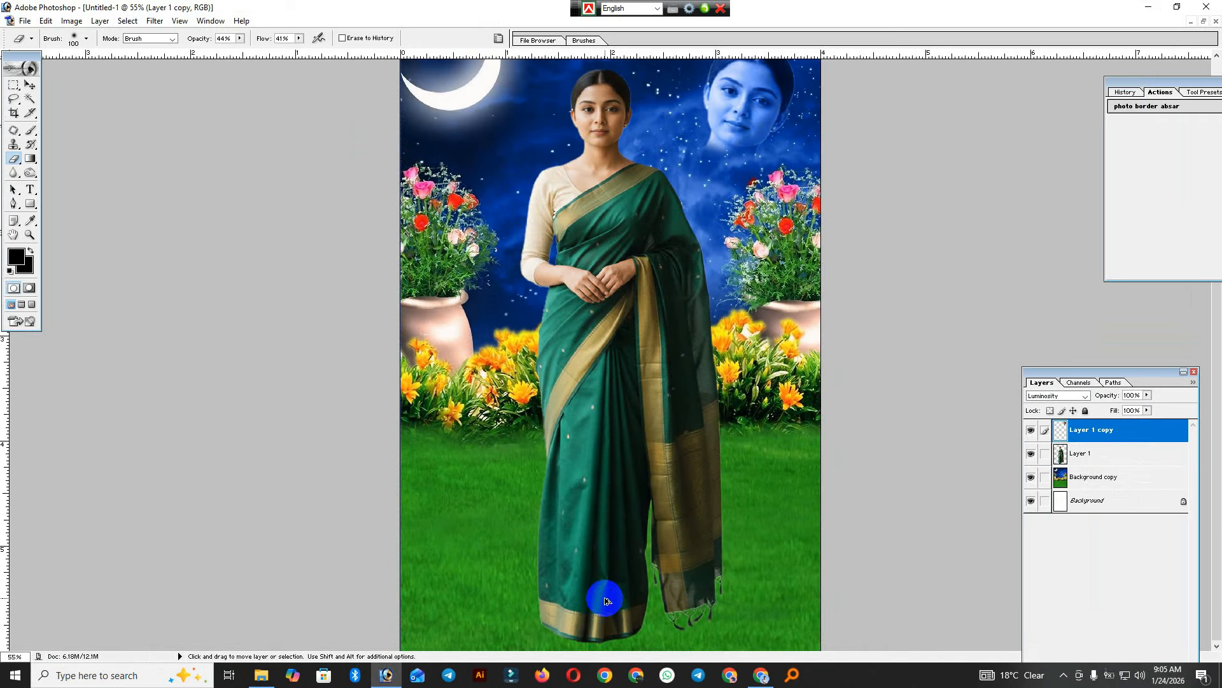
{"action": "key", "text": "ctrl+minus"}
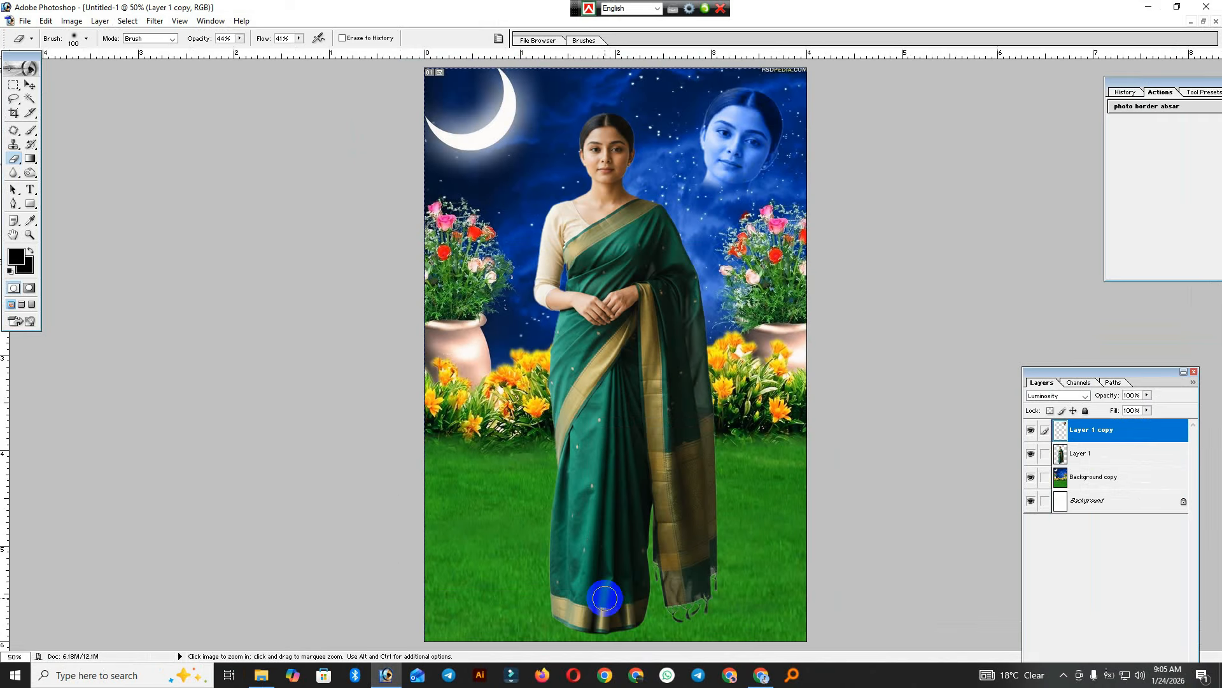
{"action": "key", "text": "v"}
{"action": "left_click_drag", "start_coordinate": [588, 399], "coordinate": [591, 385]}
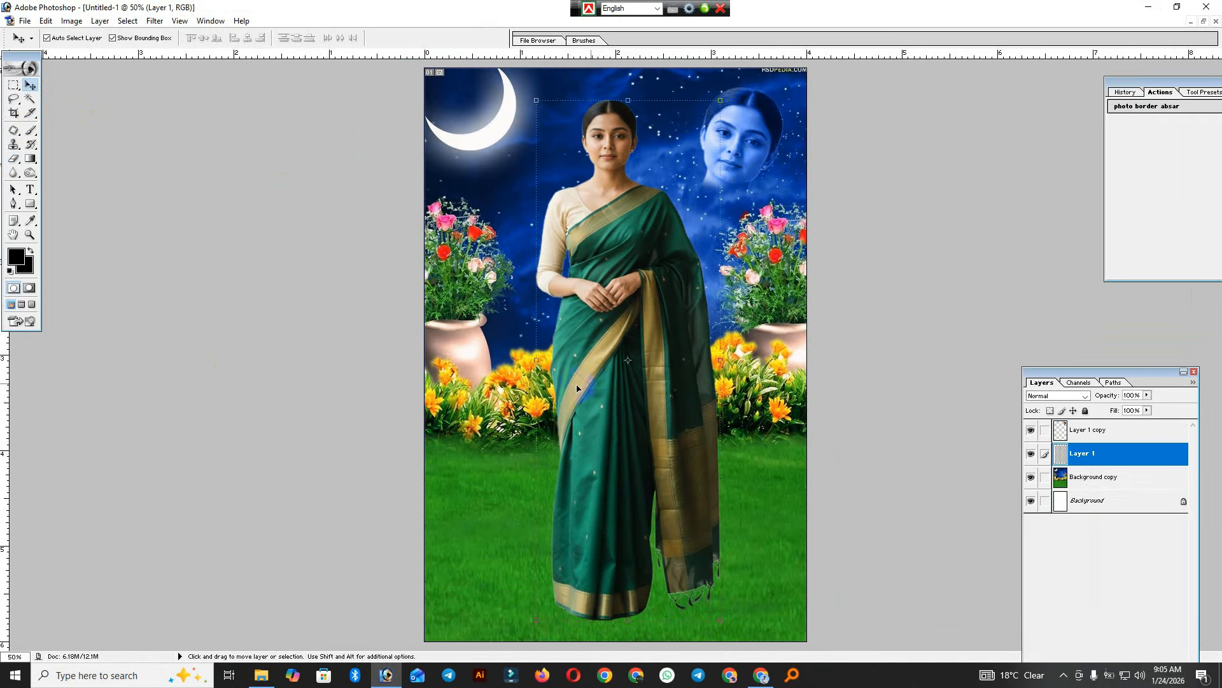
{"action": "key", "text": "ctrl+minus"}
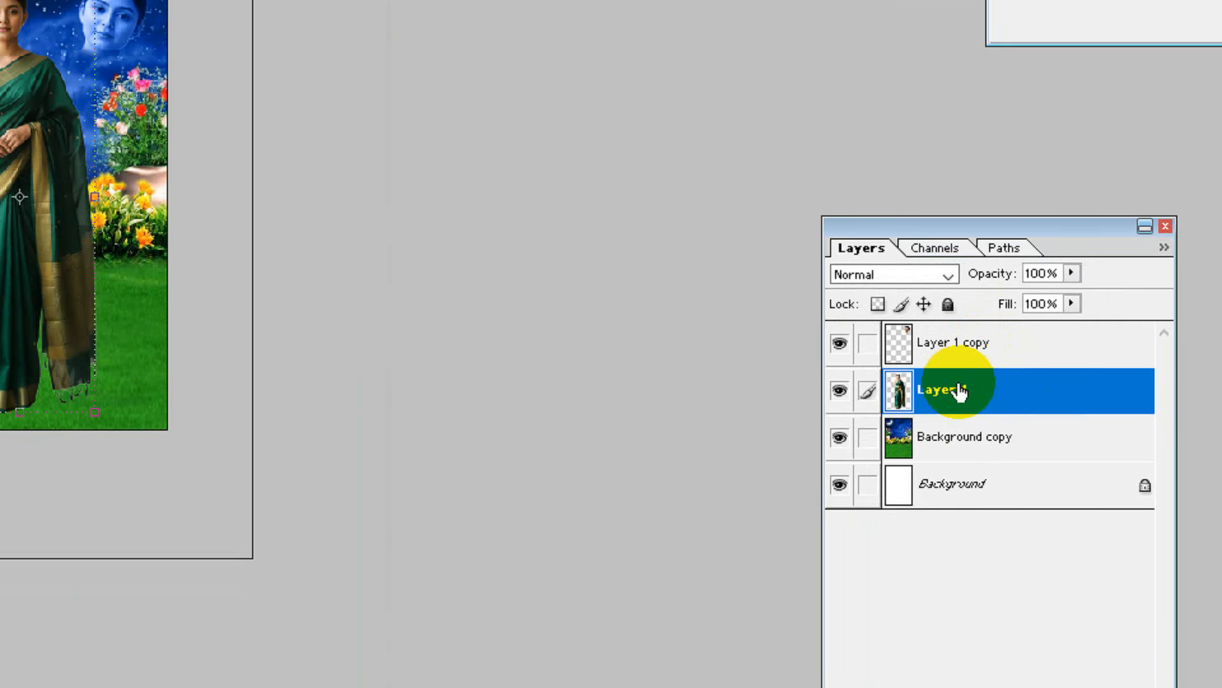
- Add a new empty layer directly above Layer 1 copy
{"action": "left_click", "coordinate": [1040, 387]}
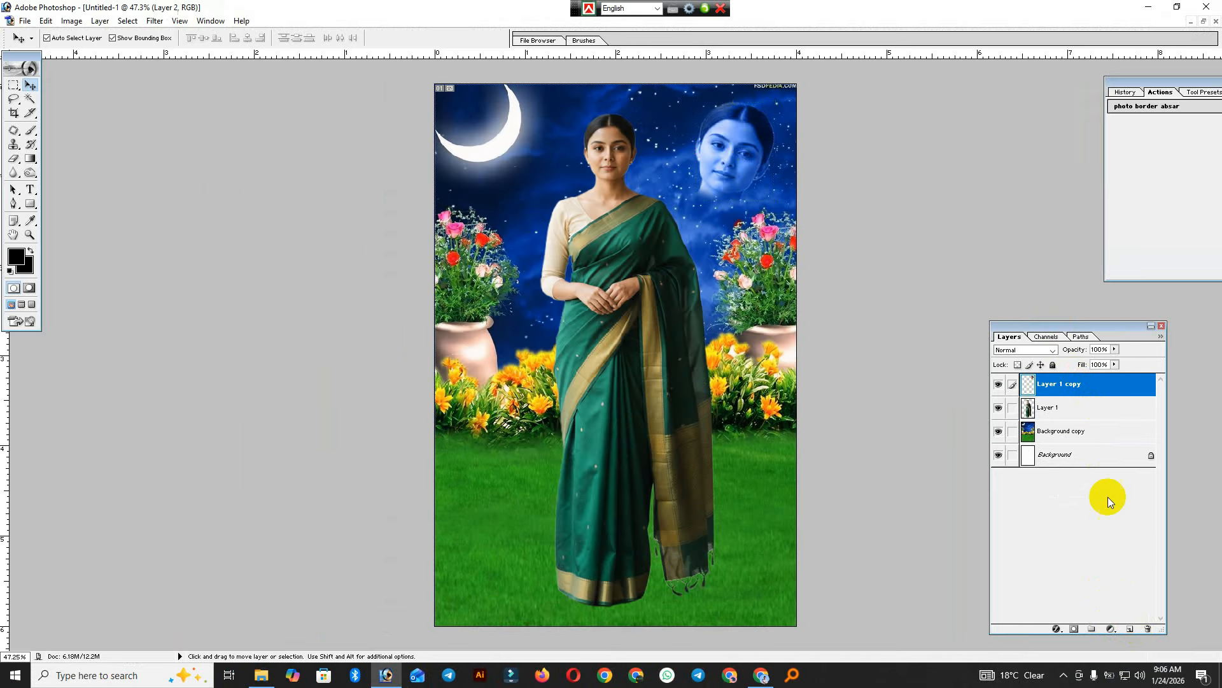
{"action": "key", "text": "ctrl+shift+alt+n"}
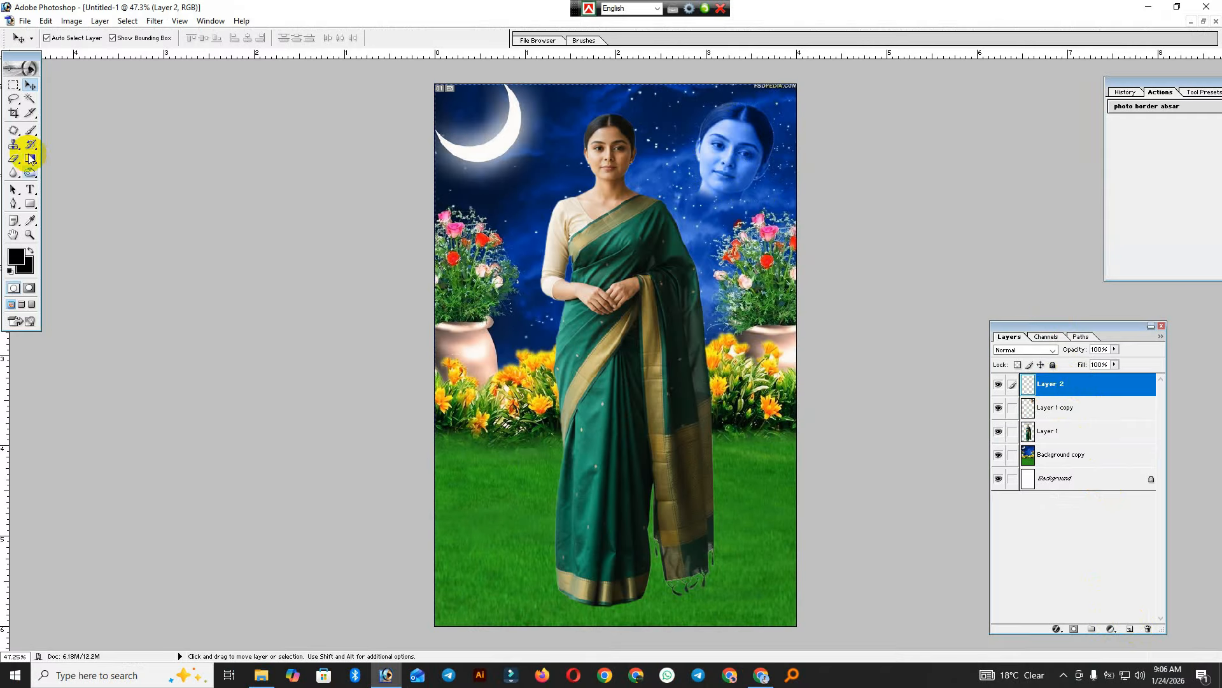
- Set up the Brush tool with a soft 198 px tip, 43% opacity and 47% flow for painting in black
{"action": "left_click_drag", "start_coordinate": [30, 130], "coordinate": [70, 127]}
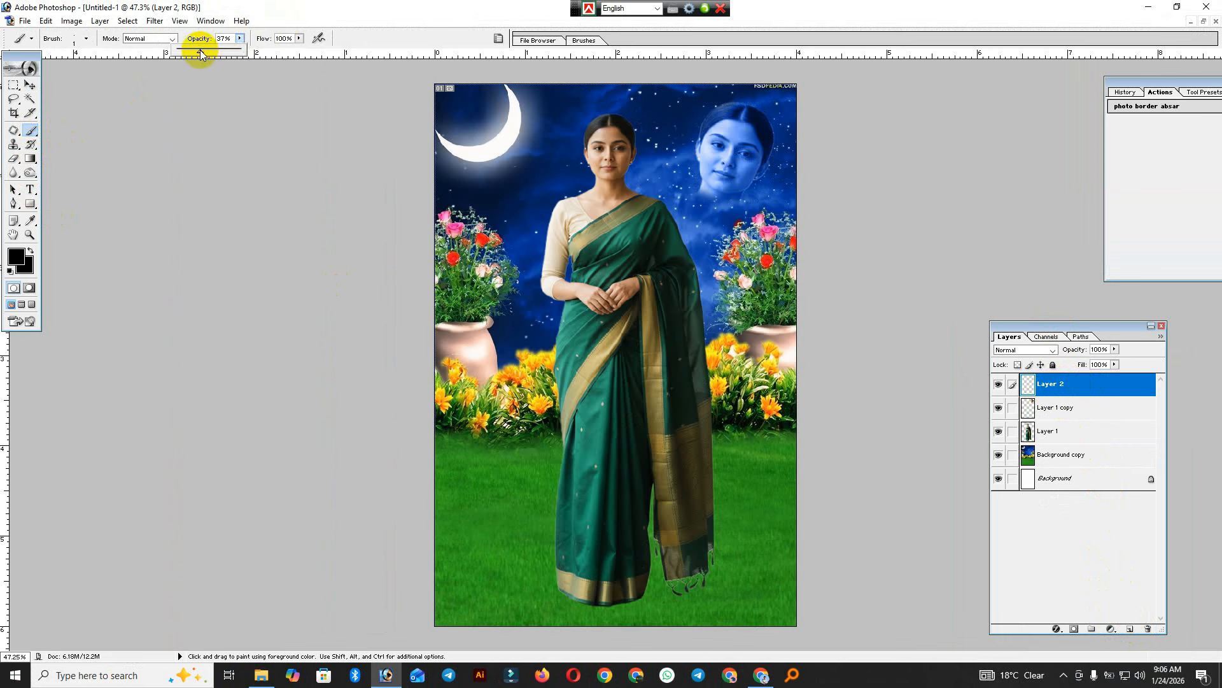
{"action": "left_click_drag", "start_coordinate": [200, 50], "coordinate": [265, 40]}
{"action": "left_click", "coordinate": [298, 39]}
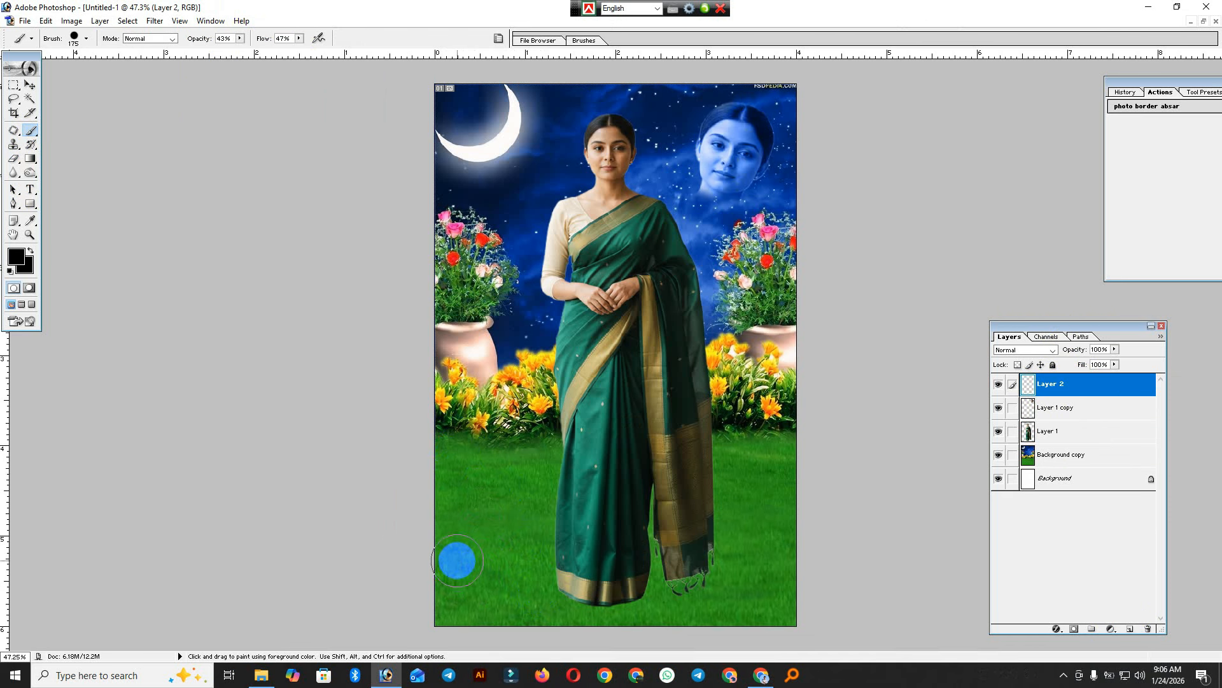
{"action": "left_click", "coordinate": [85, 39]}
{"action": "left_click_drag", "start_coordinate": [105, 72], "coordinate": [108, 72]}
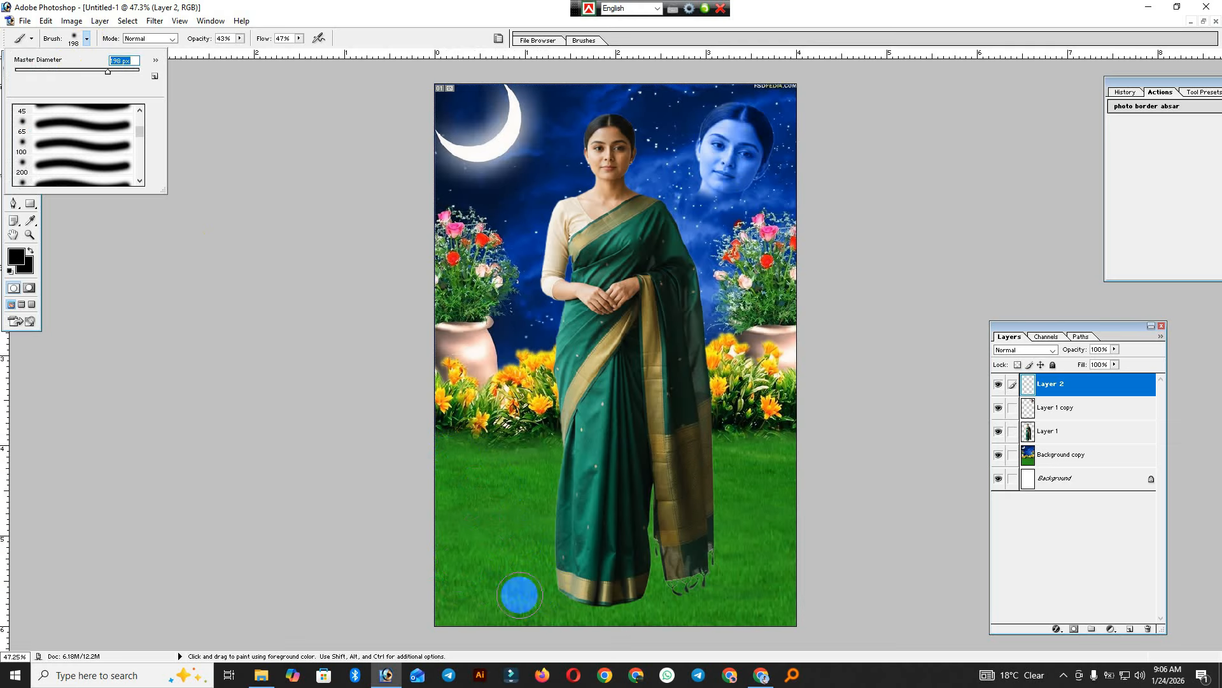
- Paint soft black shading on Layer 2 across the grass along the image's lower edge and beneath the saree hem
{"action": "mouse_move", "coordinate": [536, 593]}
{"action": "left_mouse_down"}
{"action": "mouse_move", "coordinate": [580, 612]}
{"action": "mouse_move", "coordinate": [683, 603]}
{"action": "mouse_move", "coordinate": [506, 588]}
{"action": "mouse_move", "coordinate": [447, 609]}
{"action": "mouse_move", "coordinate": [566, 613]}
{"action": "mouse_move", "coordinate": [568, 587]}
{"action": "mouse_move", "coordinate": [703, 572]}
{"action": "mouse_move", "coordinate": [695, 584]}
{"action": "mouse_move", "coordinate": [712, 573]}
{"action": "mouse_move", "coordinate": [628, 625]}
{"action": "mouse_move", "coordinate": [805, 614]}
{"action": "left_mouse_up"}
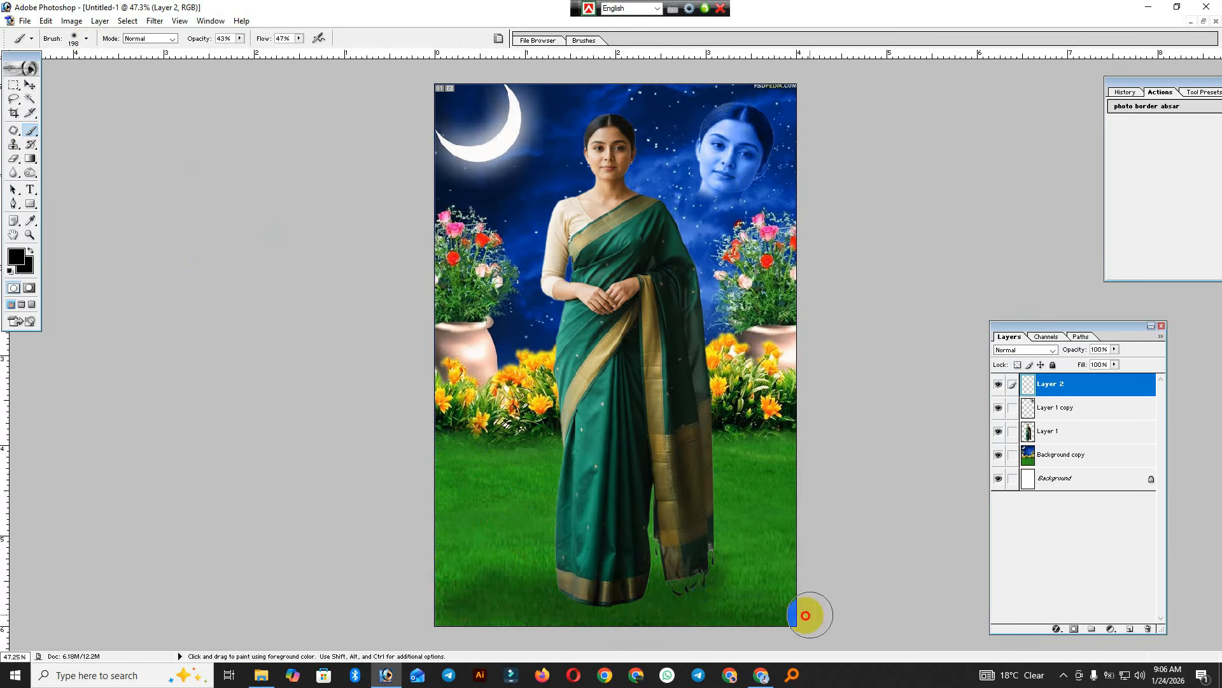
{"action": "left_click", "coordinate": [444, 593]}
{"action": "left_click_drag", "start_coordinate": [444, 593], "coordinate": [481, 642]}
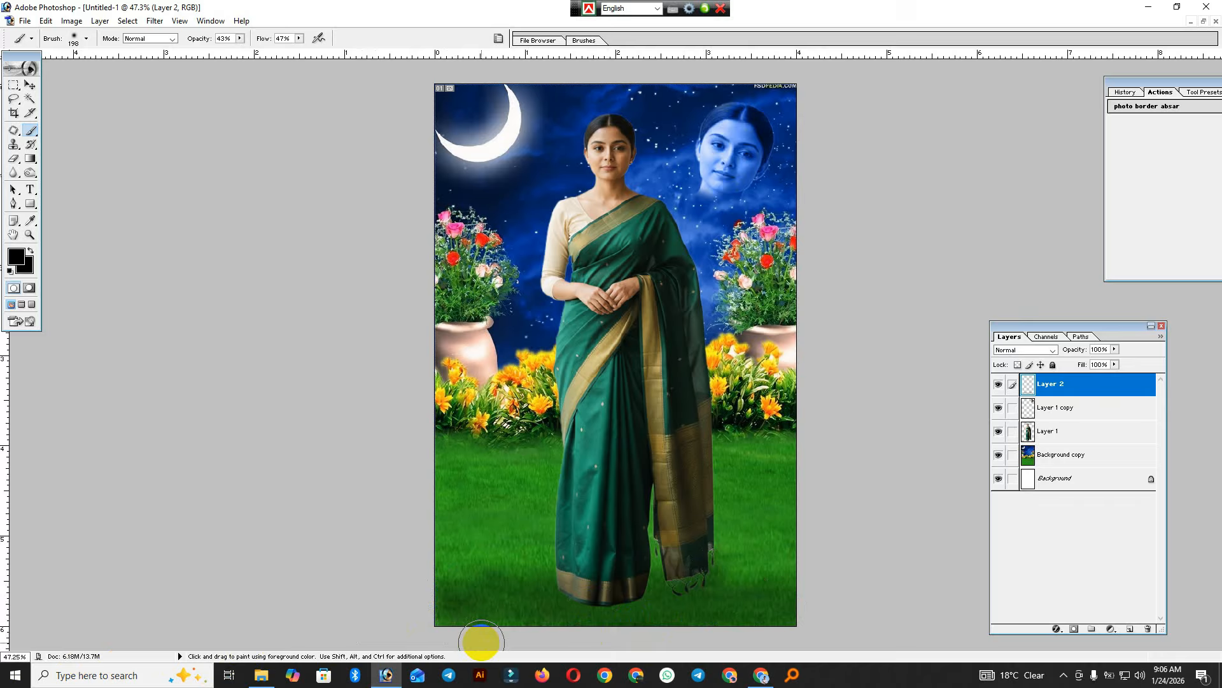
{"action": "left_click", "coordinate": [600, 575]}
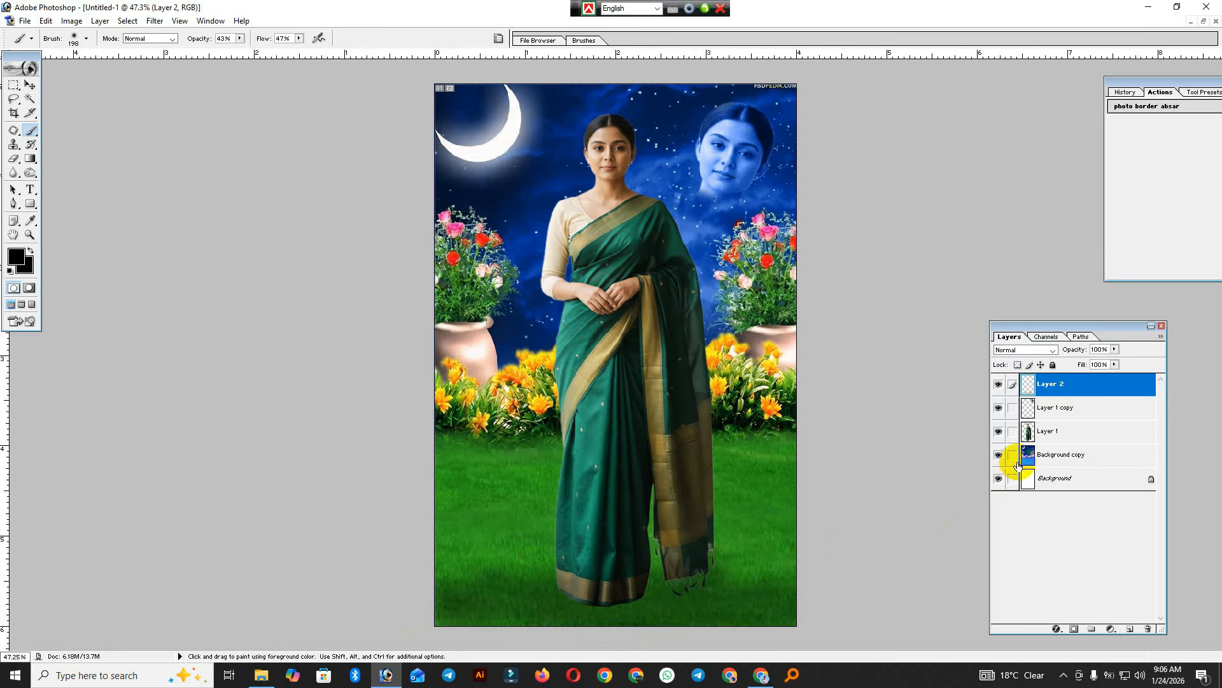
{"action": "left_click", "coordinate": [685, 594]}
{"action": "left_click_drag", "start_coordinate": [686, 602], "coordinate": [646, 600]}
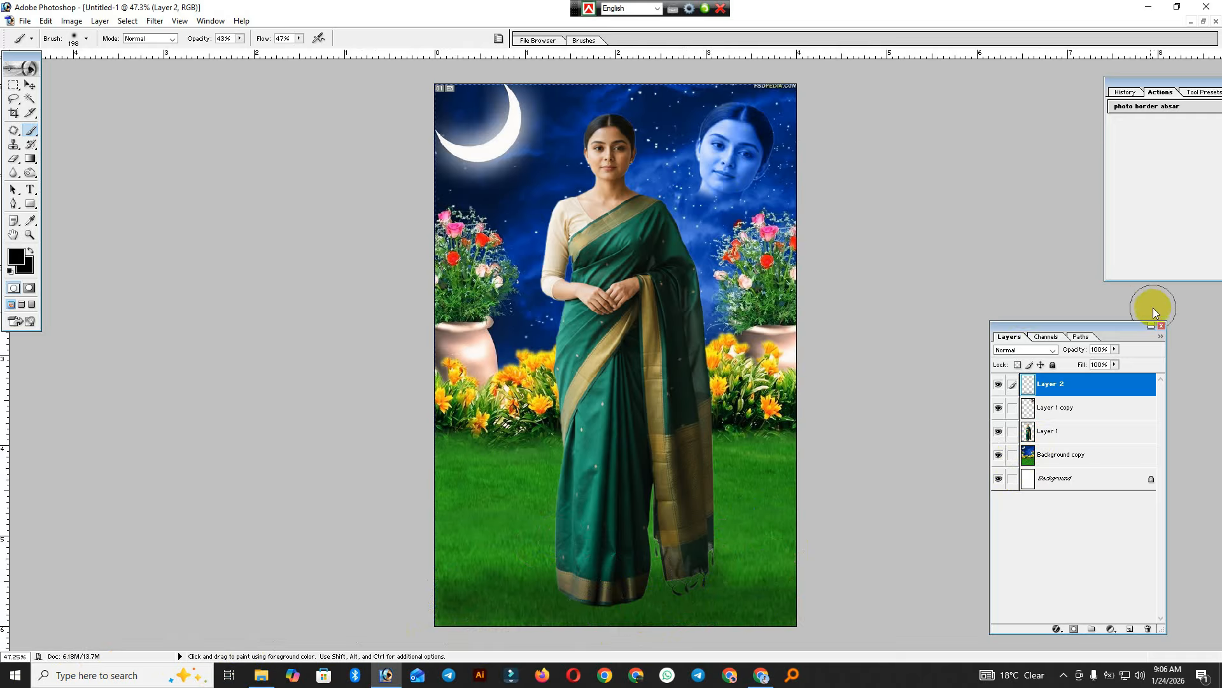
- Reduce Layer 2's opacity to 56% and its fill to 80% to soften the painted shading
{"action": "left_click", "coordinate": [1115, 349]}
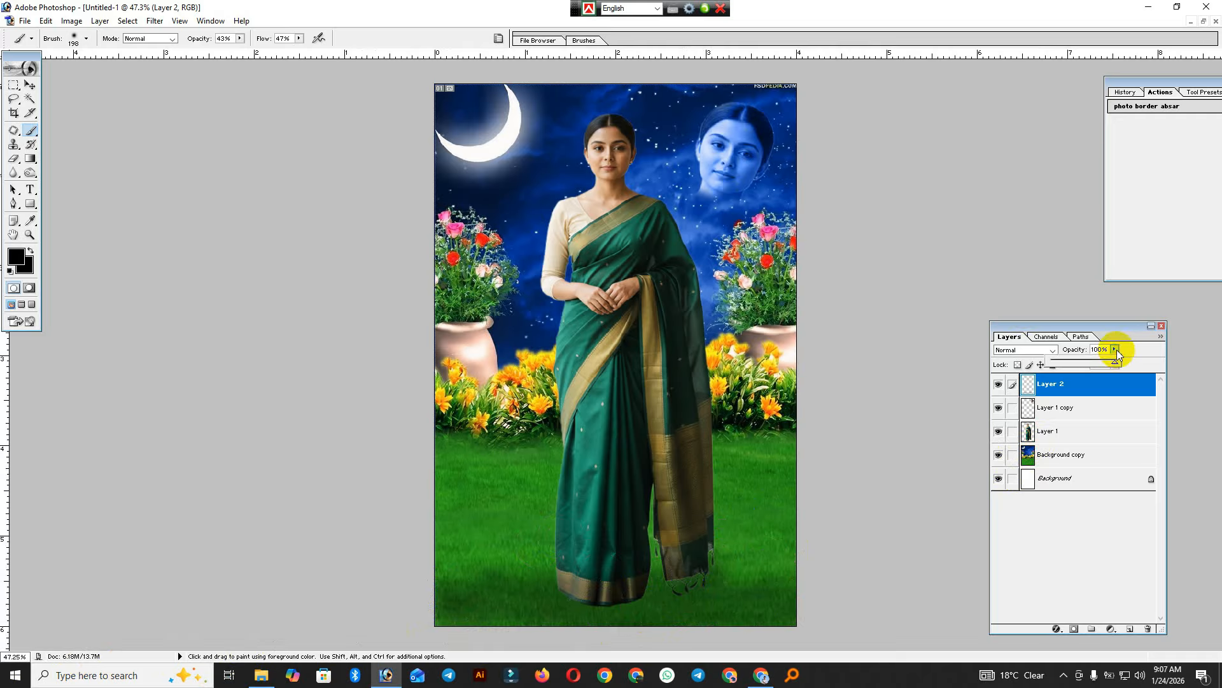
{"action": "left_click", "coordinate": [1087, 363]}
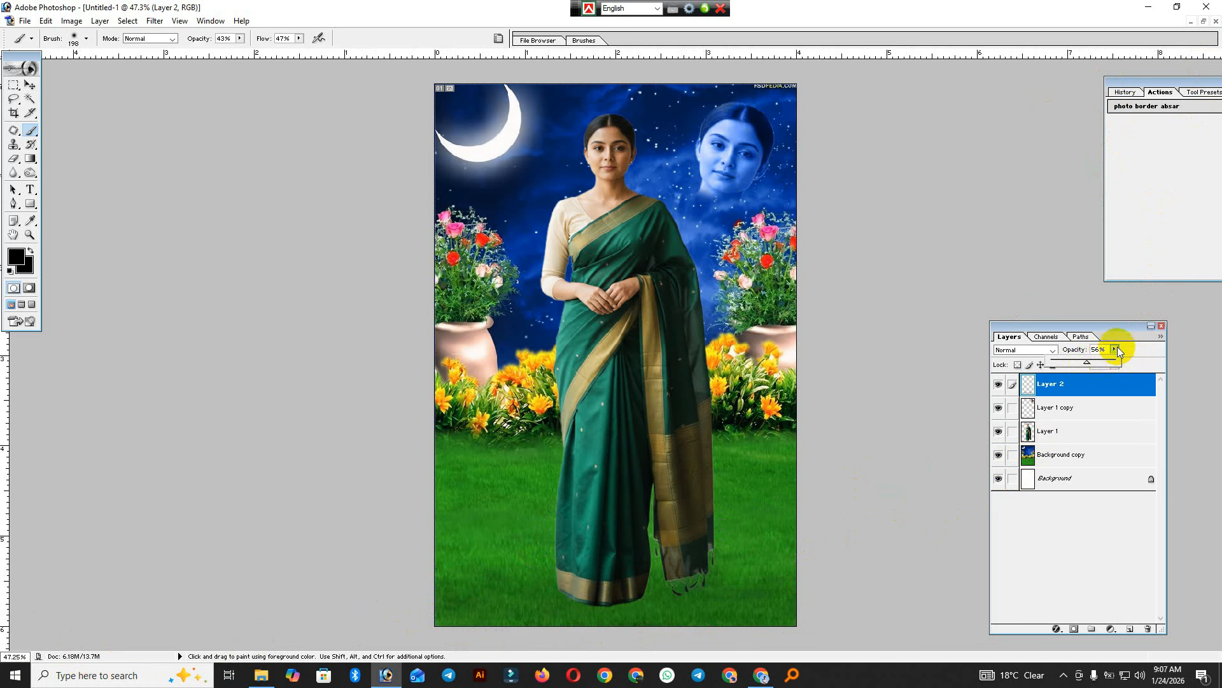
{"action": "left_click_drag", "start_coordinate": [1119, 336], "coordinate": [1116, 362]}
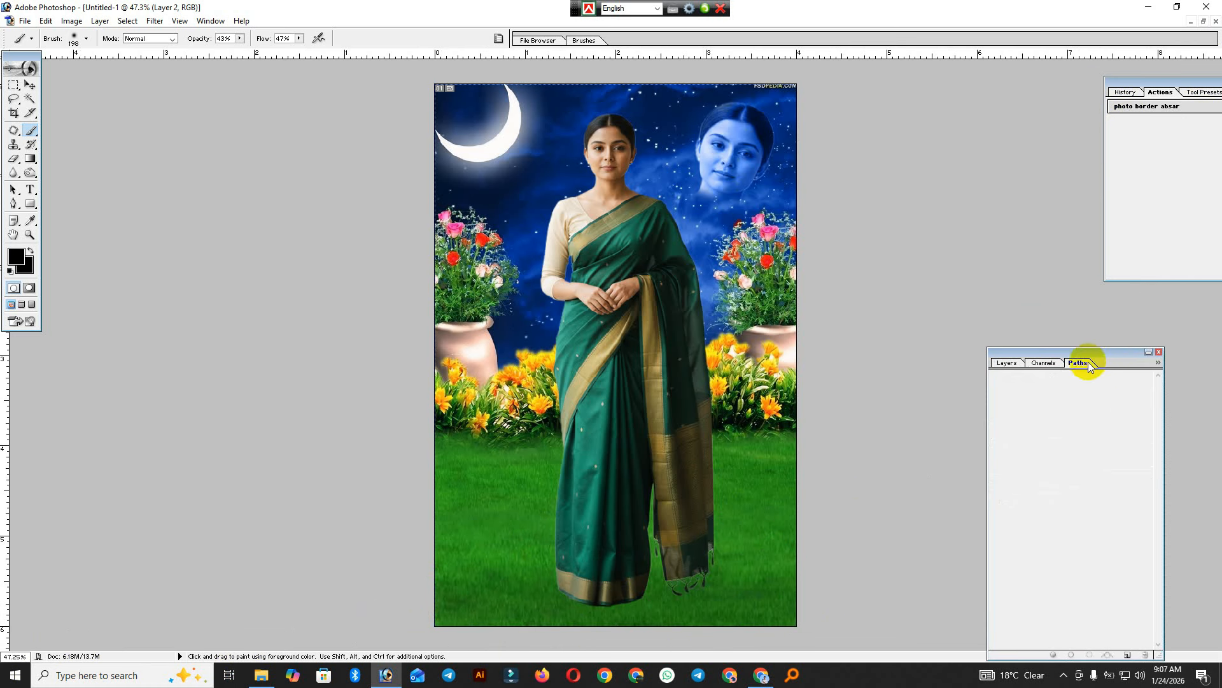
{"action": "left_click", "coordinate": [1009, 363]}
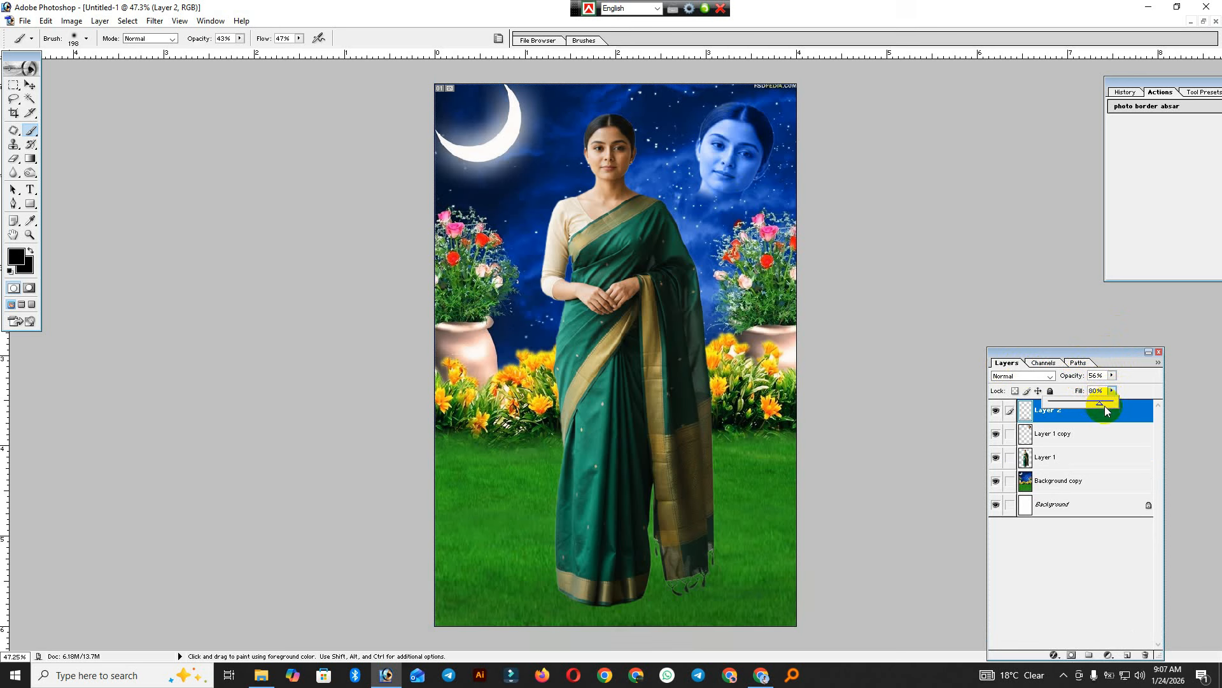
- Restore the Untitled-1 composition to a floating window and show it at 25% beside the source cutout
{"action": "left_click", "coordinate": [14, 113]}
{"action": "key", "text": "ctrl+minus"}
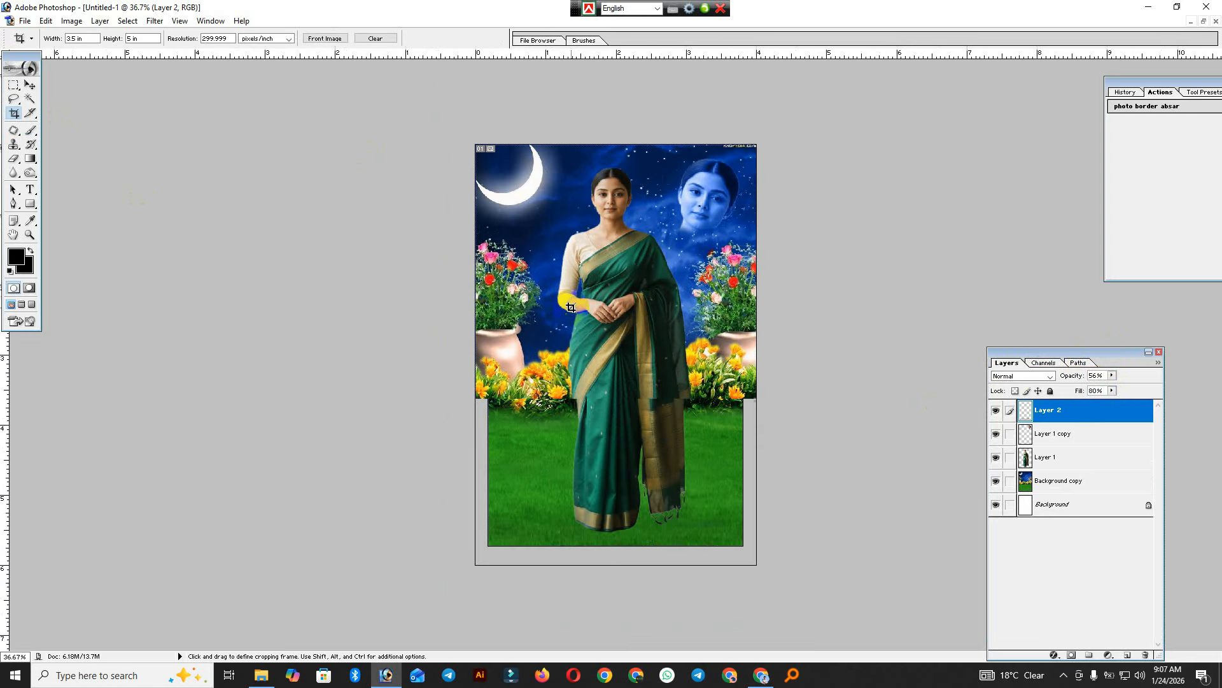
{"action": "key", "text": "ctrl+minus"}
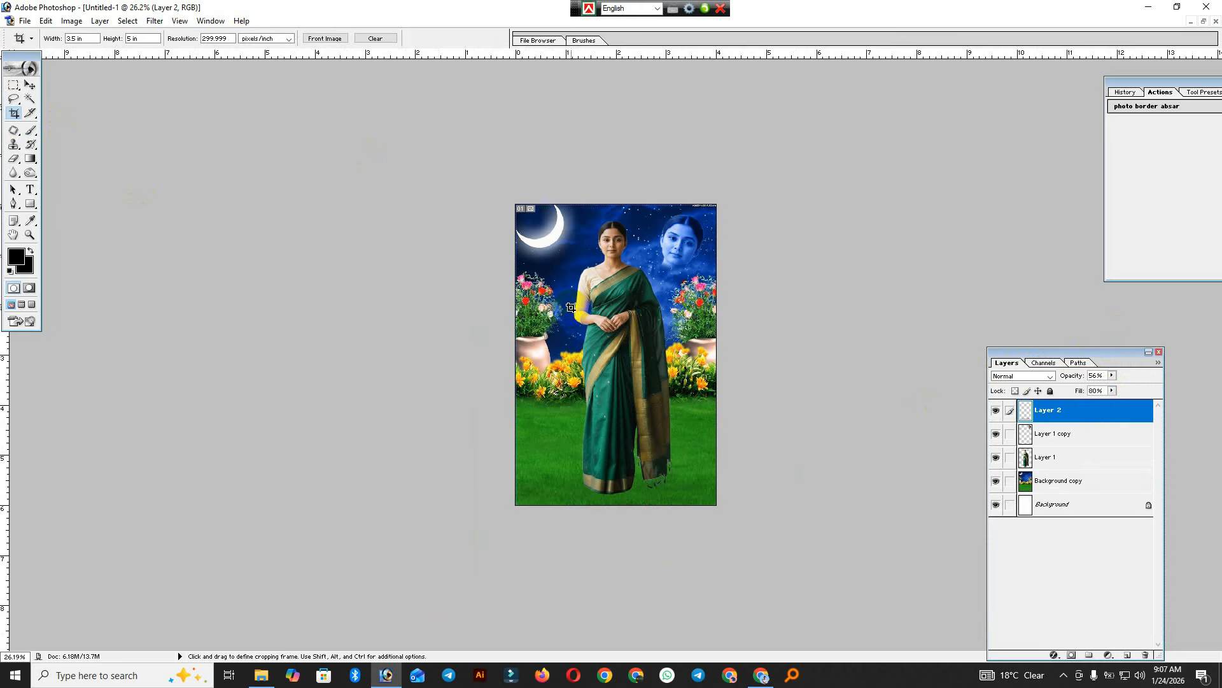
{"action": "key", "text": "ctrl+plus"}
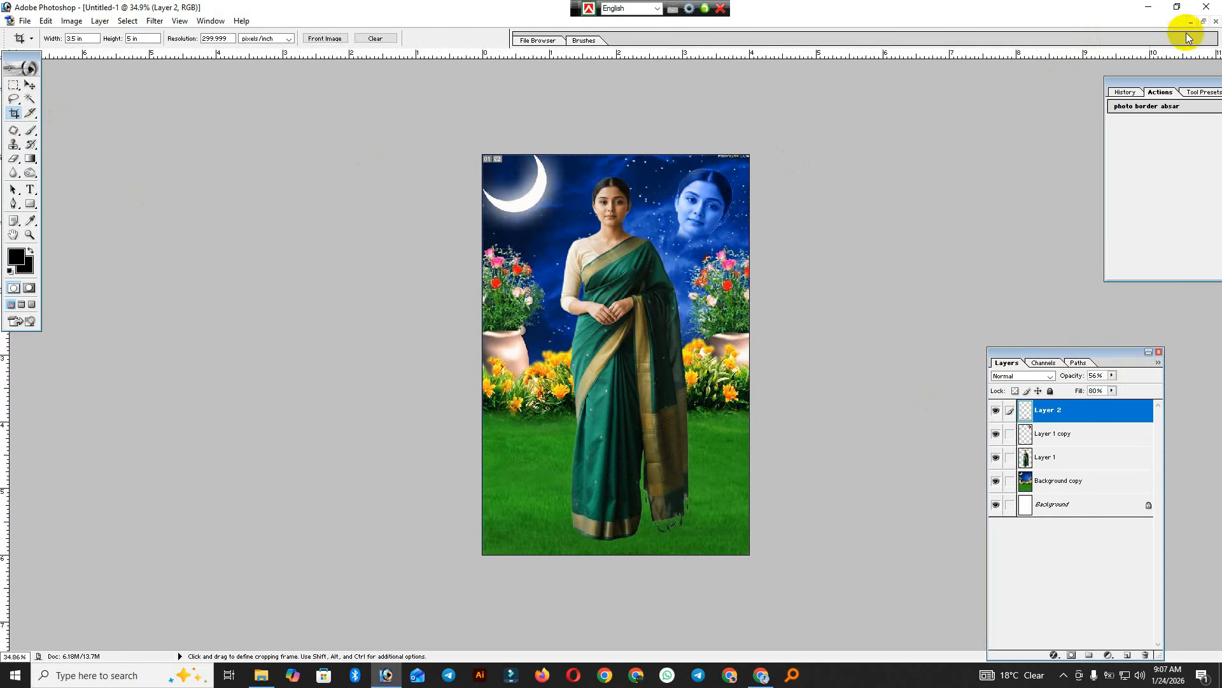
{"action": "left_click", "coordinate": [1204, 21]}
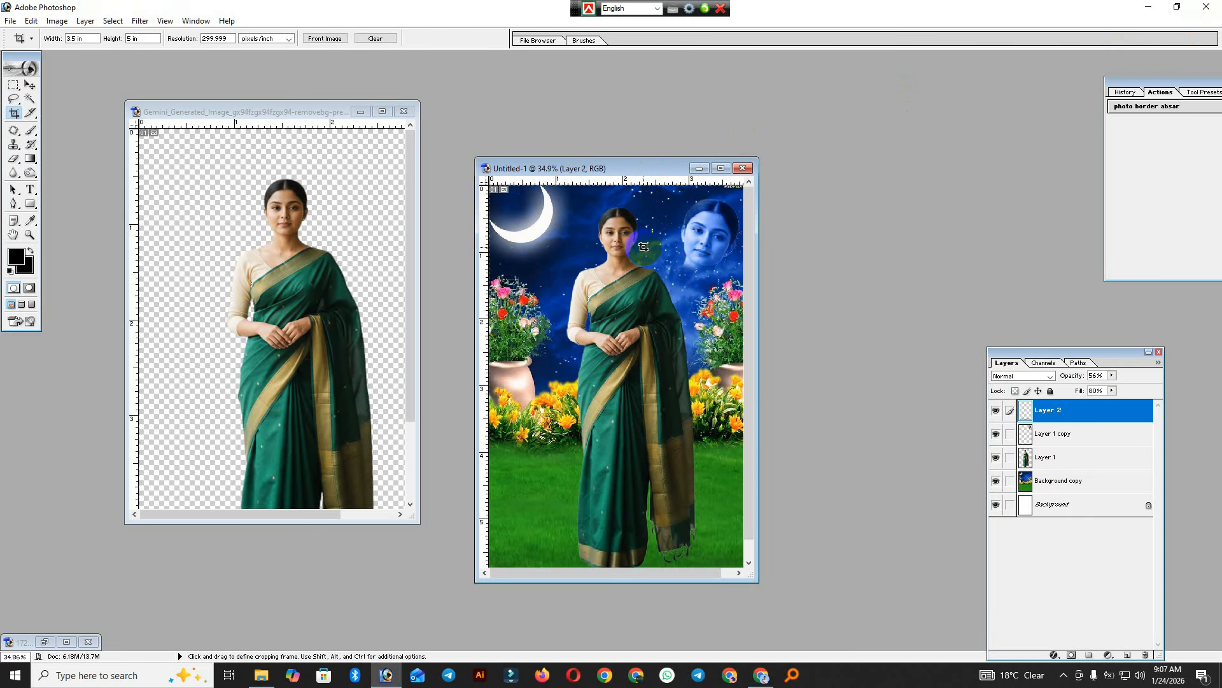
{"action": "left_click", "coordinate": [615, 327], "text": "alt"}
{"action": "left_click", "coordinate": [617, 331], "text": "alt"}
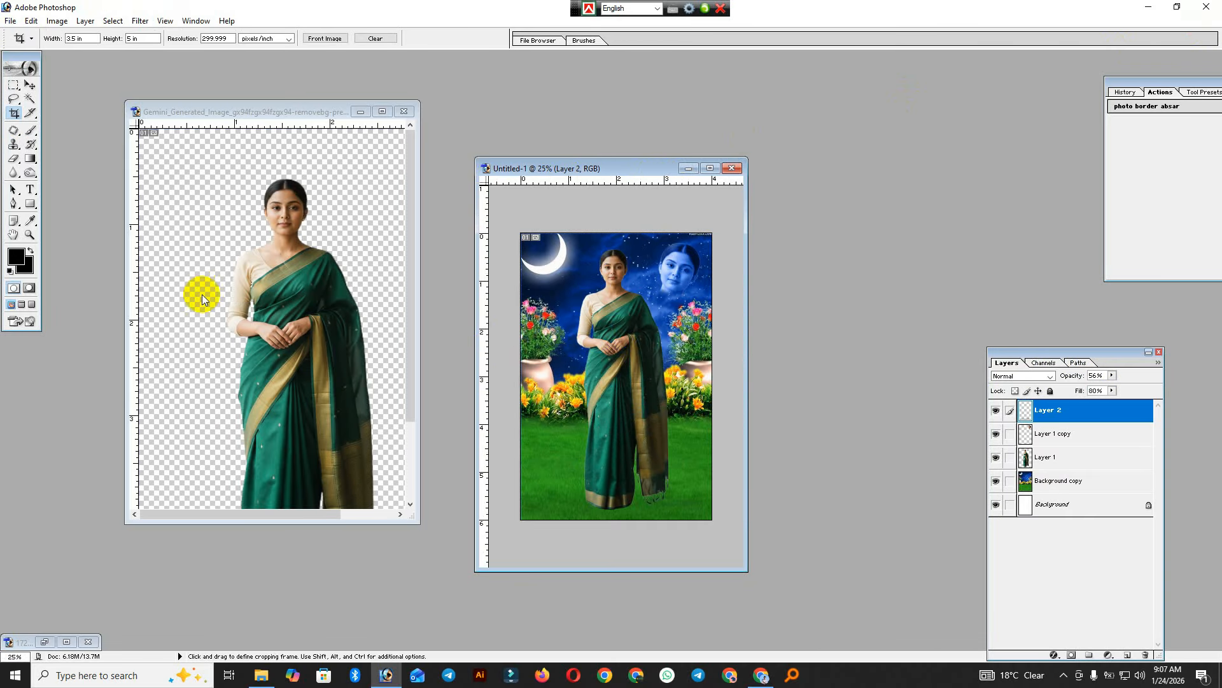
- Move the composition window clear of the source saree cutout and close the cutout document
{"action": "left_click", "coordinate": [245, 227]}
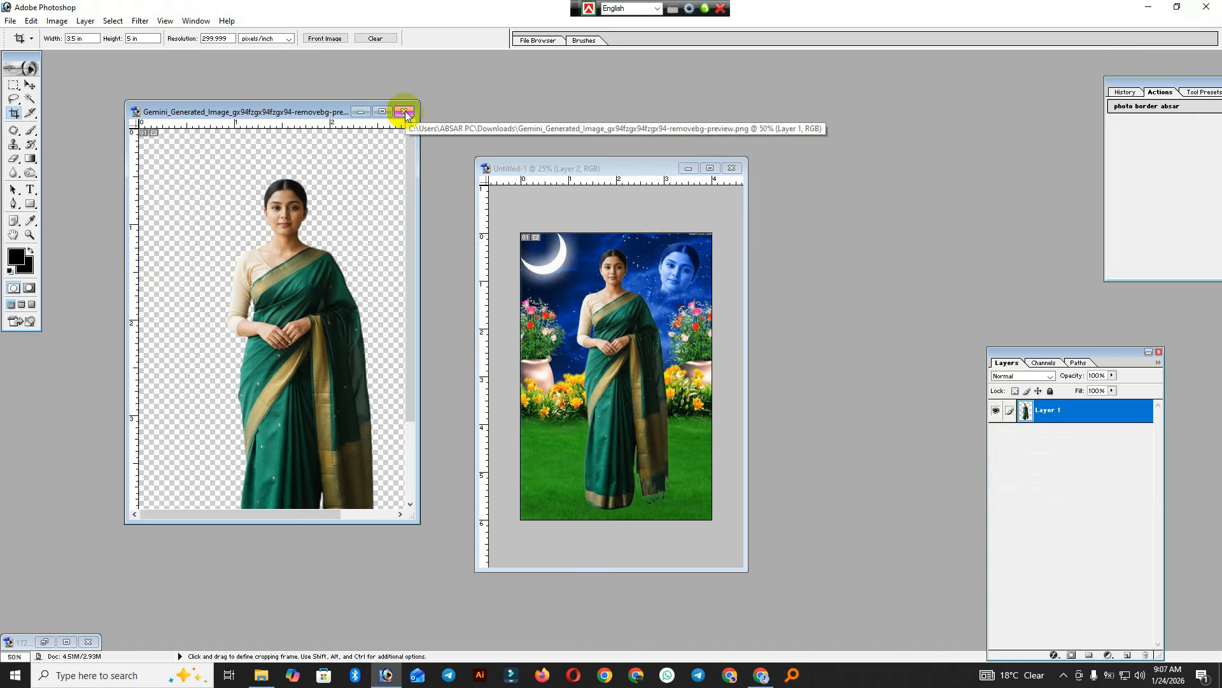
{"action": "left_click", "coordinate": [653, 276]}
{"action": "left_click_drag", "start_coordinate": [592, 167], "coordinate": [656, 93]}
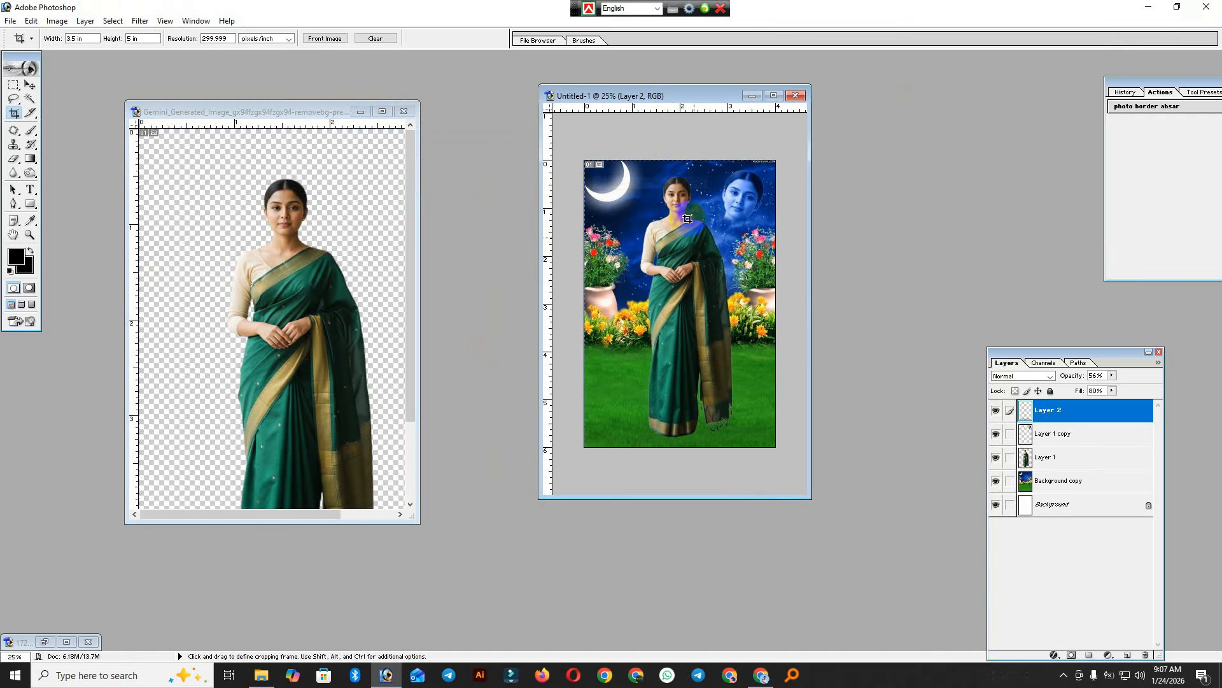
{"action": "left_click", "coordinate": [296, 110]}
{"action": "left_click", "coordinate": [403, 112]}
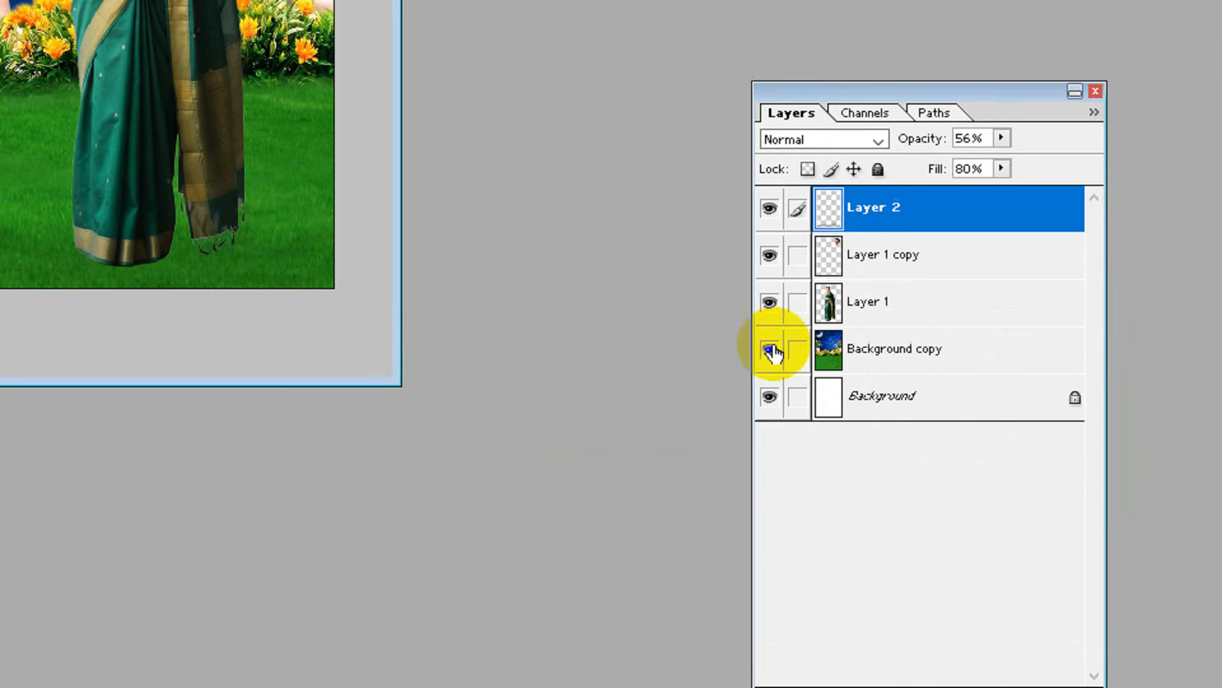
- Hide the night garden layer and copy the flower-and-fence backdrop from 1729512463938.jpg into the composition
{"action": "left_click", "coordinate": [771, 349]}
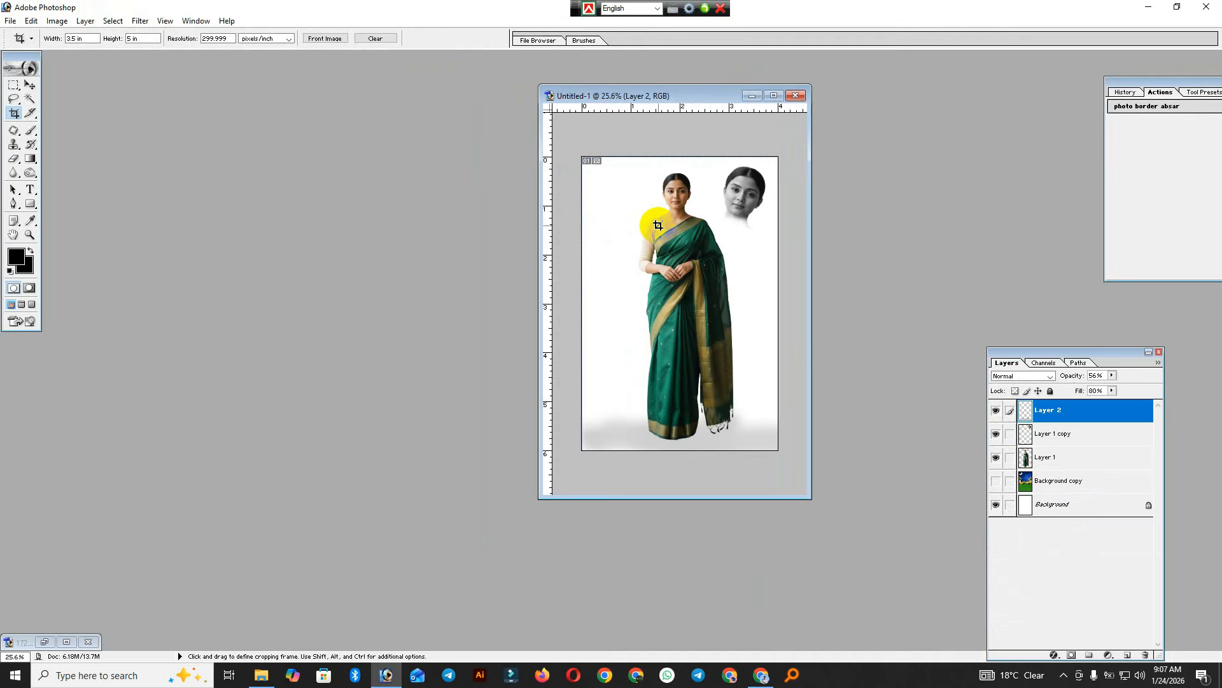
{"action": "left_click", "coordinate": [44, 641]}
{"action": "left_click_drag", "start_coordinate": [630, 105], "coordinate": [301, 103]}
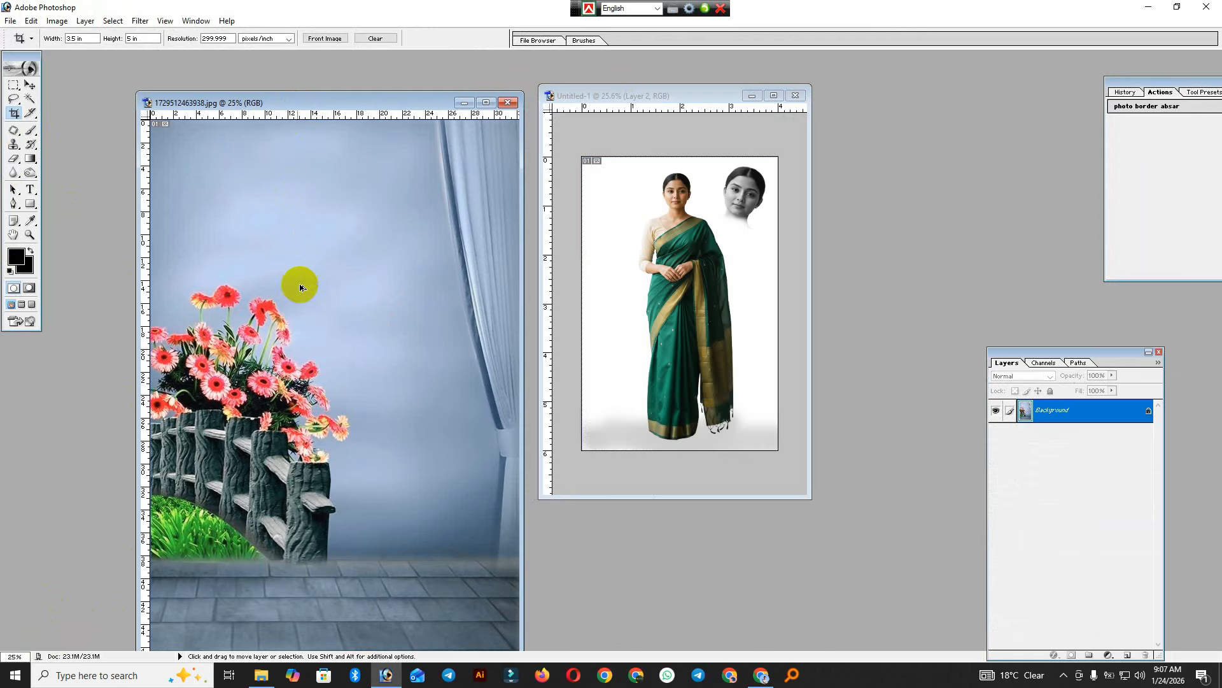
{"action": "left_click", "coordinate": [645, 275]}
{"action": "left_click_drag", "start_coordinate": [645, 275], "coordinate": [649, 271]}
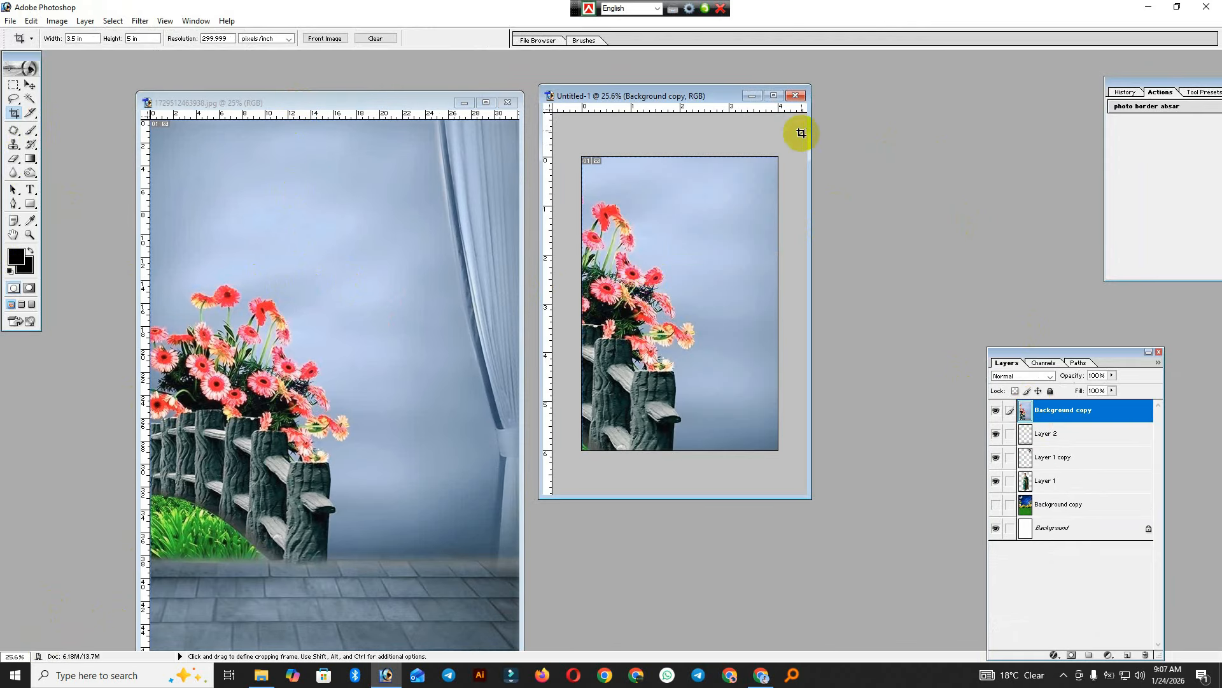
- Maximize the composition and scale the new flower-and-fence backdrop down to fit the canvas exactly
{"action": "left_click", "coordinate": [780, 98]}
{"action": "left_click", "coordinate": [30, 85]}
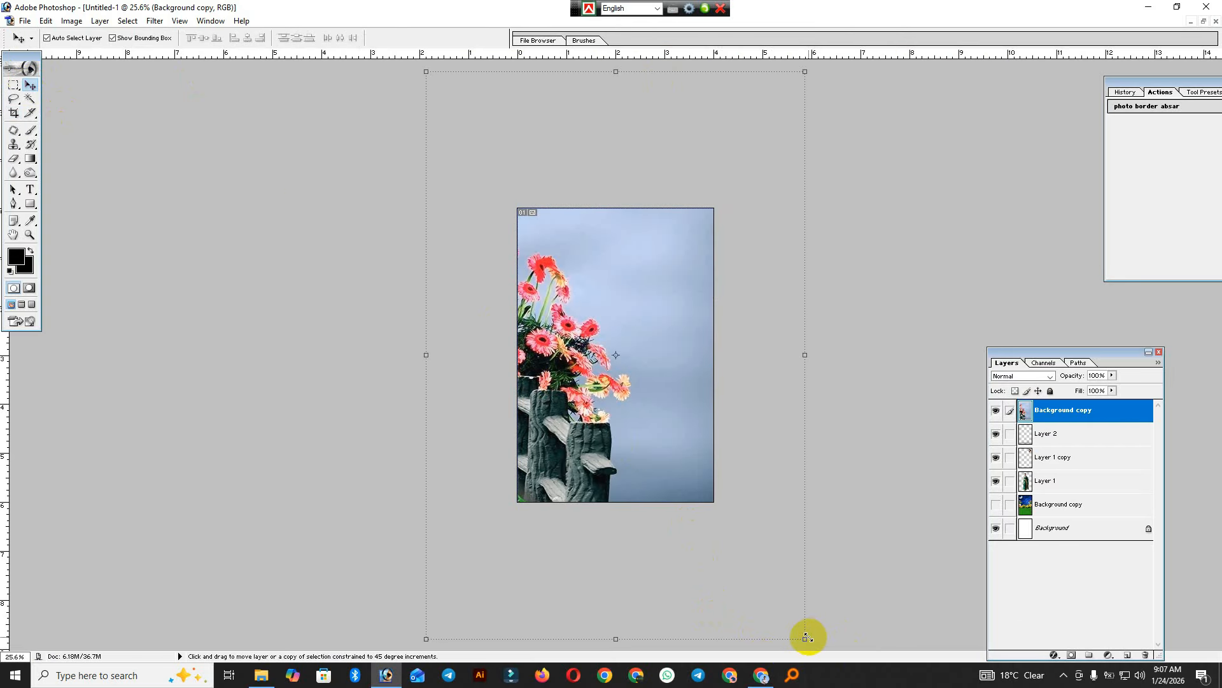
{"action": "left_click_drag", "start_coordinate": [804, 639], "coordinate": [714, 502]}
{"action": "left_click", "coordinate": [500, 38]}
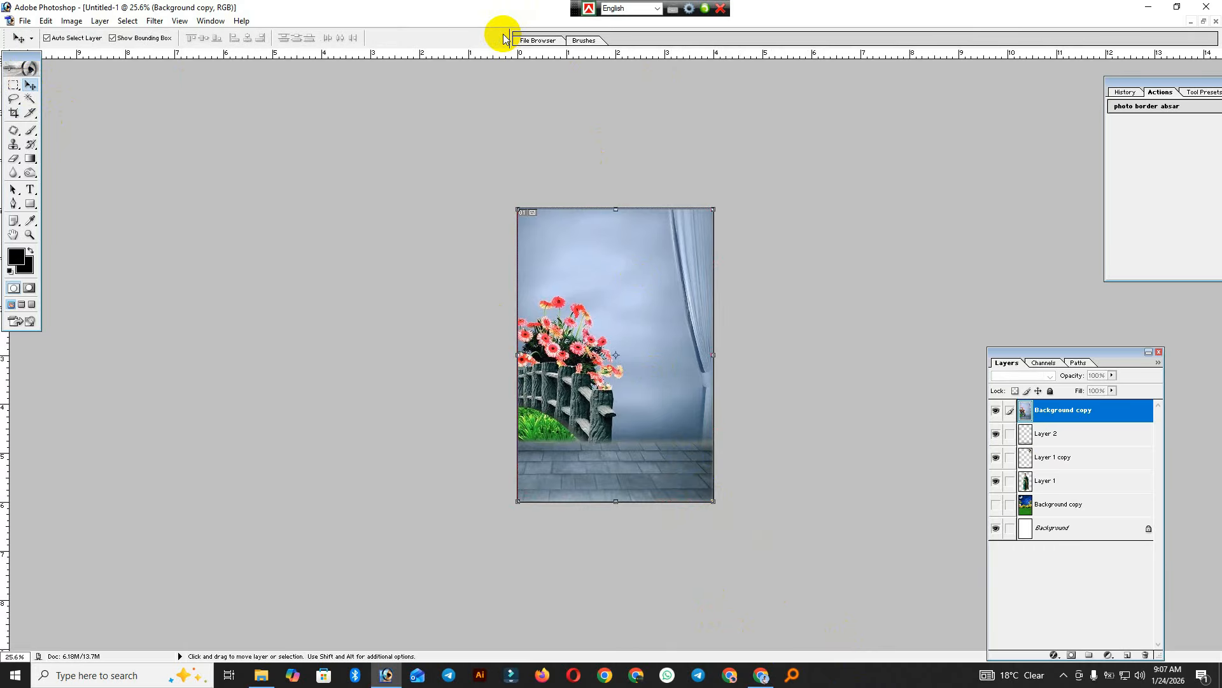
{"action": "key", "text": "ctrl+0"}
- Move the new backdrop layer below the hidden night garden layer, directly above the white Background
{"action": "left_click_drag", "start_coordinate": [1064, 409], "coordinate": [1062, 517]}
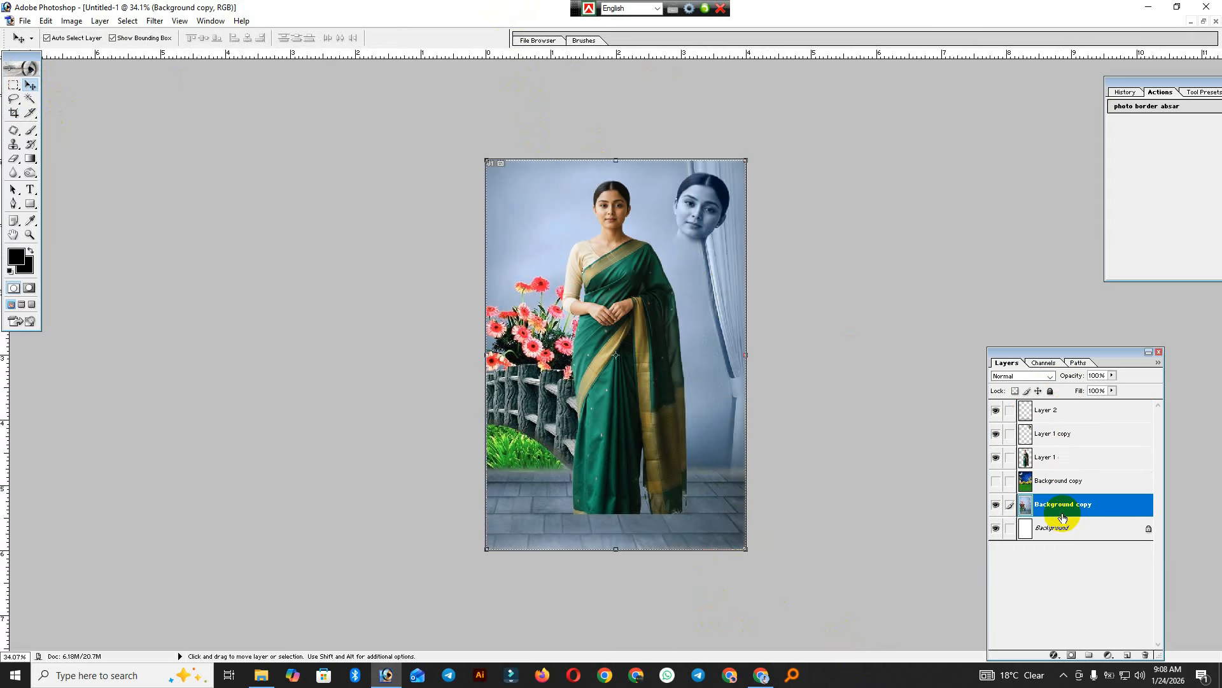
{"action": "key", "text": "ctrl+0"}
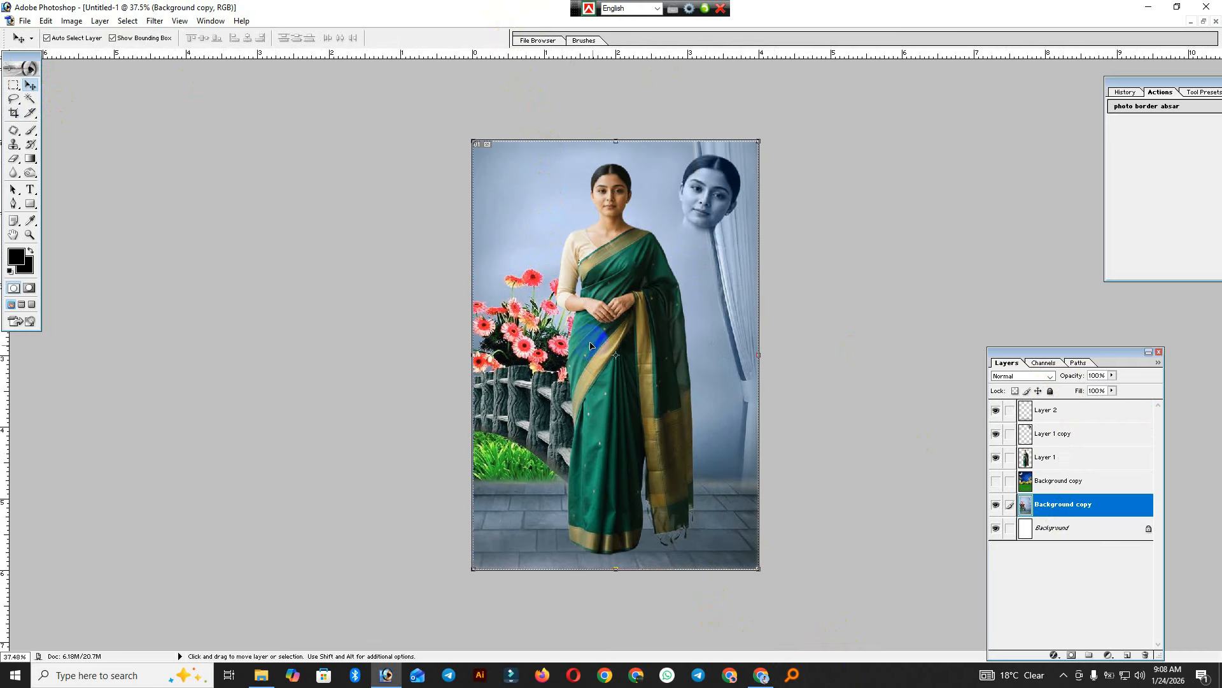
{"action": "scroll", "coordinate": [615, 375], "scroll_direction": "up", "scroll_amount": 1}
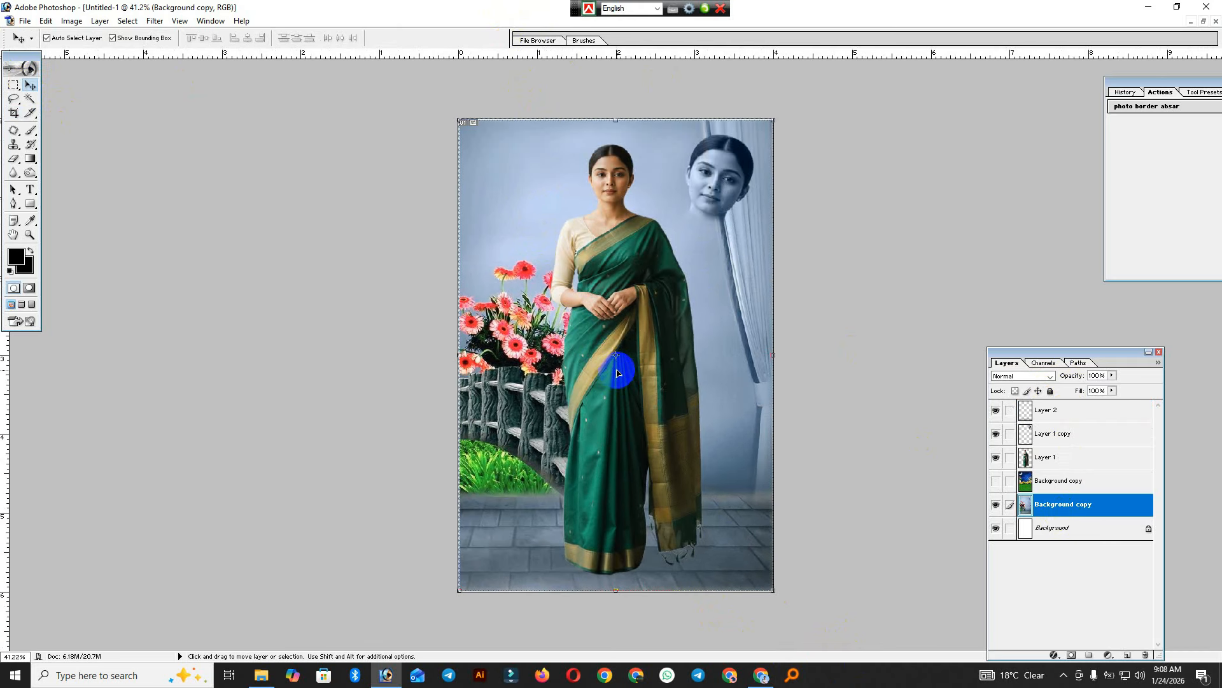
{"action": "scroll", "coordinate": [616, 372], "scroll_direction": "up", "scroll_amount": 1}
- Duplicate the faded head on Layer 1 copy and place the duplicate in the upper left of the picture
{"action": "left_click", "coordinate": [631, 314]}
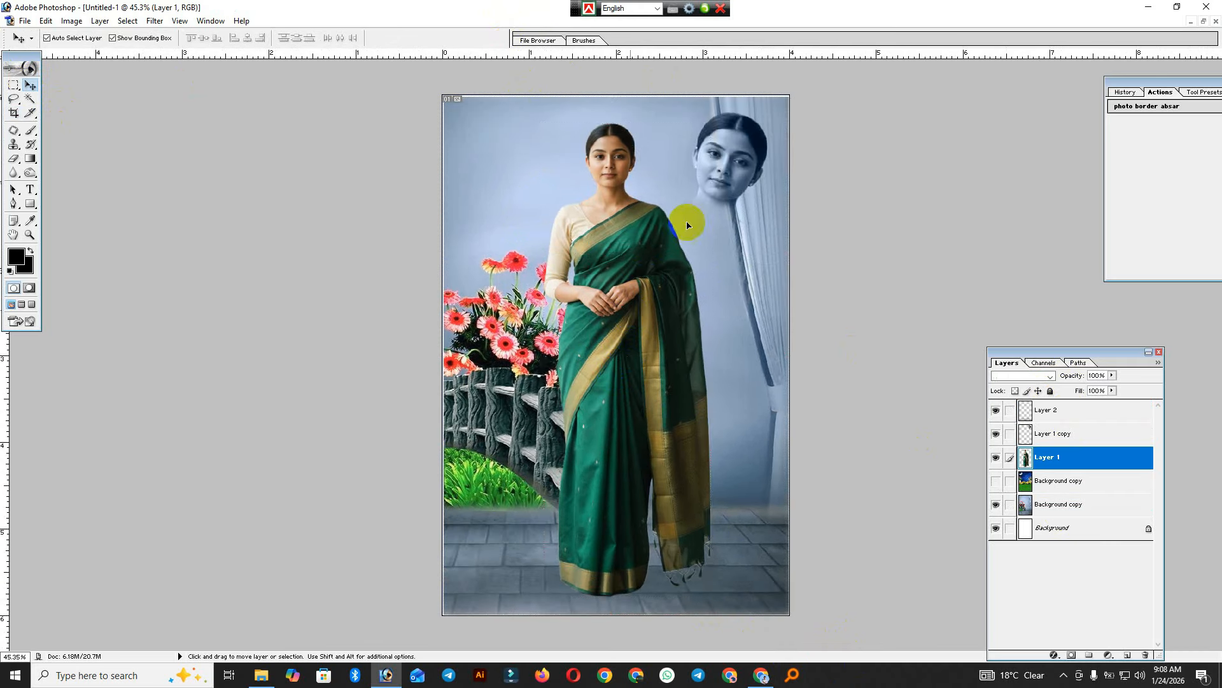
{"action": "left_click", "coordinate": [735, 169]}
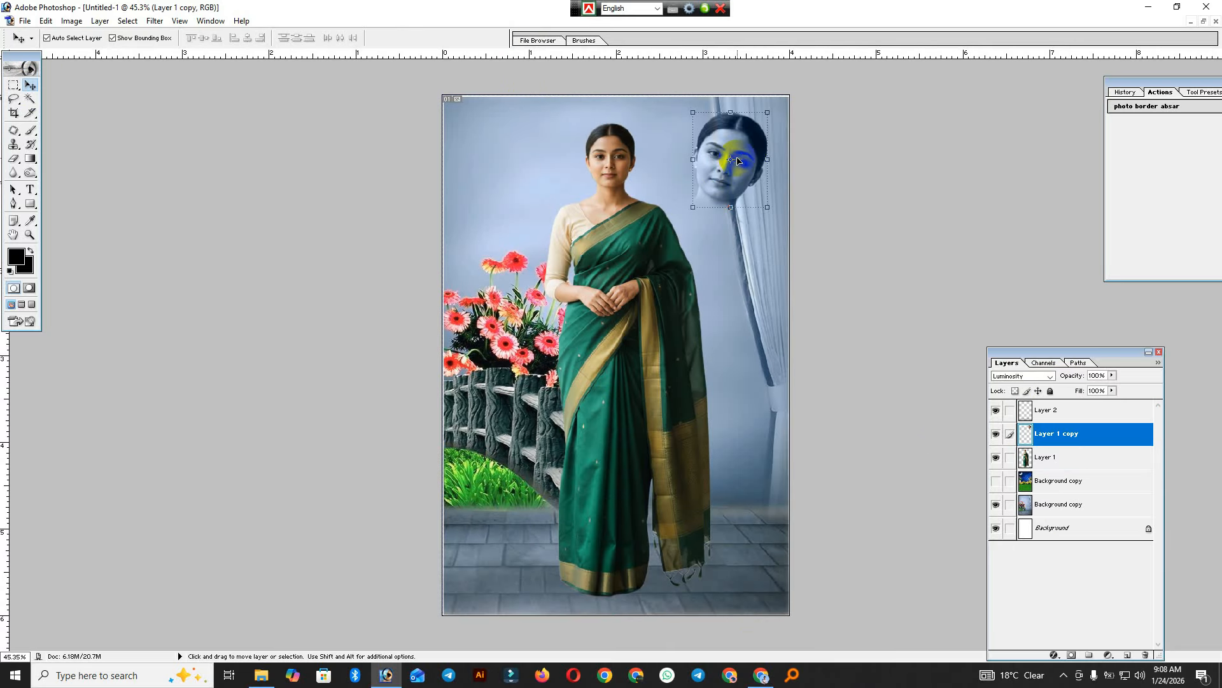
{"action": "key", "text": "shift+alt"}
{"action": "key", "text": "shift"}
{"action": "left_click_drag", "start_coordinate": [737, 160], "coordinate": [527, 172]}
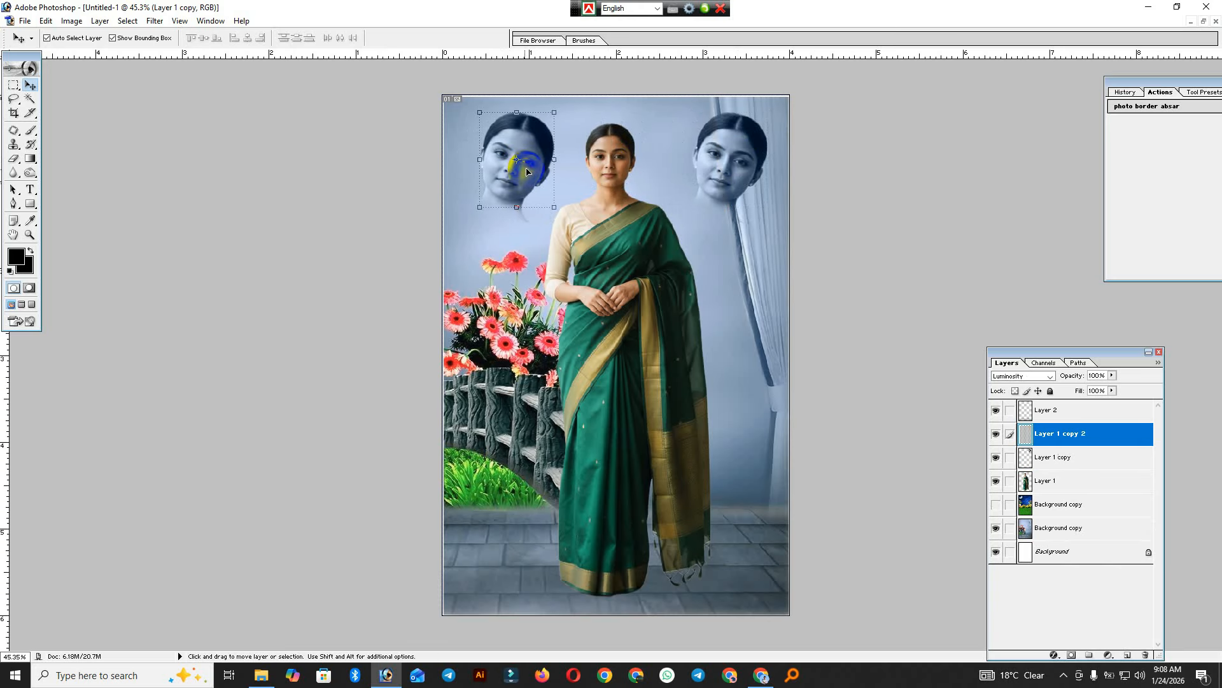
- Flip the duplicated head horizontally and shift it slightly left, away from the standing woman
{"action": "key", "text": "ctrl+t"}
{"action": "right_click", "coordinate": [527, 171]}
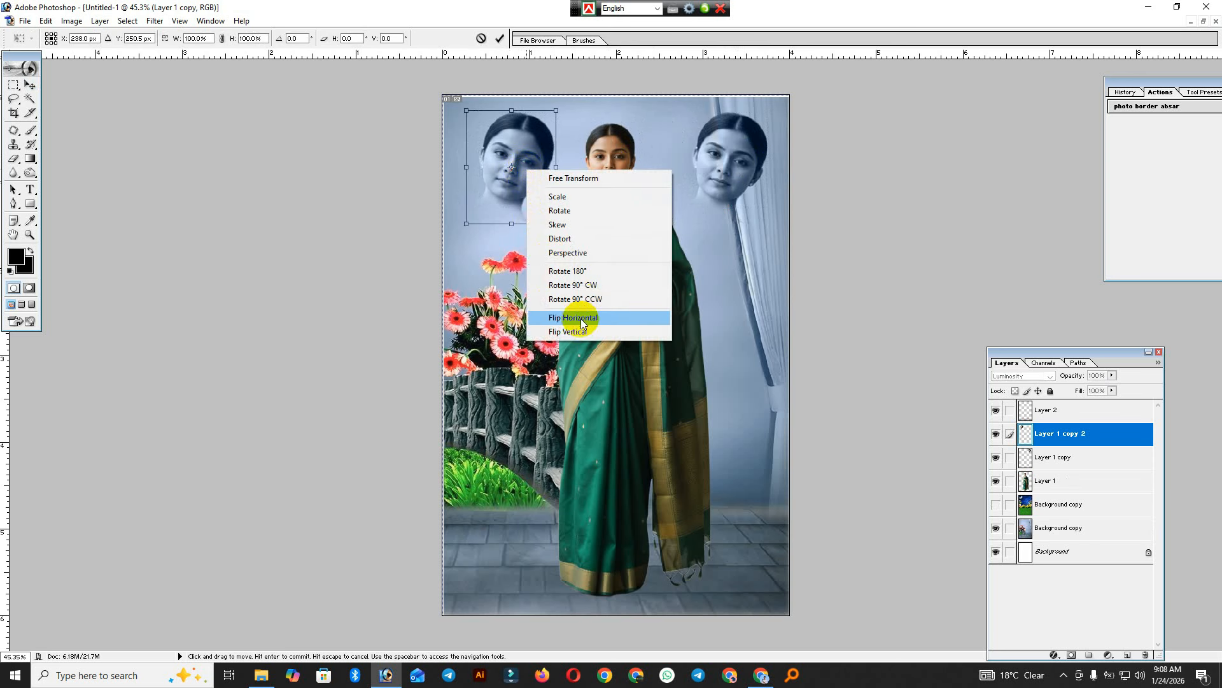
{"action": "left_click", "coordinate": [580, 317]}
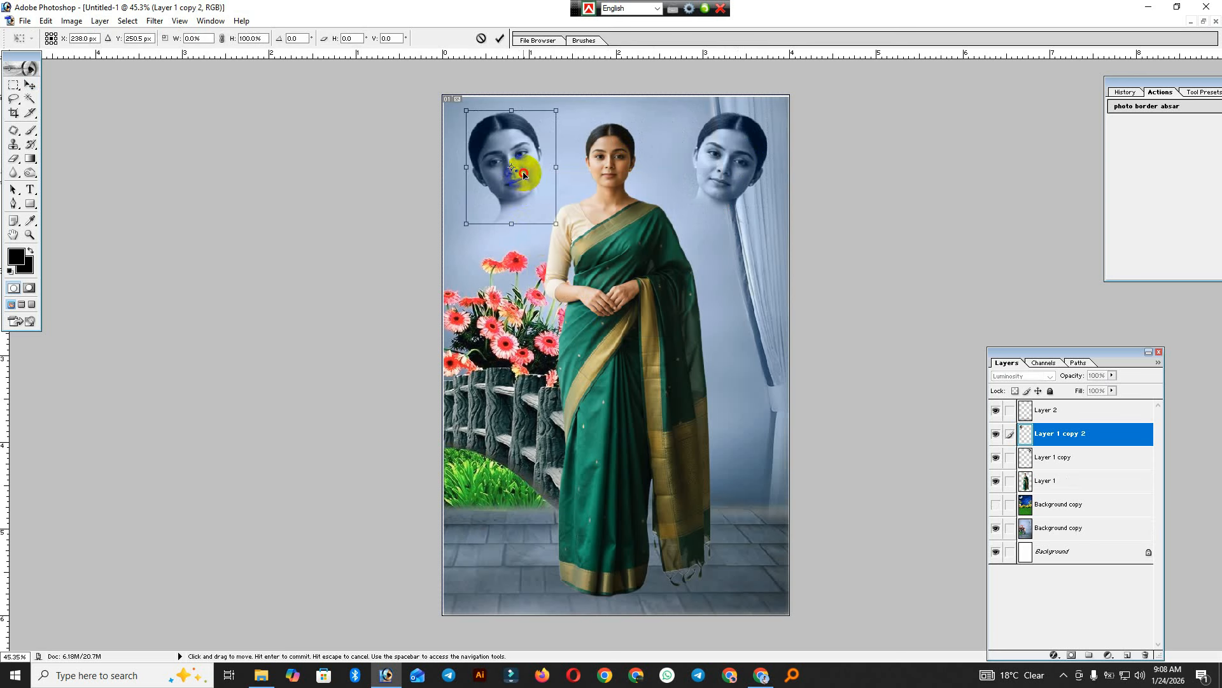
{"action": "left_click_drag", "start_coordinate": [524, 173], "coordinate": [515, 174]}
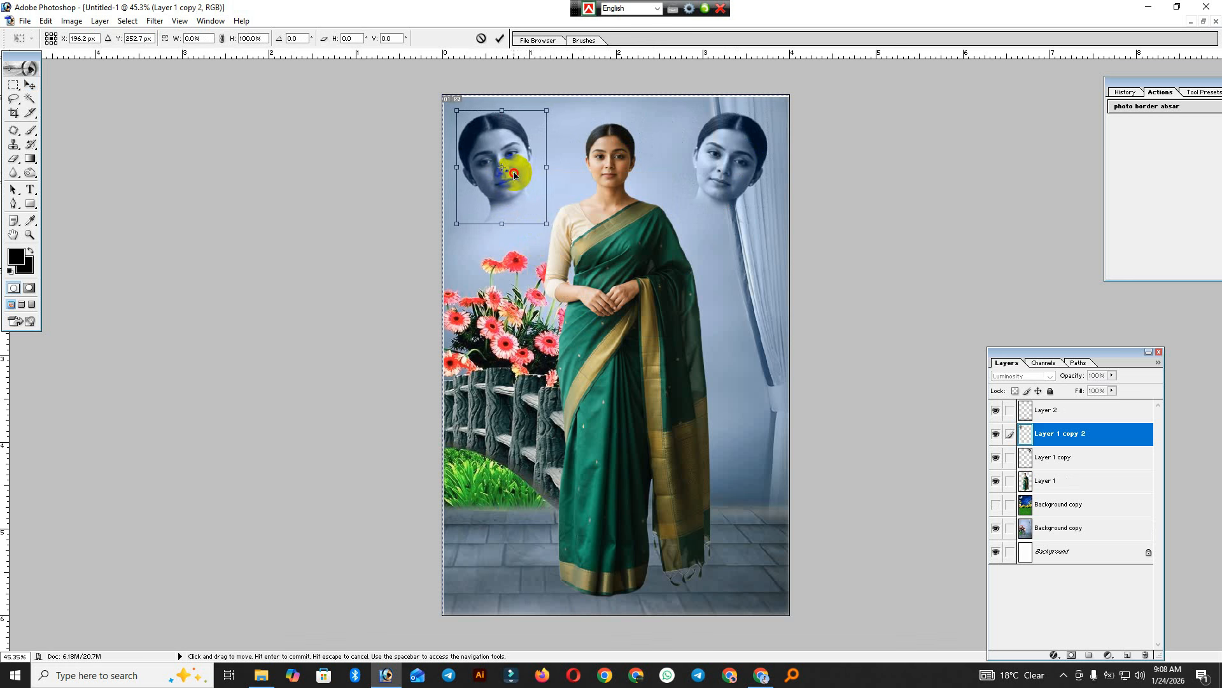
{"action": "key", "text": "Return"}
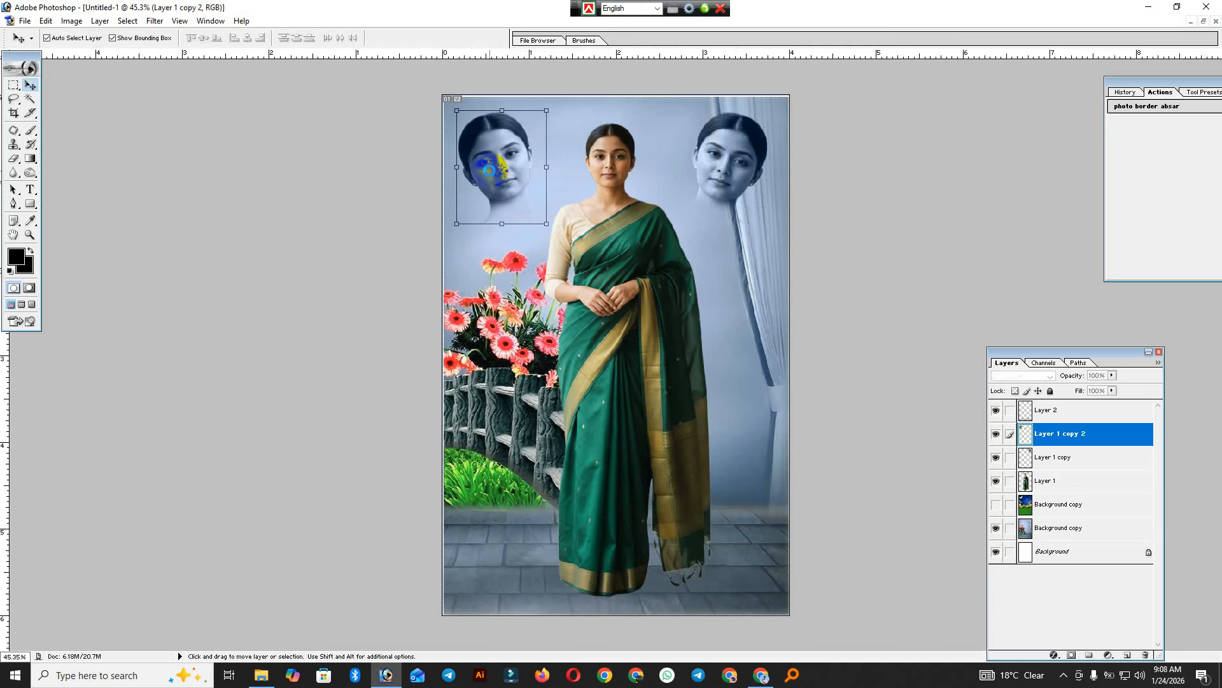
{"action": "key", "text": "ctrl+0"}
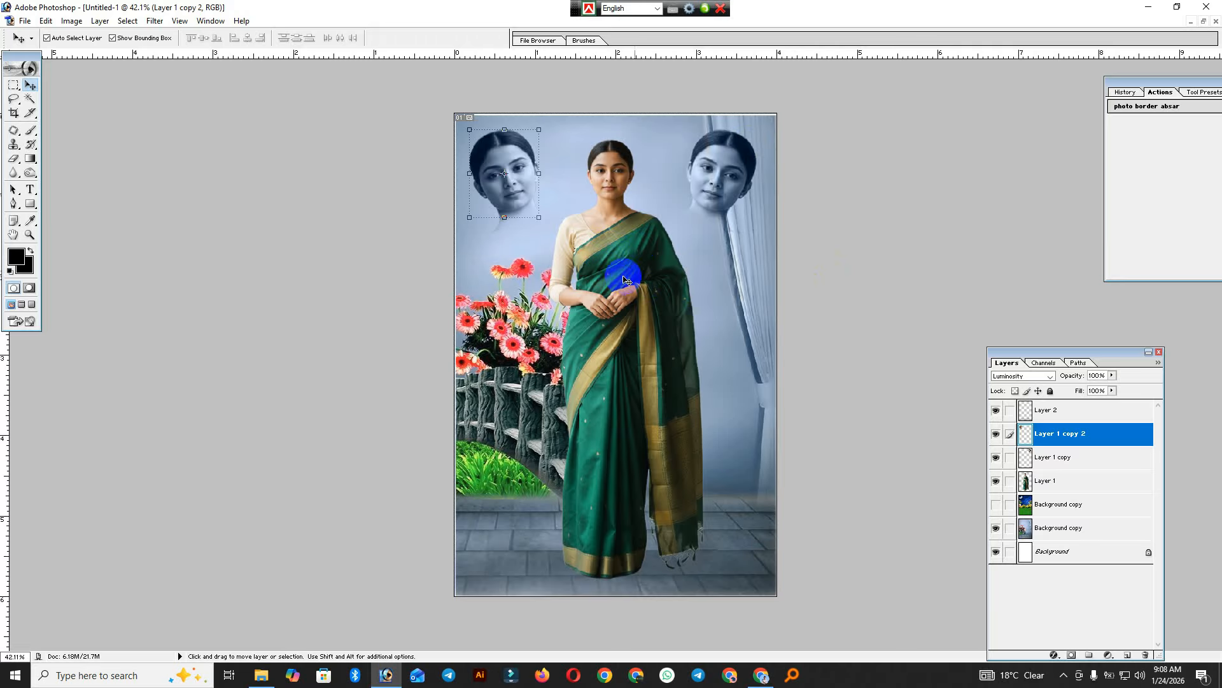
- Restore the composition to a floating window and close the 1729512463938.jpg backdrop document
{"action": "left_click", "coordinate": [1203, 21]}
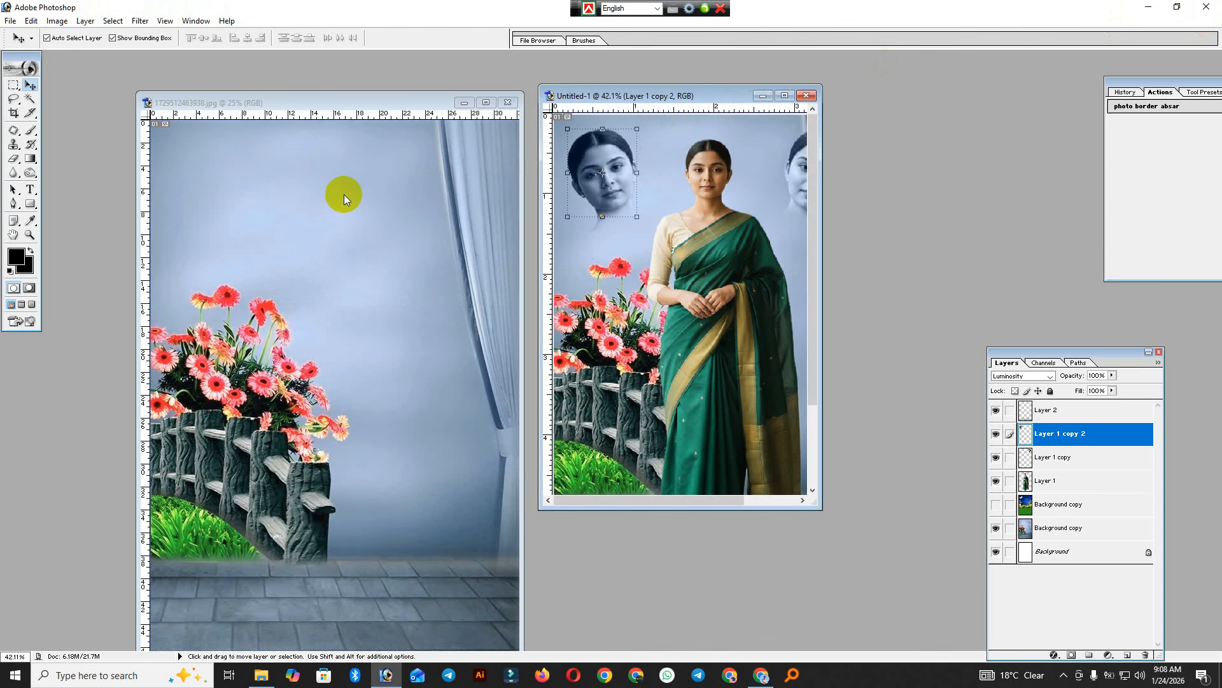
{"action": "left_click", "coordinate": [332, 196]}
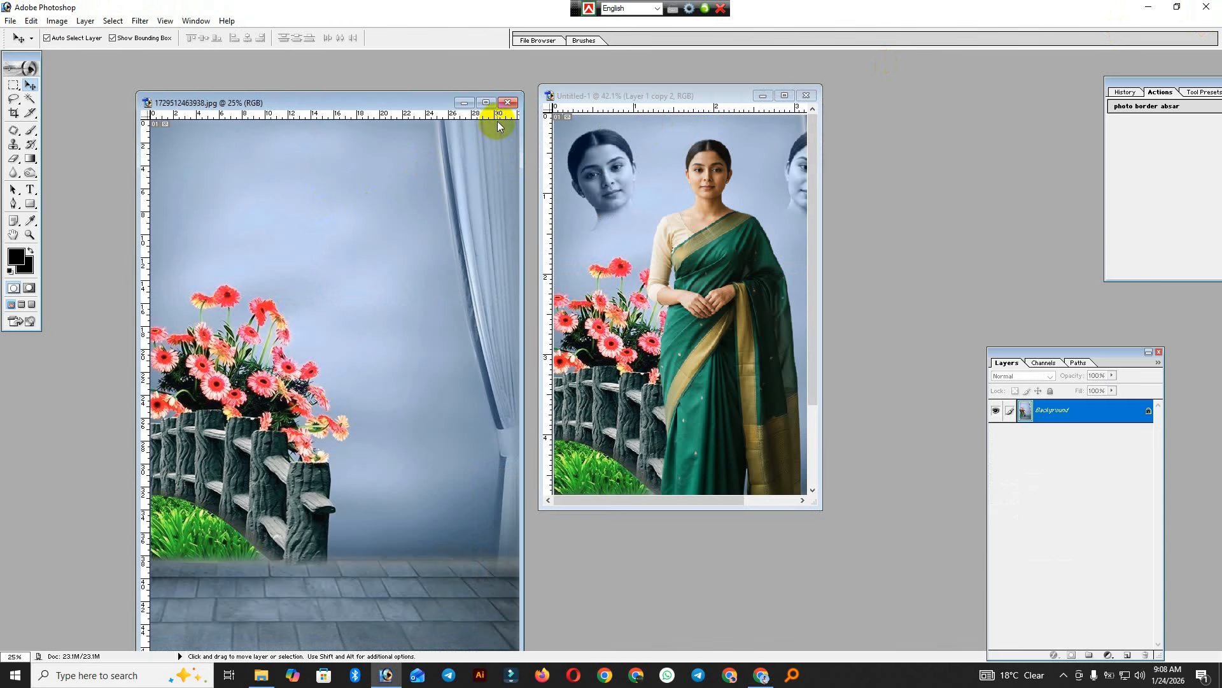
{"action": "left_click", "coordinate": [507, 103]}
{"action": "left_click", "coordinate": [659, 273]}
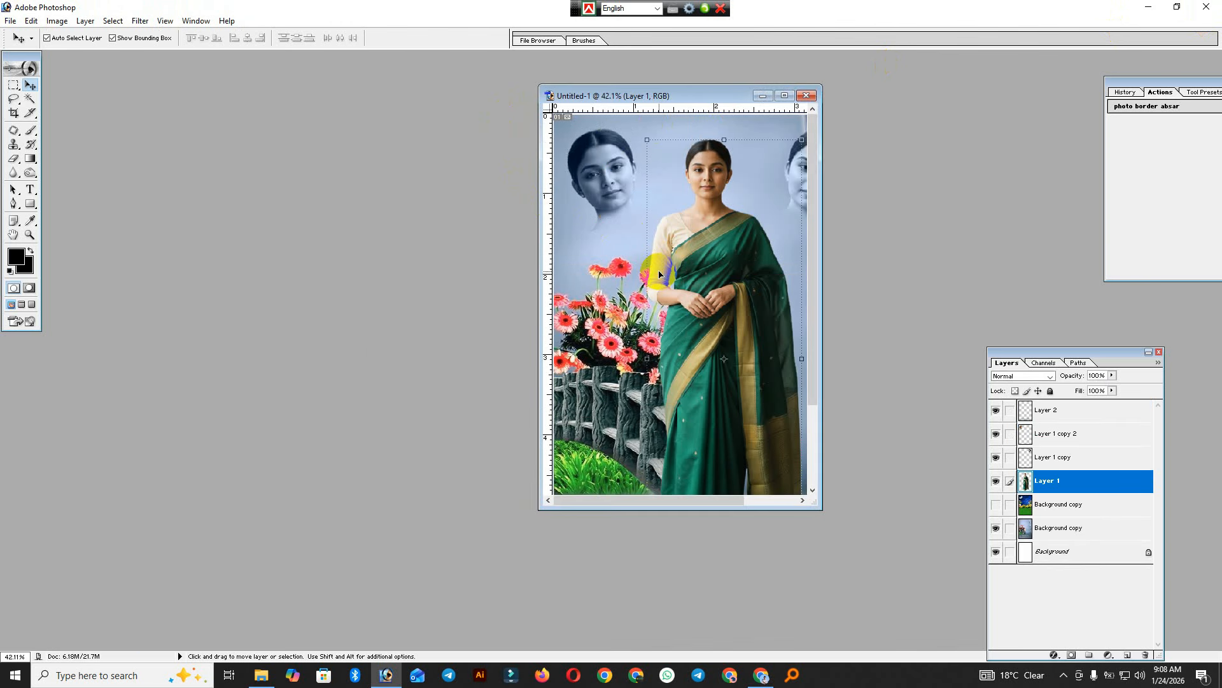
{"action": "scroll", "coordinate": [661, 275], "scroll_direction": "down", "scroll_amount": 1}
{"action": "scroll", "coordinate": [681, 344], "scroll_direction": "down", "scroll_amount": 3}
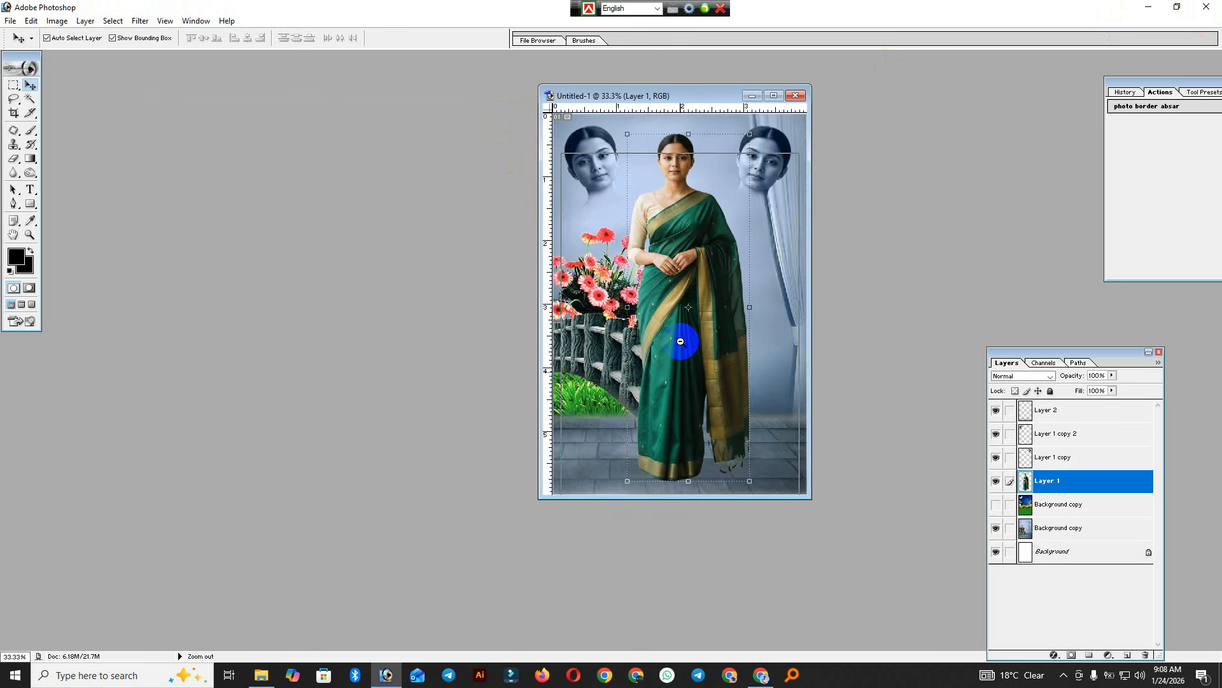
{"action": "scroll", "coordinate": [681, 344], "scroll_direction": "up", "scroll_amount": 2}
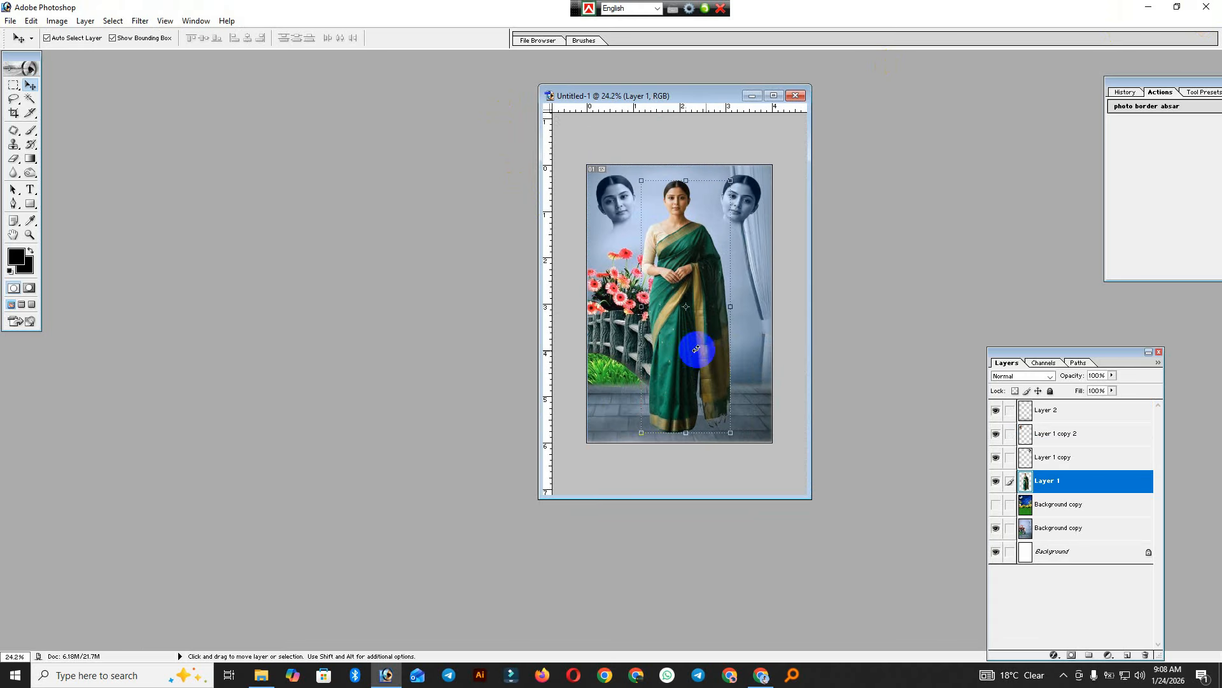
{"action": "left_click", "coordinate": [764, 348]}
{"action": "scroll", "coordinate": [764, 348], "scroll_direction": "down", "scroll_amount": 1}
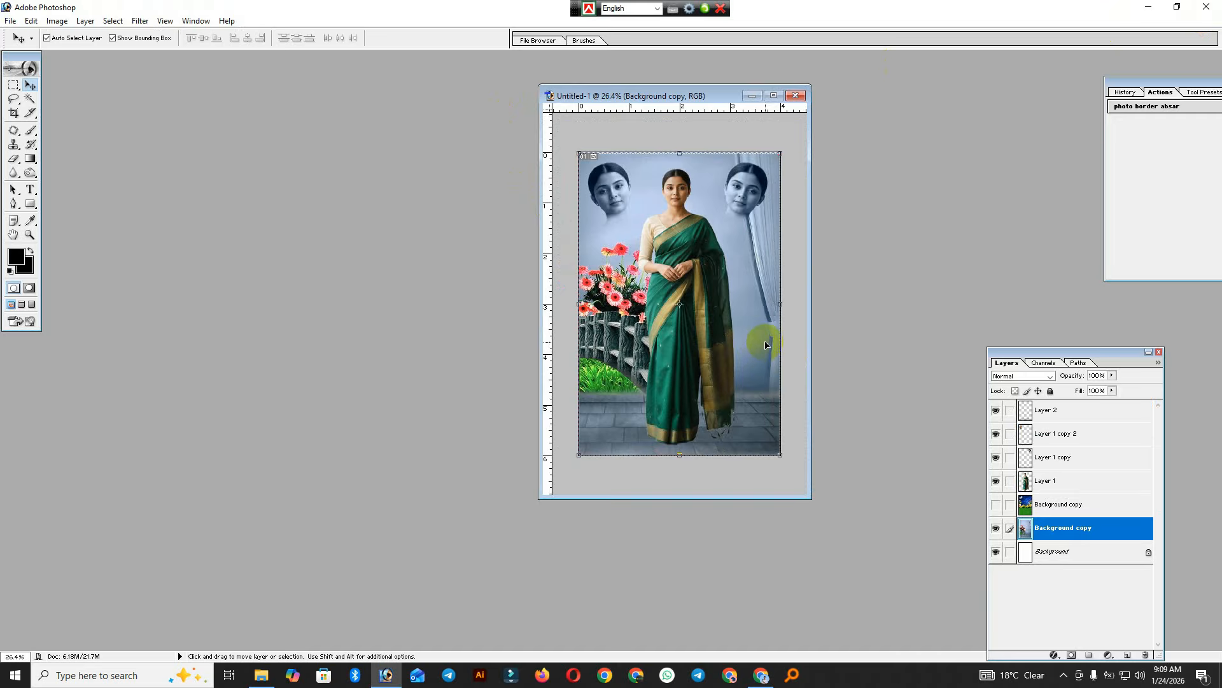
{"action": "scroll", "coordinate": [719, 369], "scroll_direction": "down", "scroll_amount": 1}
{"action": "scroll", "coordinate": [719, 369], "scroll_direction": "up", "scroll_amount": 1}
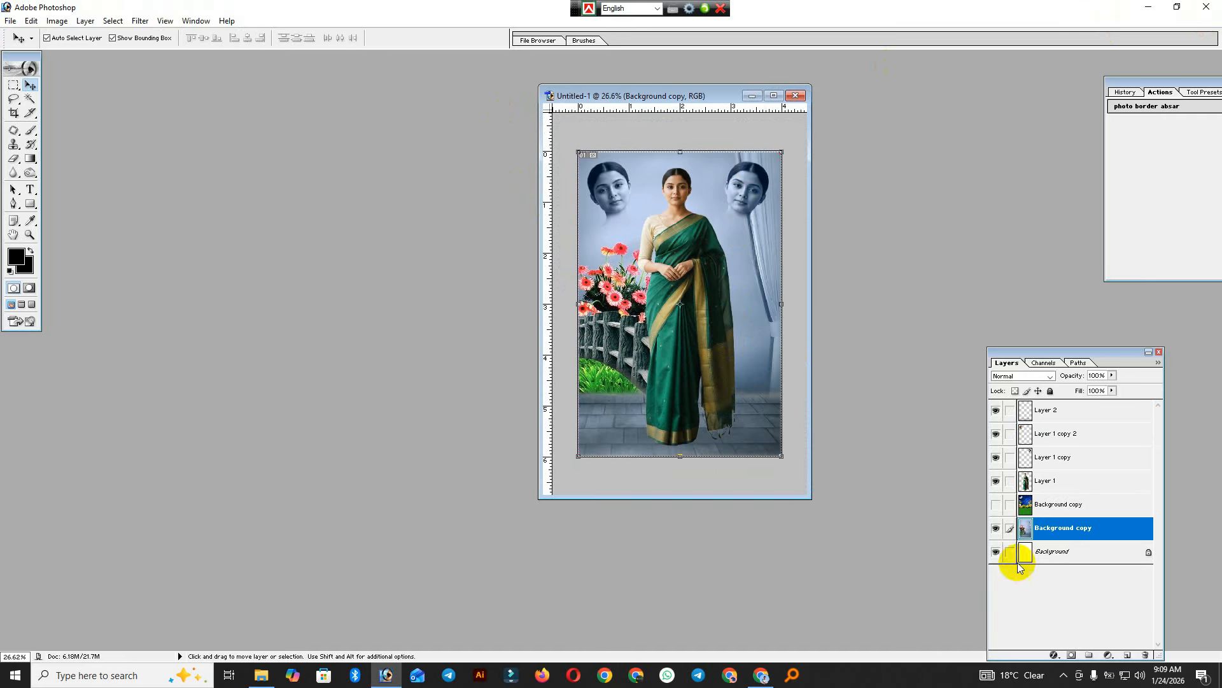